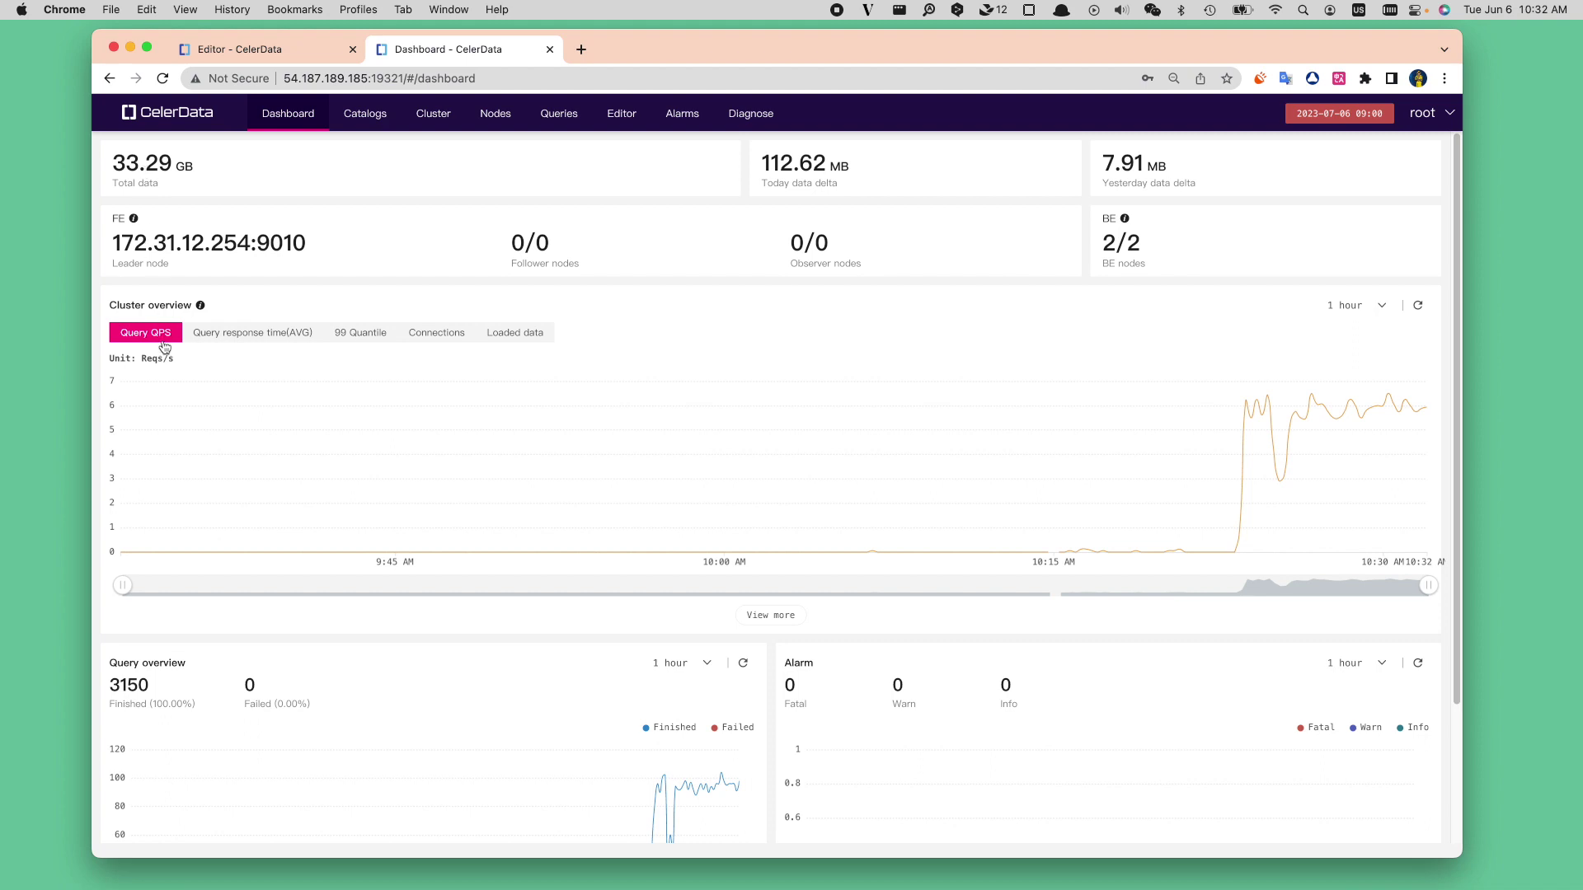
Step: Review the dashboard's 99 Quantile, Connections and Loaded data charts, plus the query overview and alarm sections
left_click(334, 333)
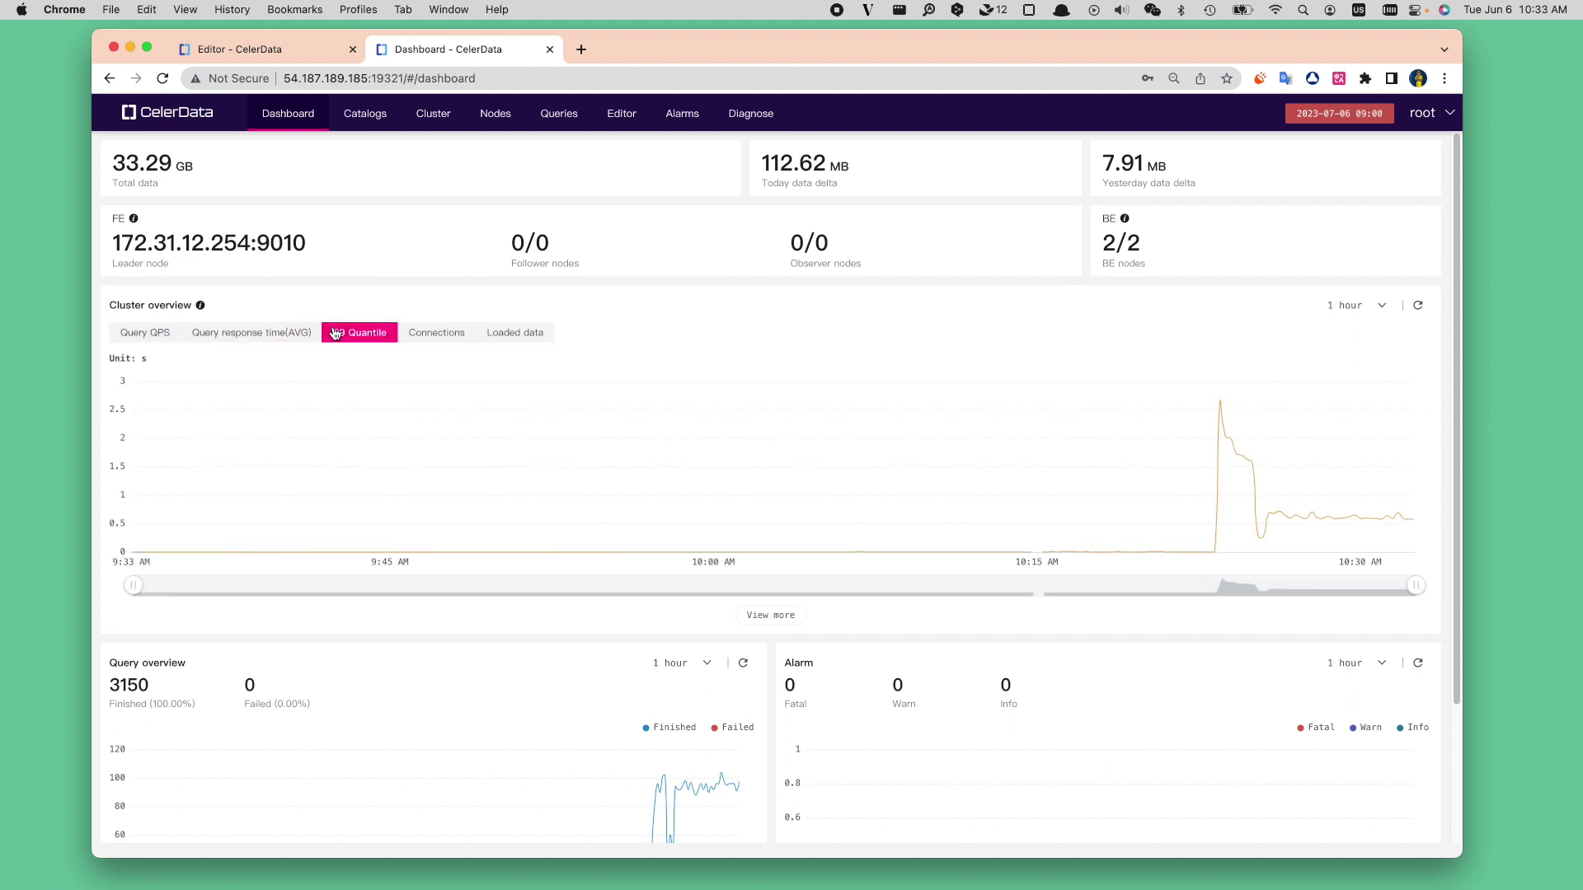
left_click(426, 333)
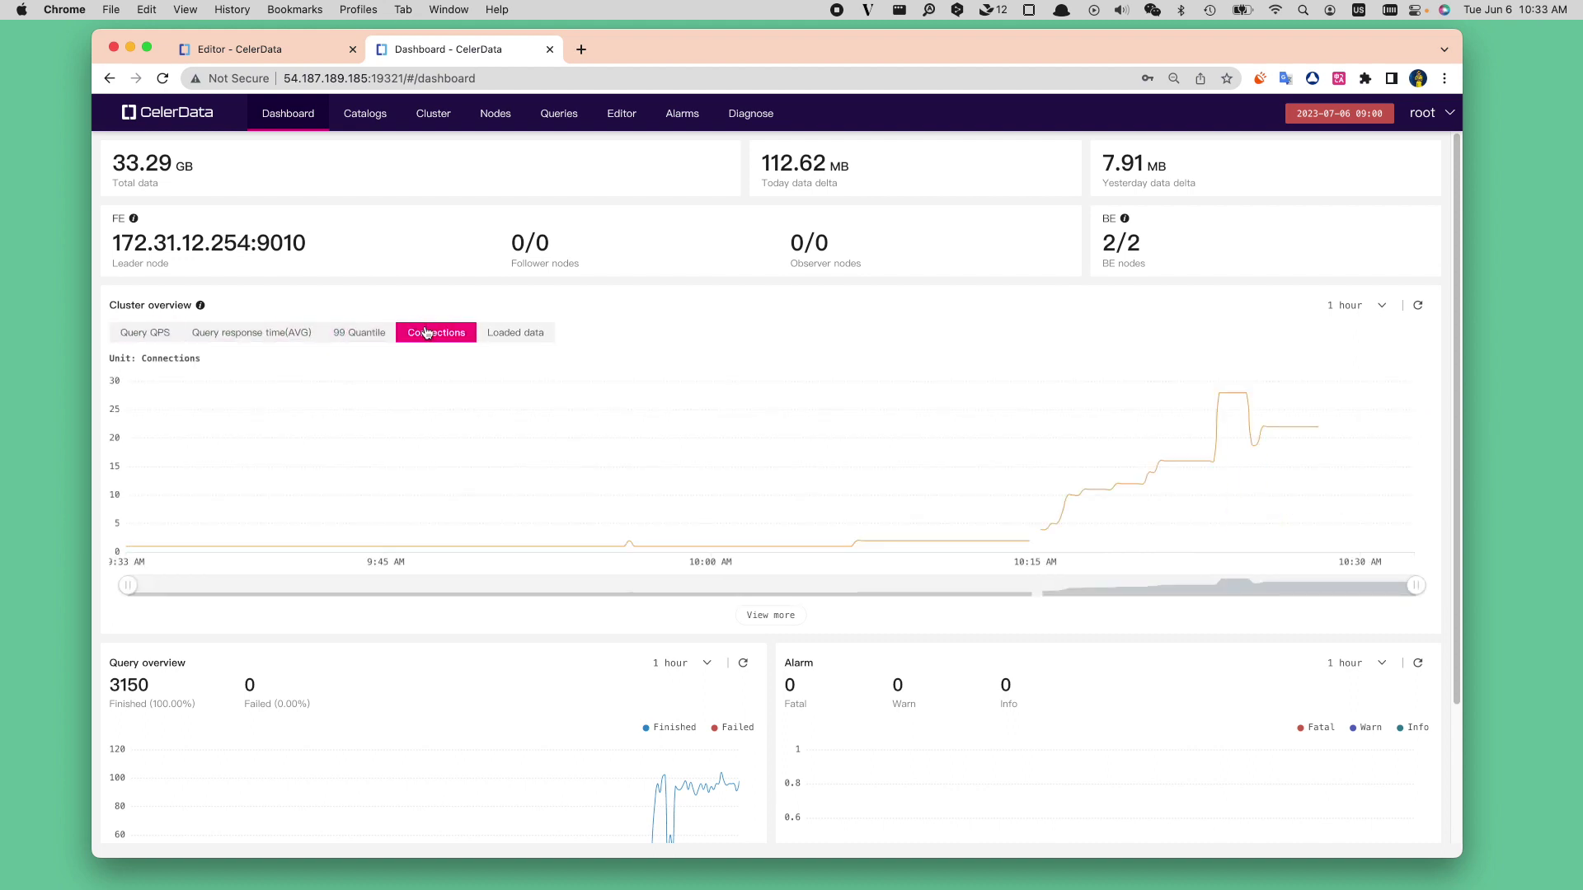
left_click(503, 332)
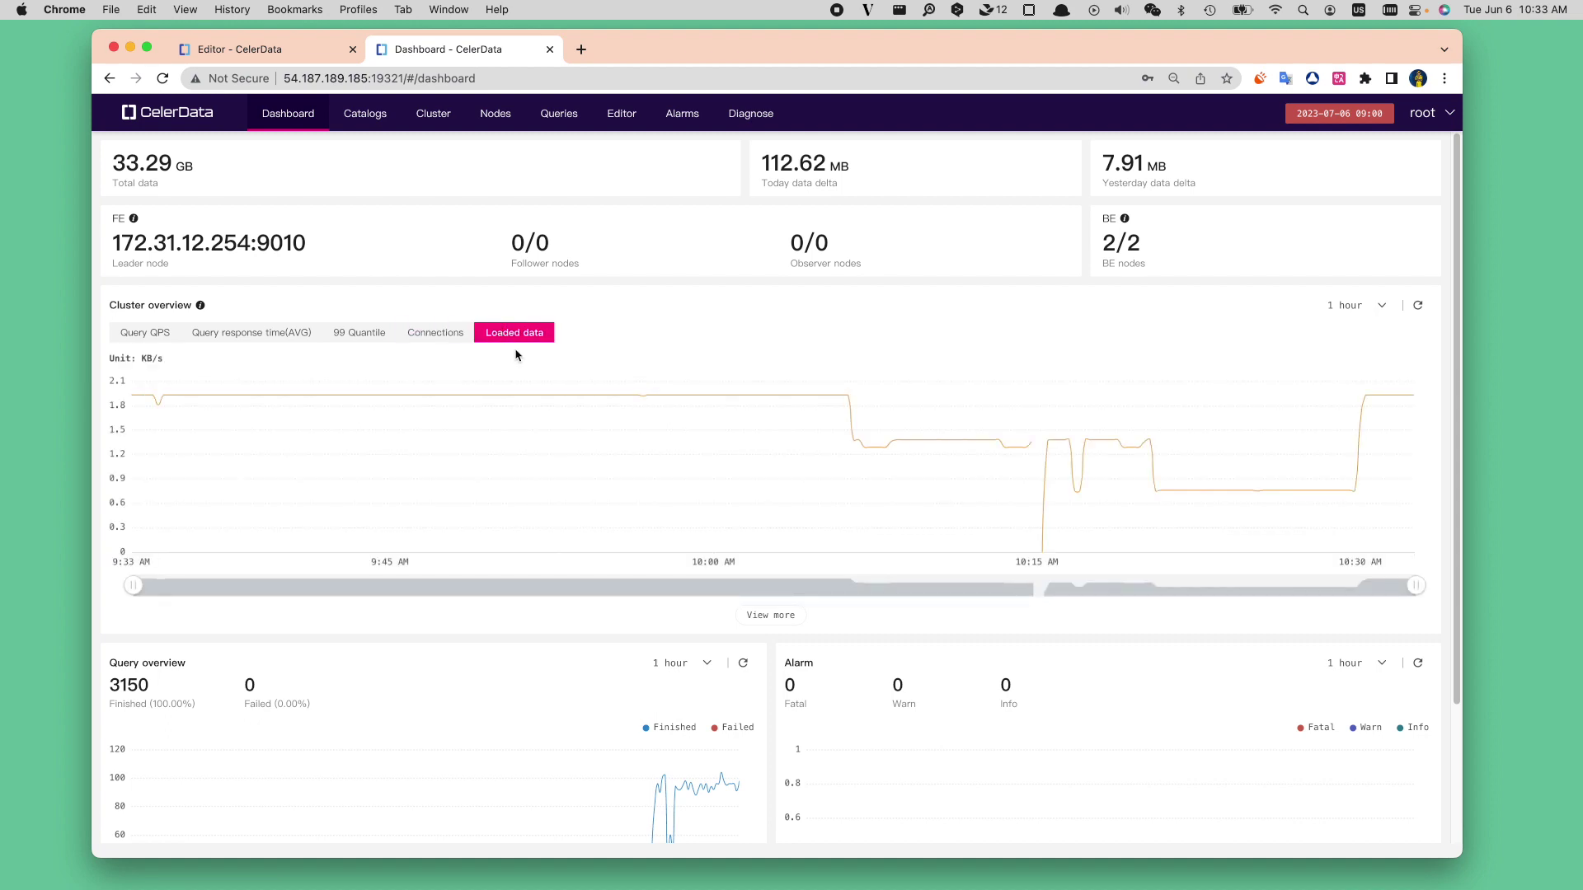
scroll(462, 494, "down", 4)
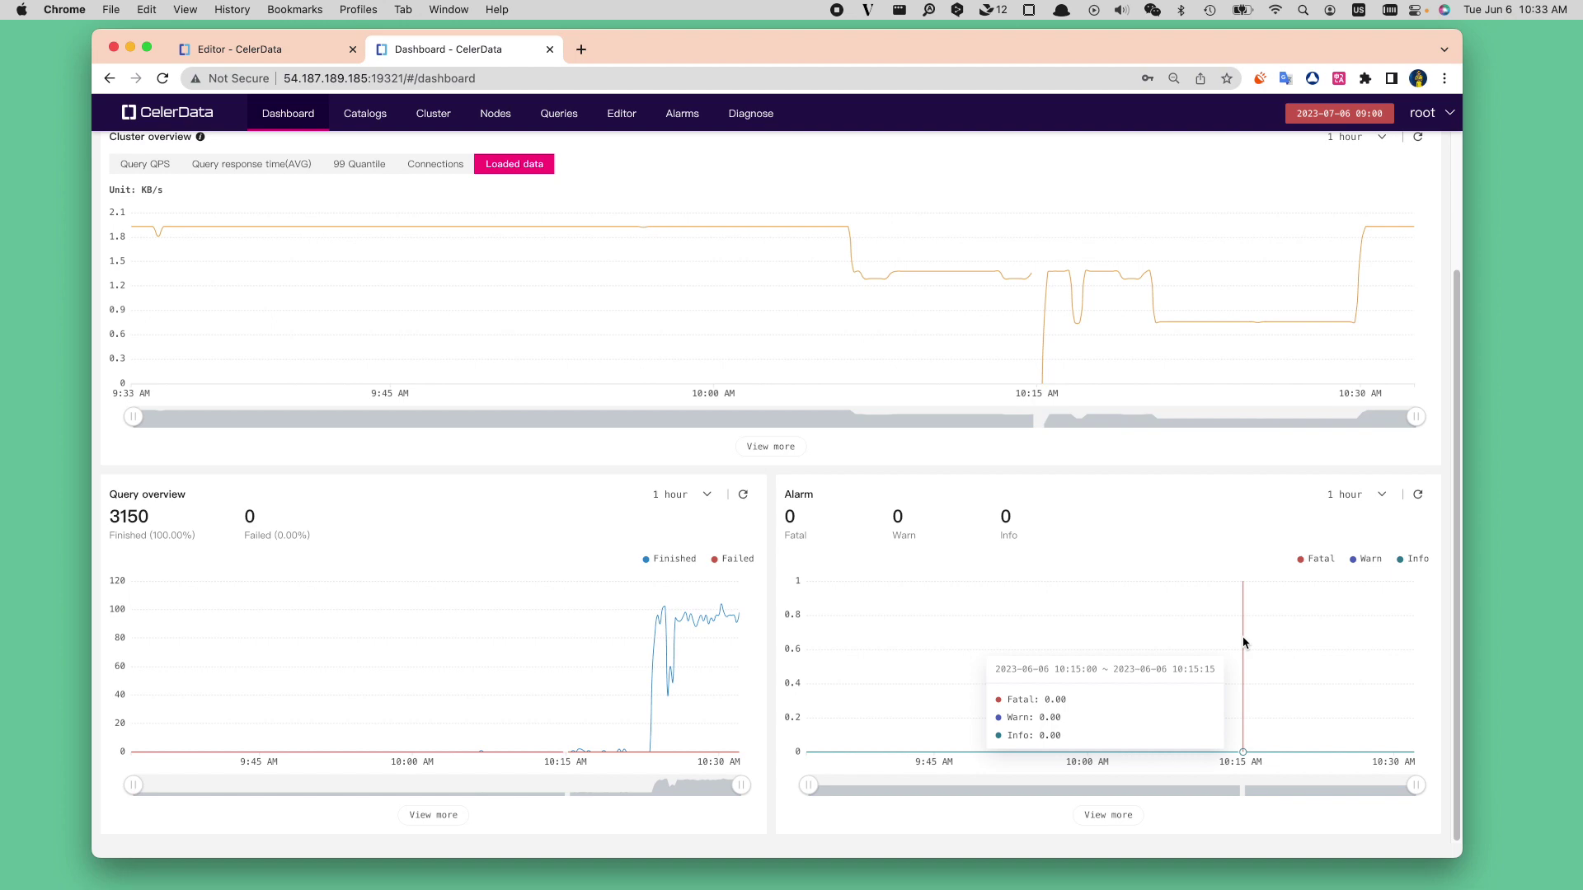
scroll(1001, 593, "up", 4)
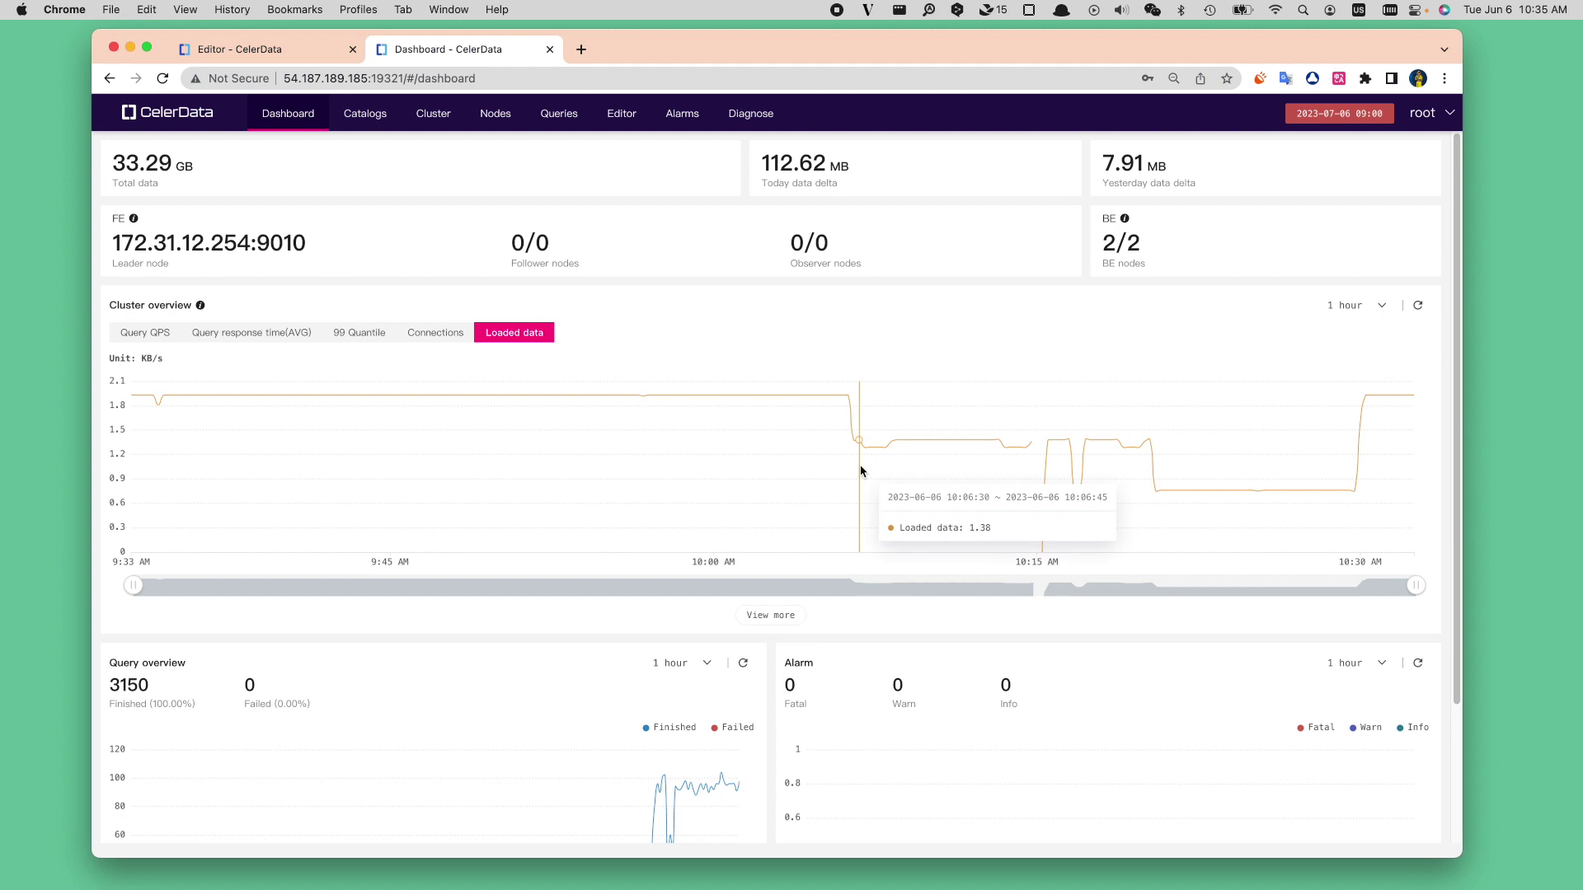
Step: Open the cluster monitor and examine its cluster performance charts, from CPU utilization through network packets
left_click(449, 122)
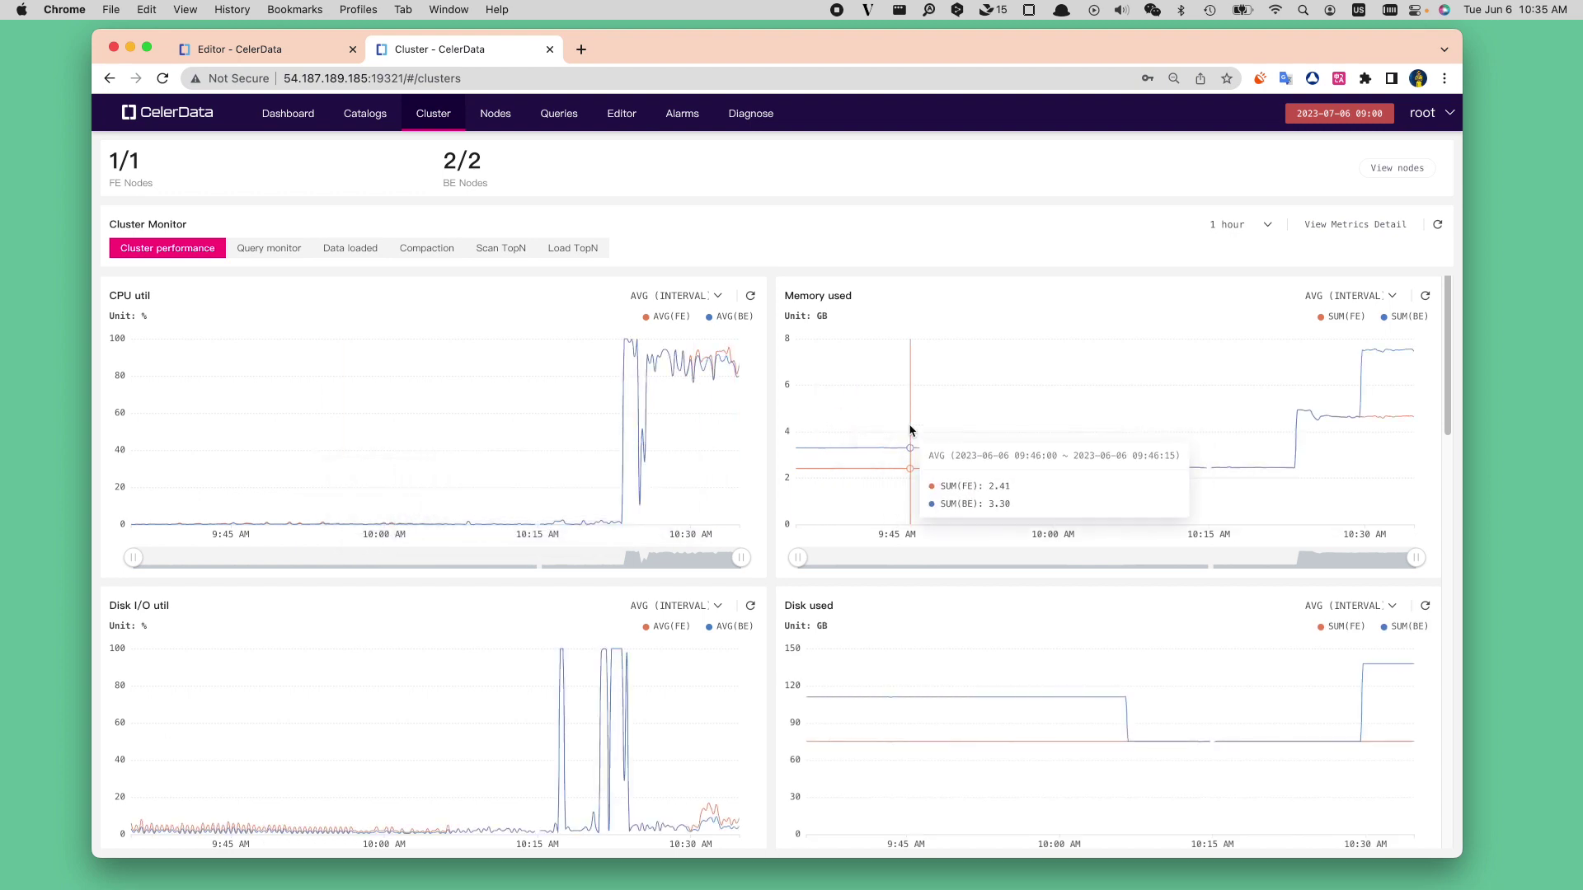
scroll(614, 682, "down", 5)
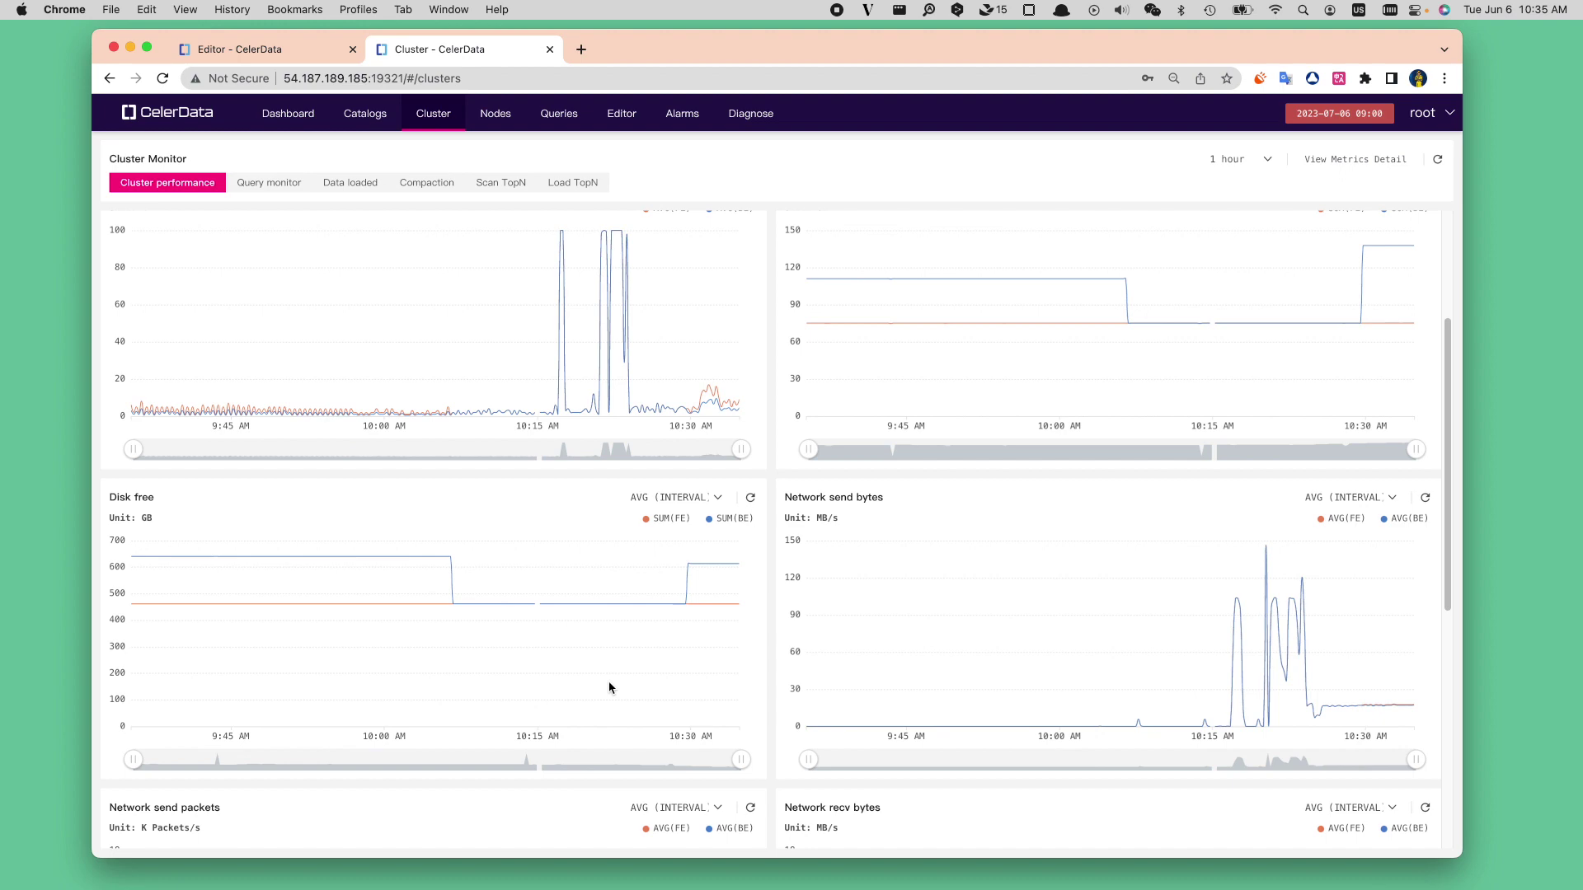
scroll(608, 687, "down", 7)
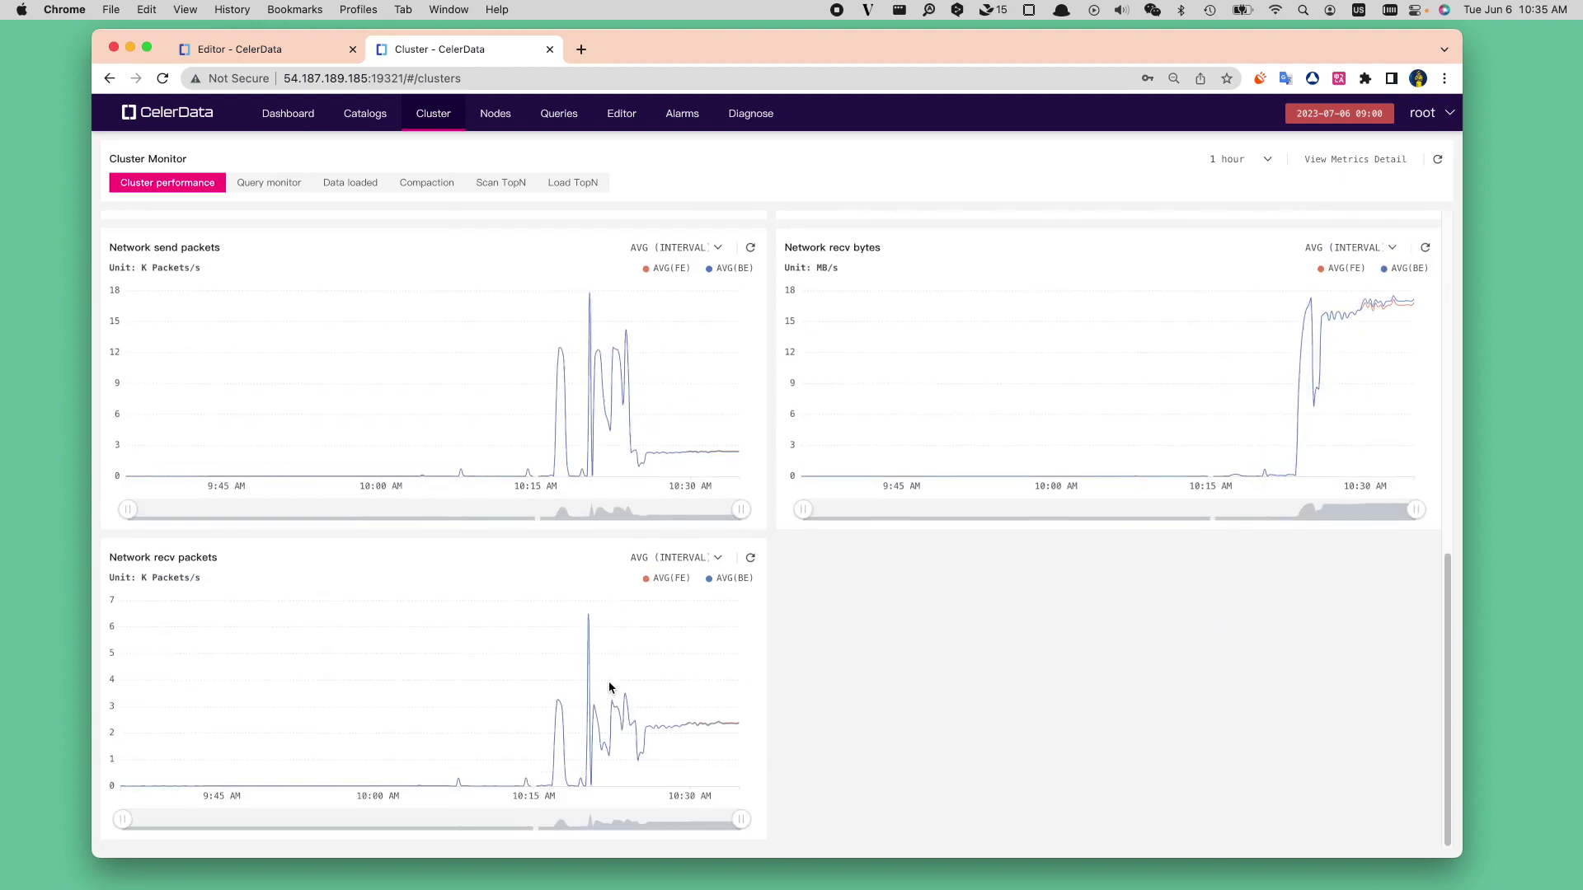
scroll(610, 687, "up", 12)
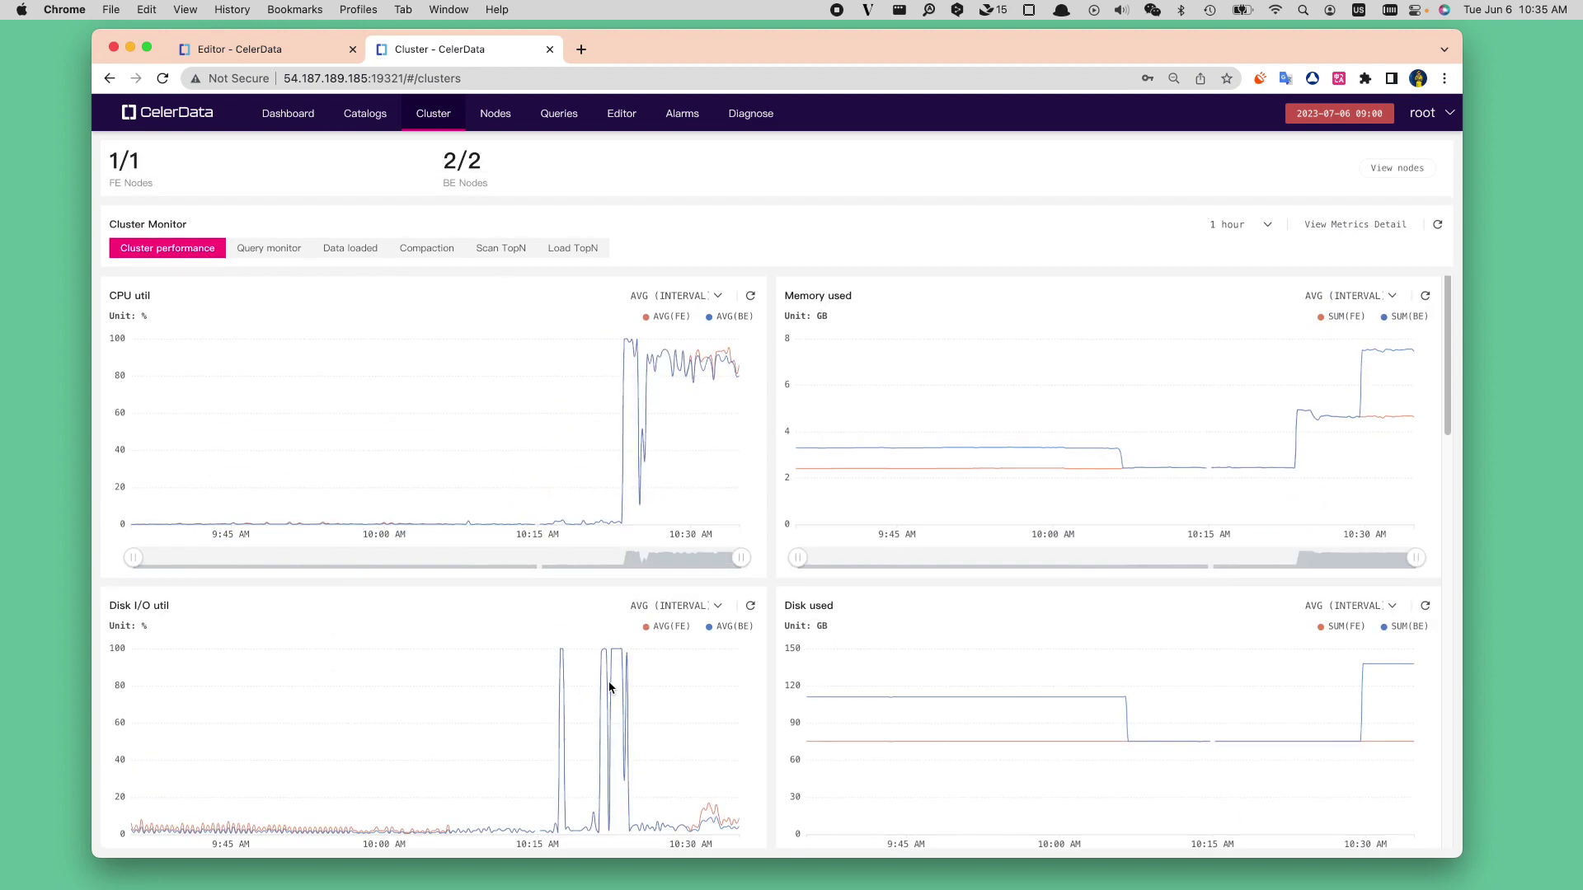
Step: Examine the cluster's query monitor charts, including query QPS, response time and the latency quantiles
left_click(268, 256)
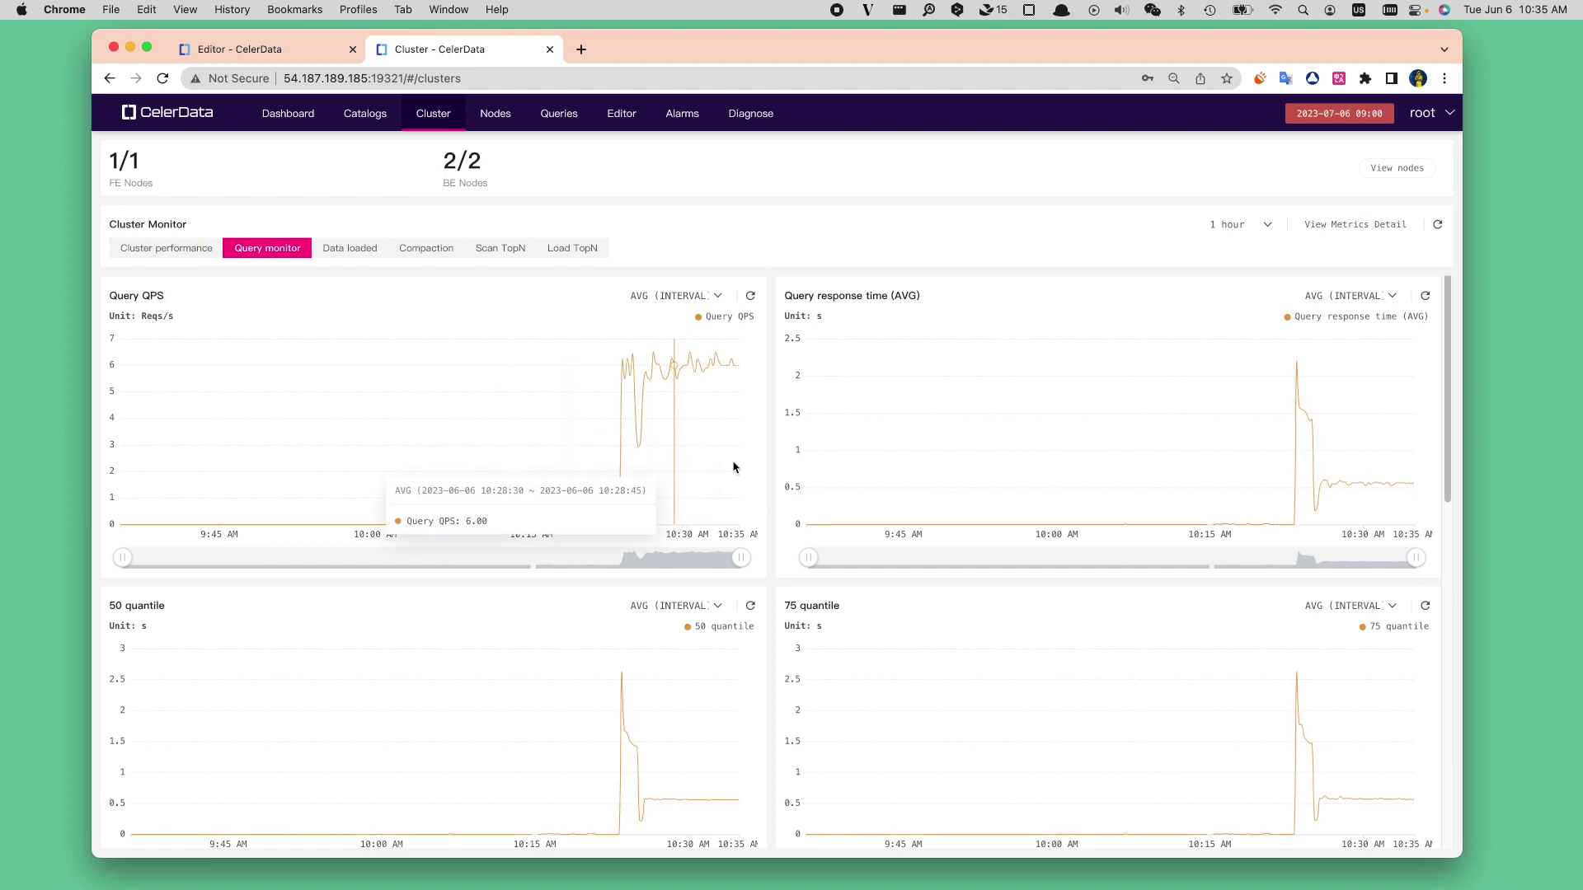
scroll(900, 447, "down", 8)
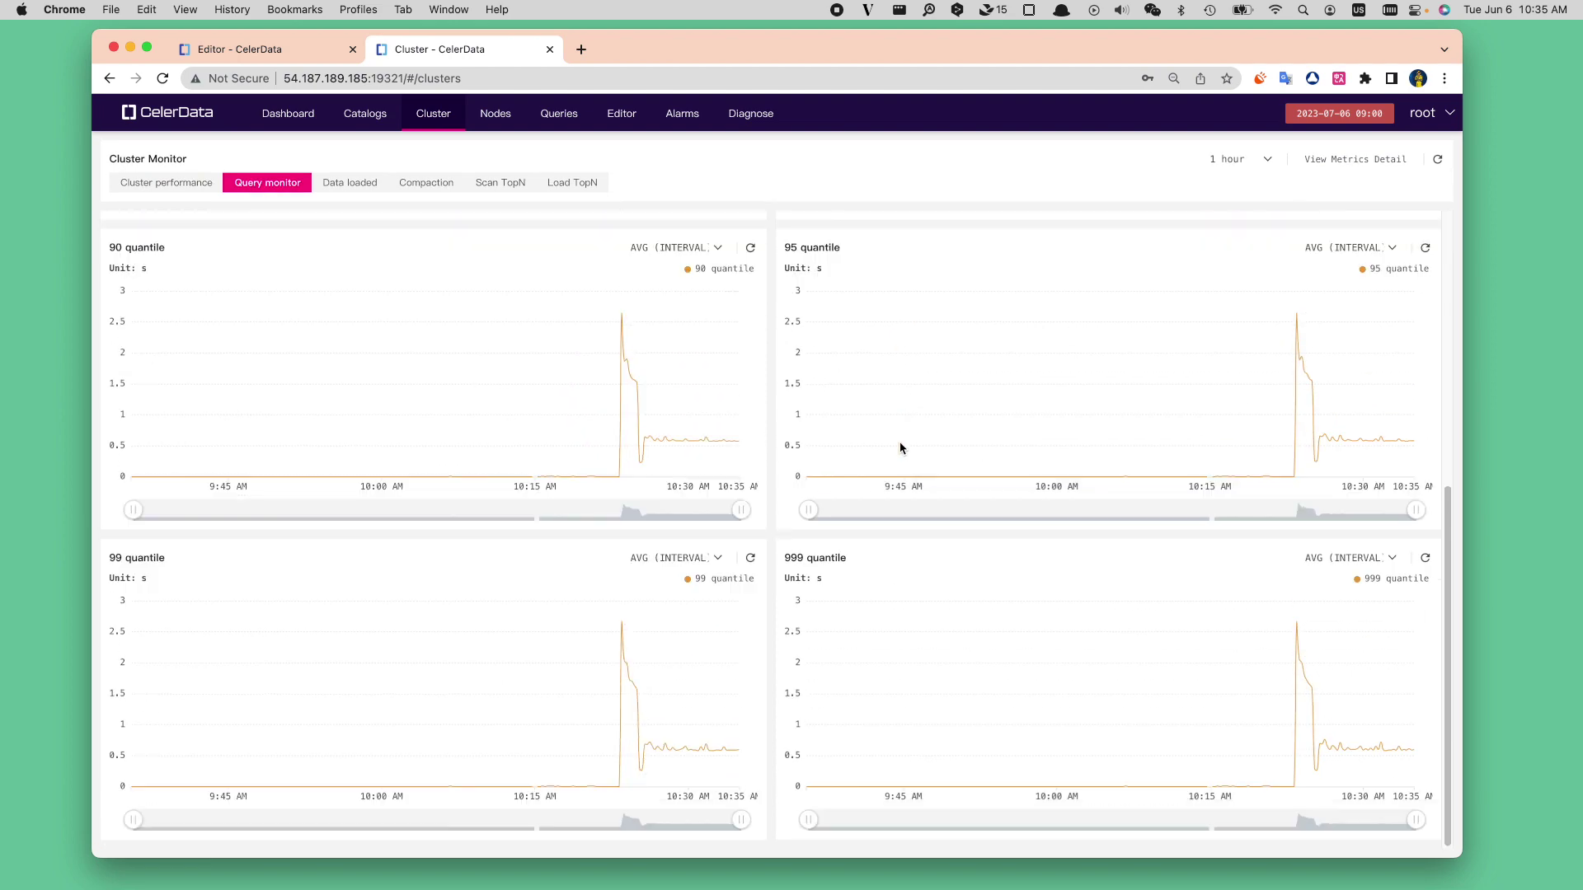
mouse_move(494, 451)
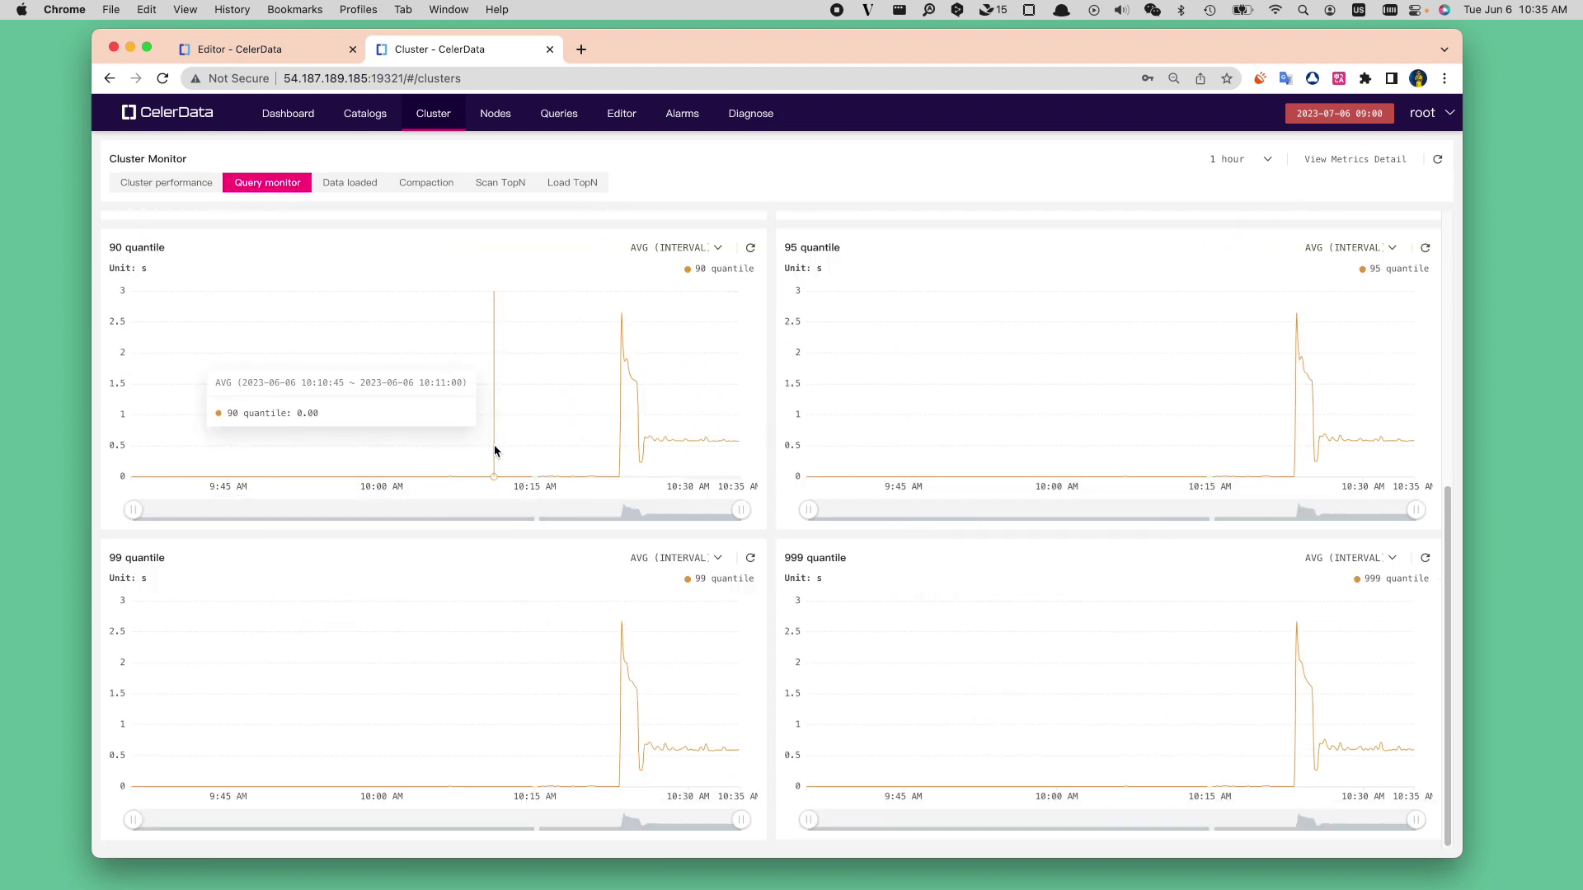
scroll(494, 451, "up", 8)
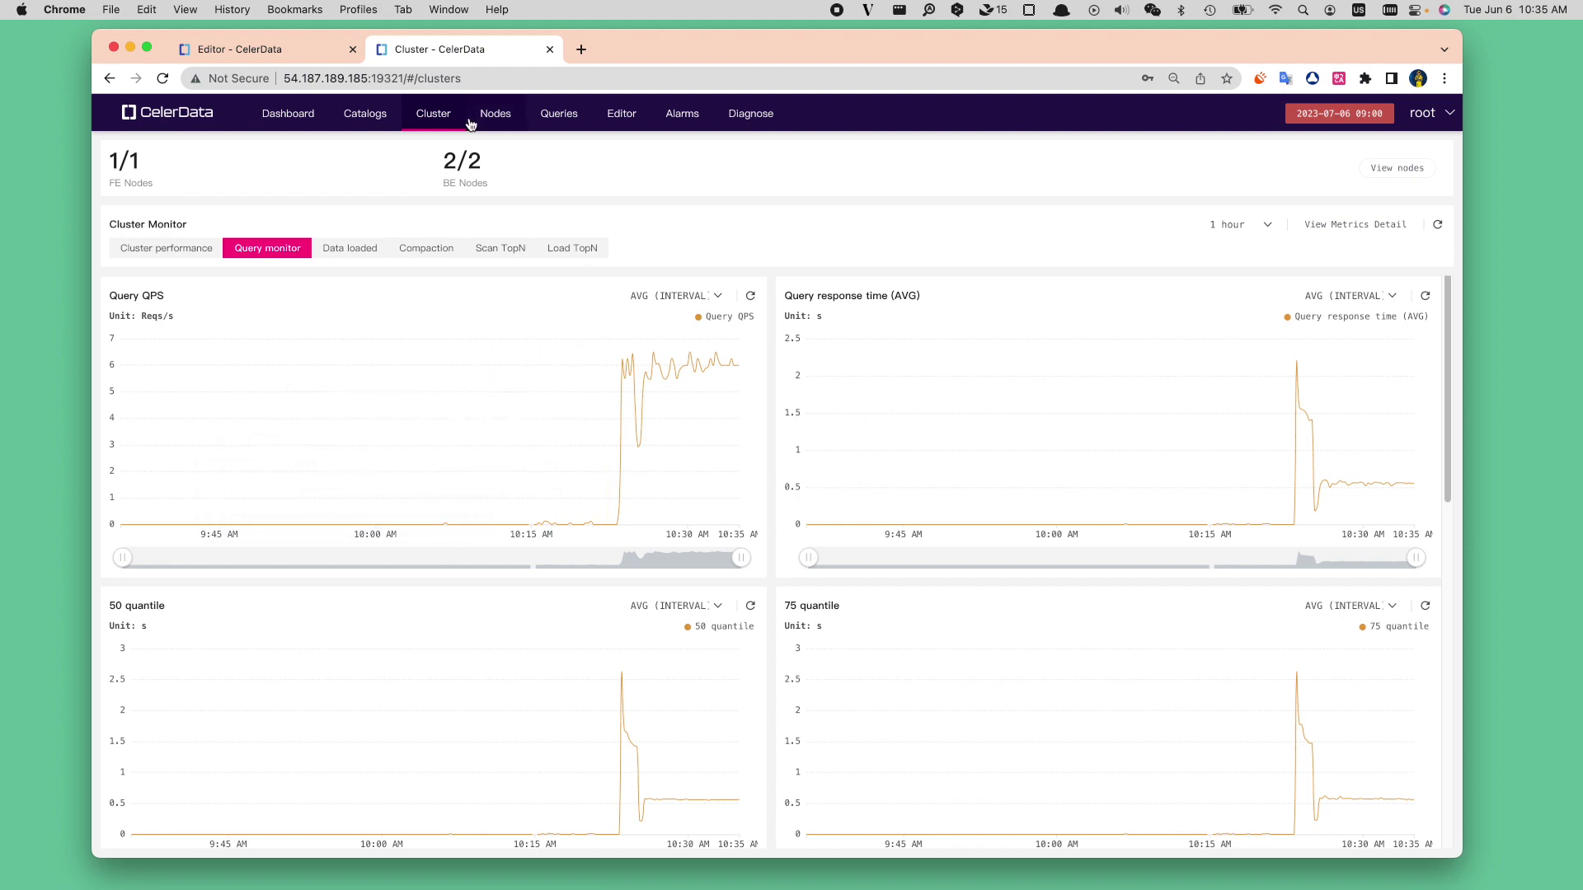
Step: Open the metrics view of the nodes and include BE node 172.31.19.93 in the charts
left_click(495, 115)
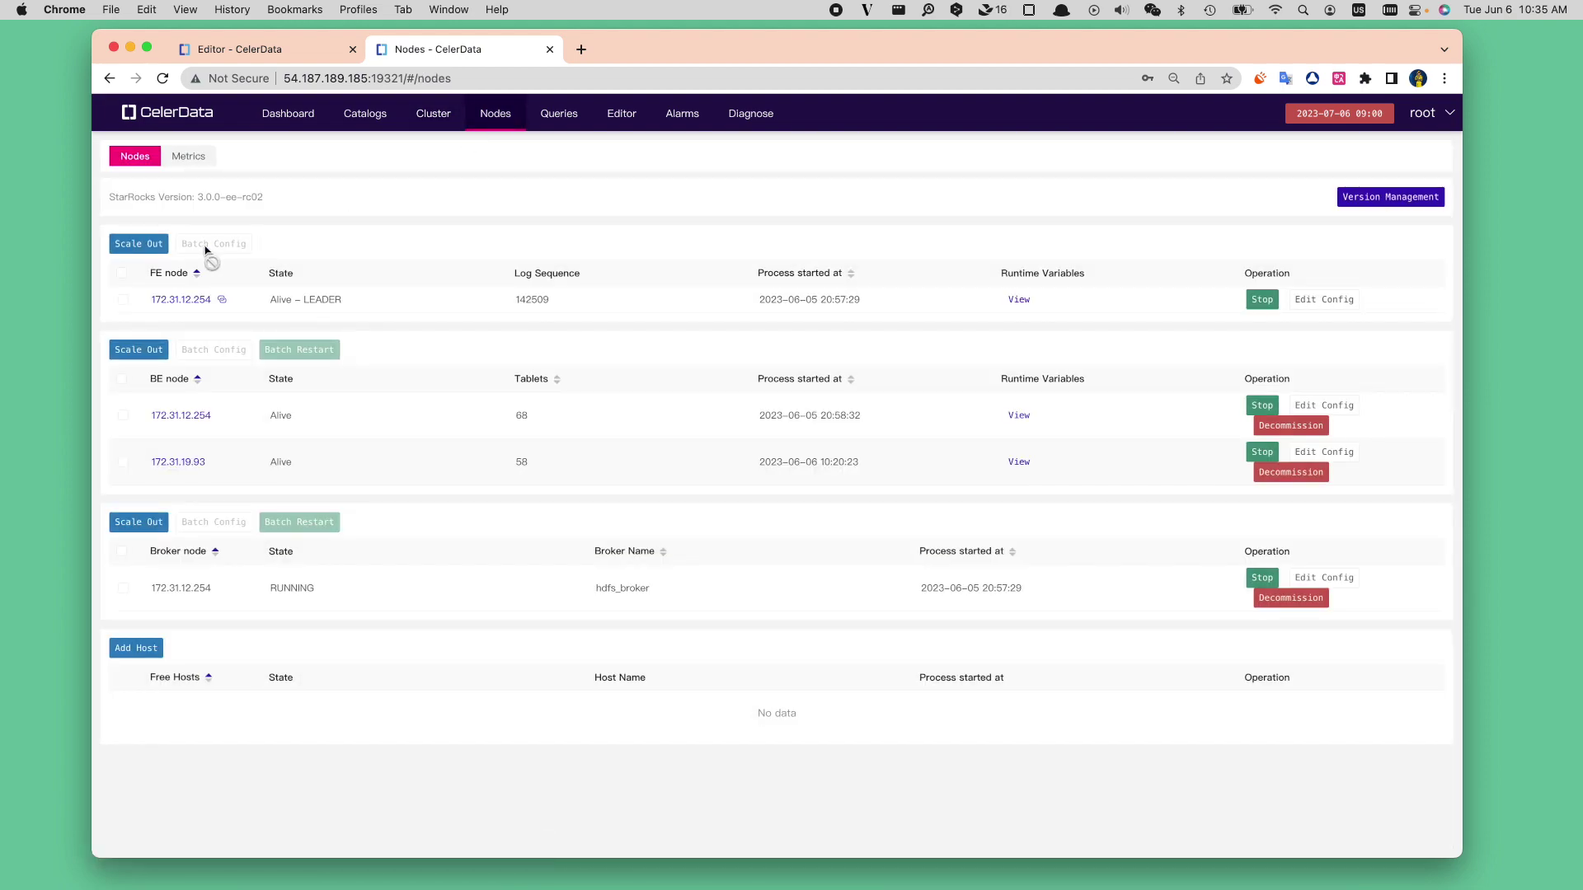
left_click(190, 161)
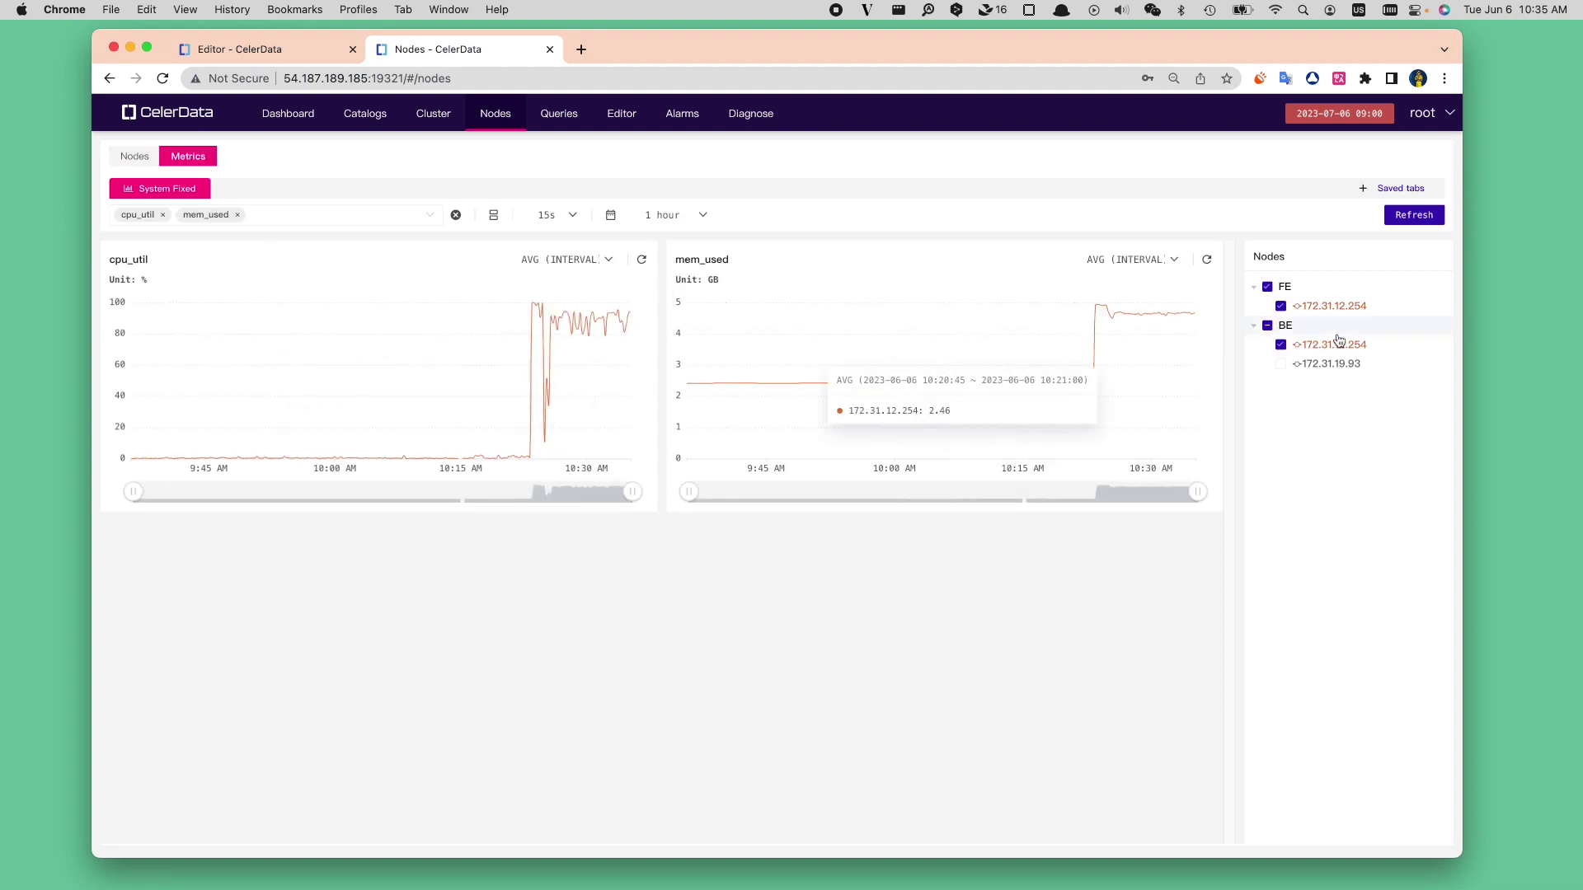
left_click(1282, 367)
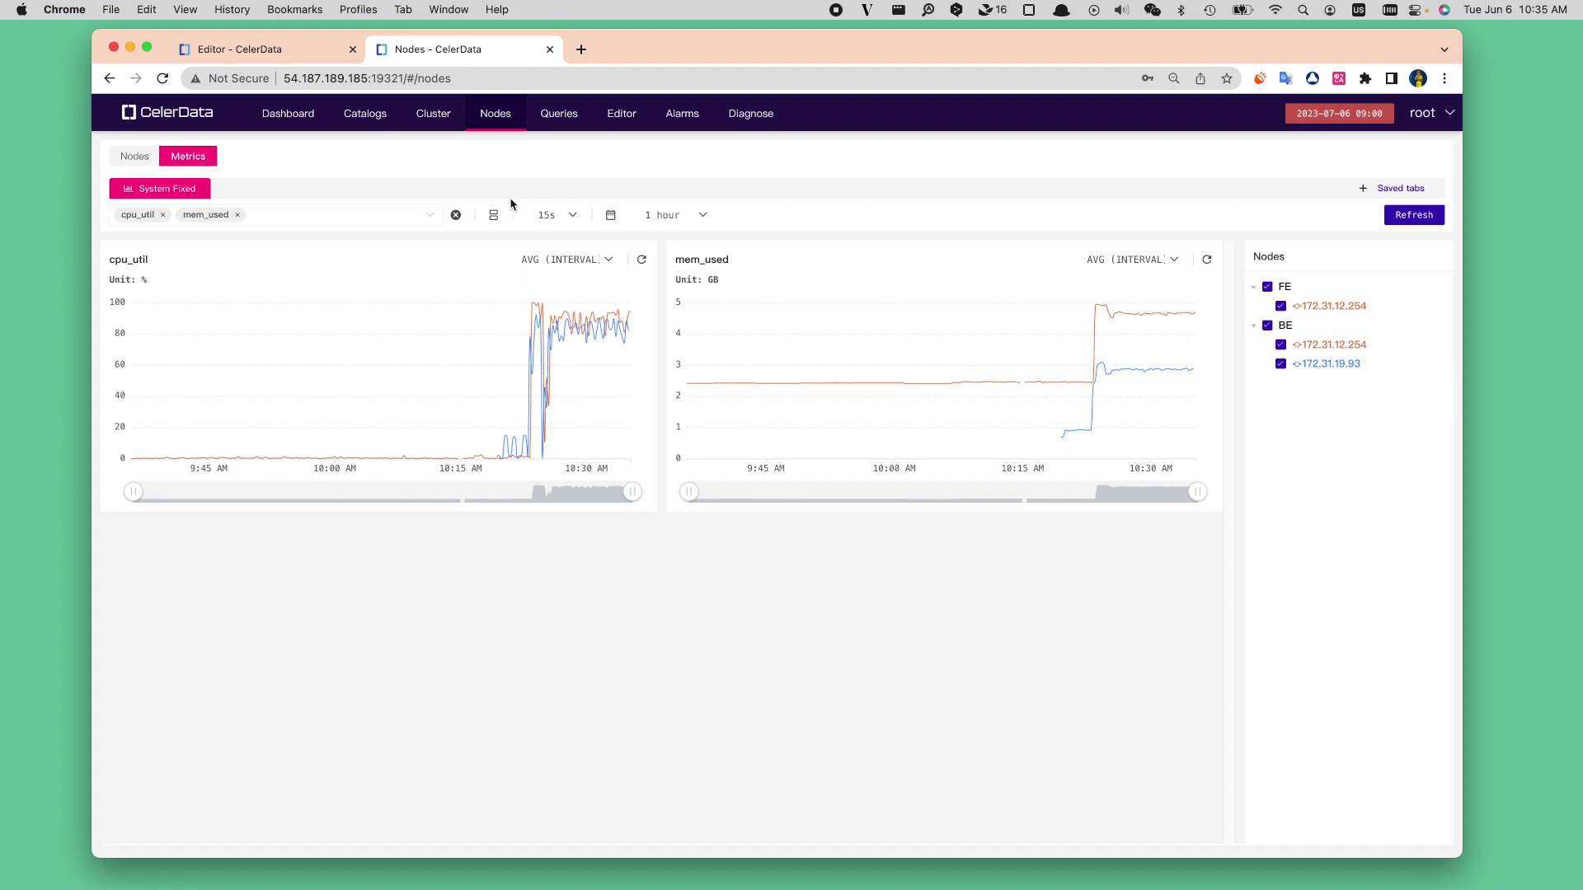
Step: Create a new metrics tab, add the 99_quantile_query_latency metric and include BE node 172.31.19.93
left_click(1364, 190)
left_click(385, 216)
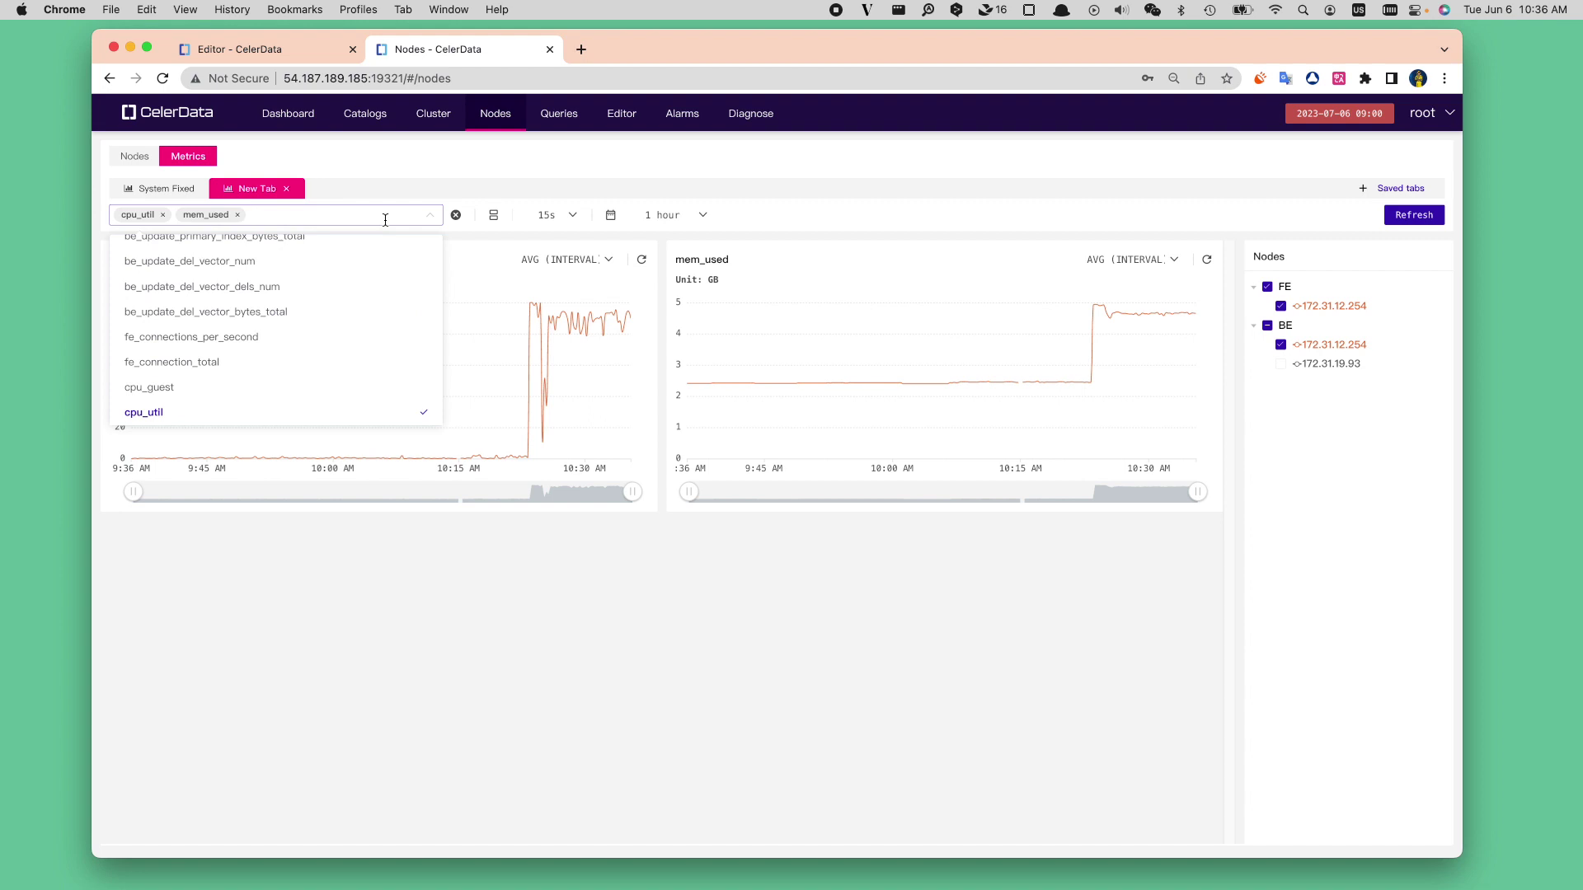
type("99")
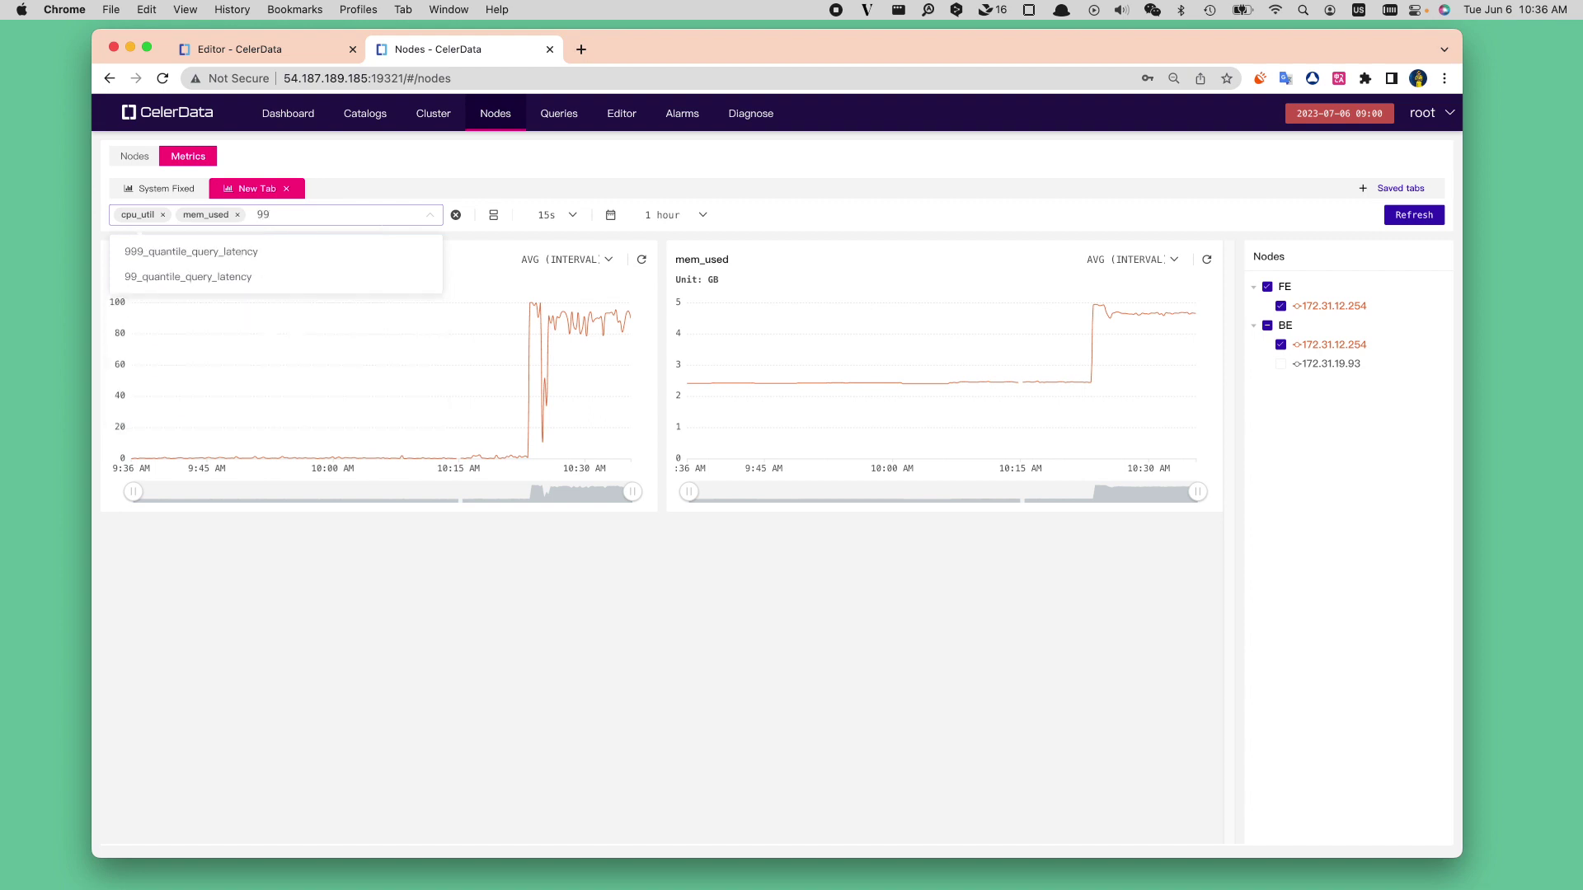
left_click(256, 277)
left_click(474, 198)
left_click(1298, 364)
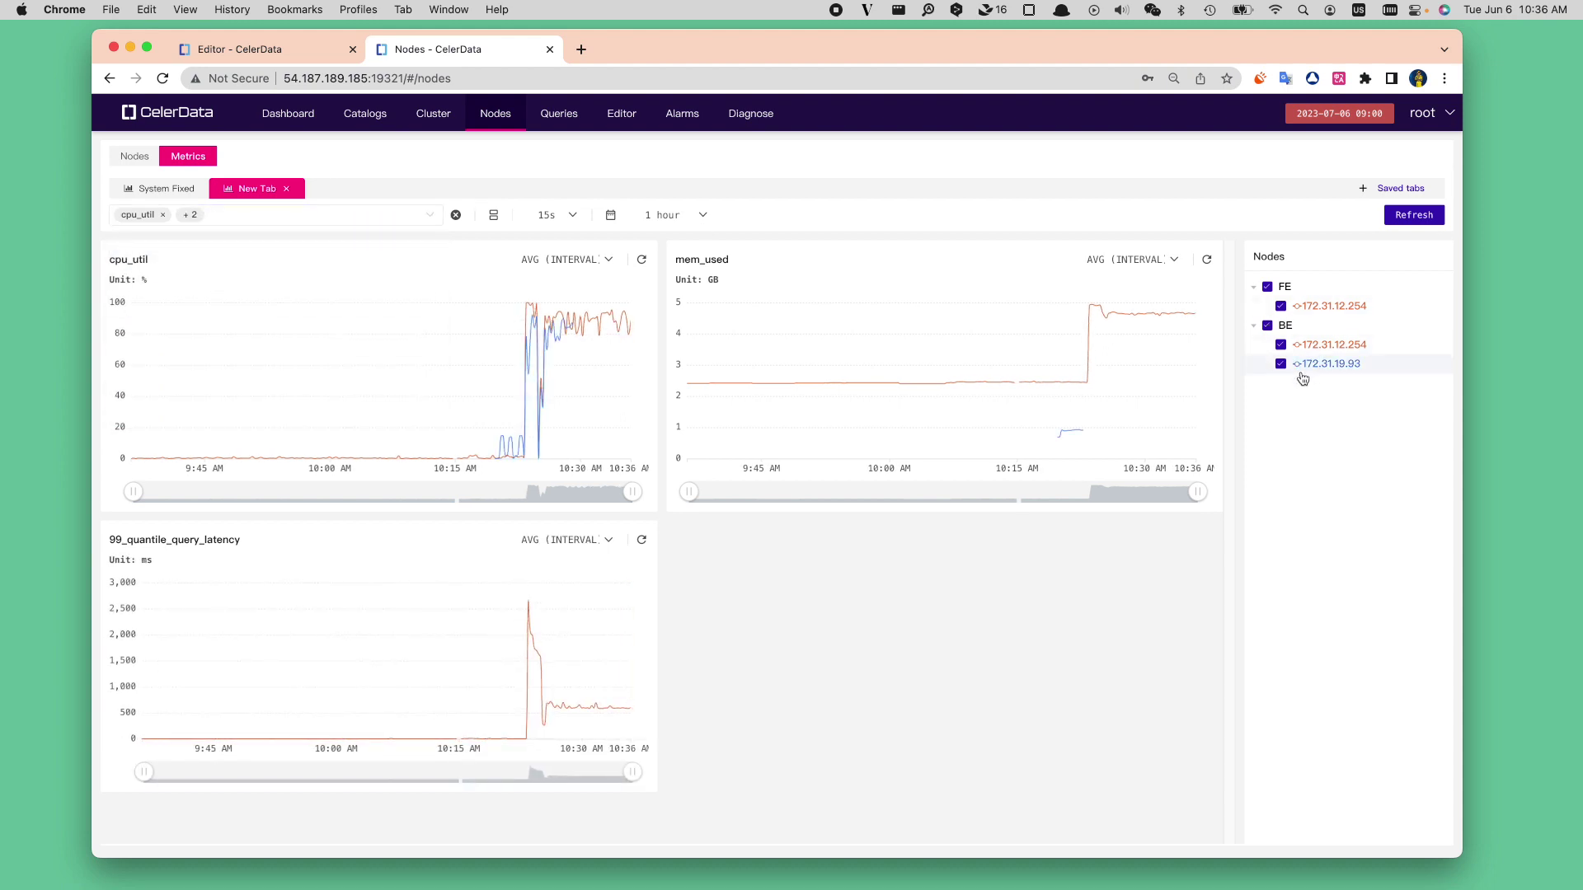
Step: Rename the new metrics tab as "quick check"
double_click(260, 188)
double_click(290, 190)
triple_click(291, 189)
type("qui")
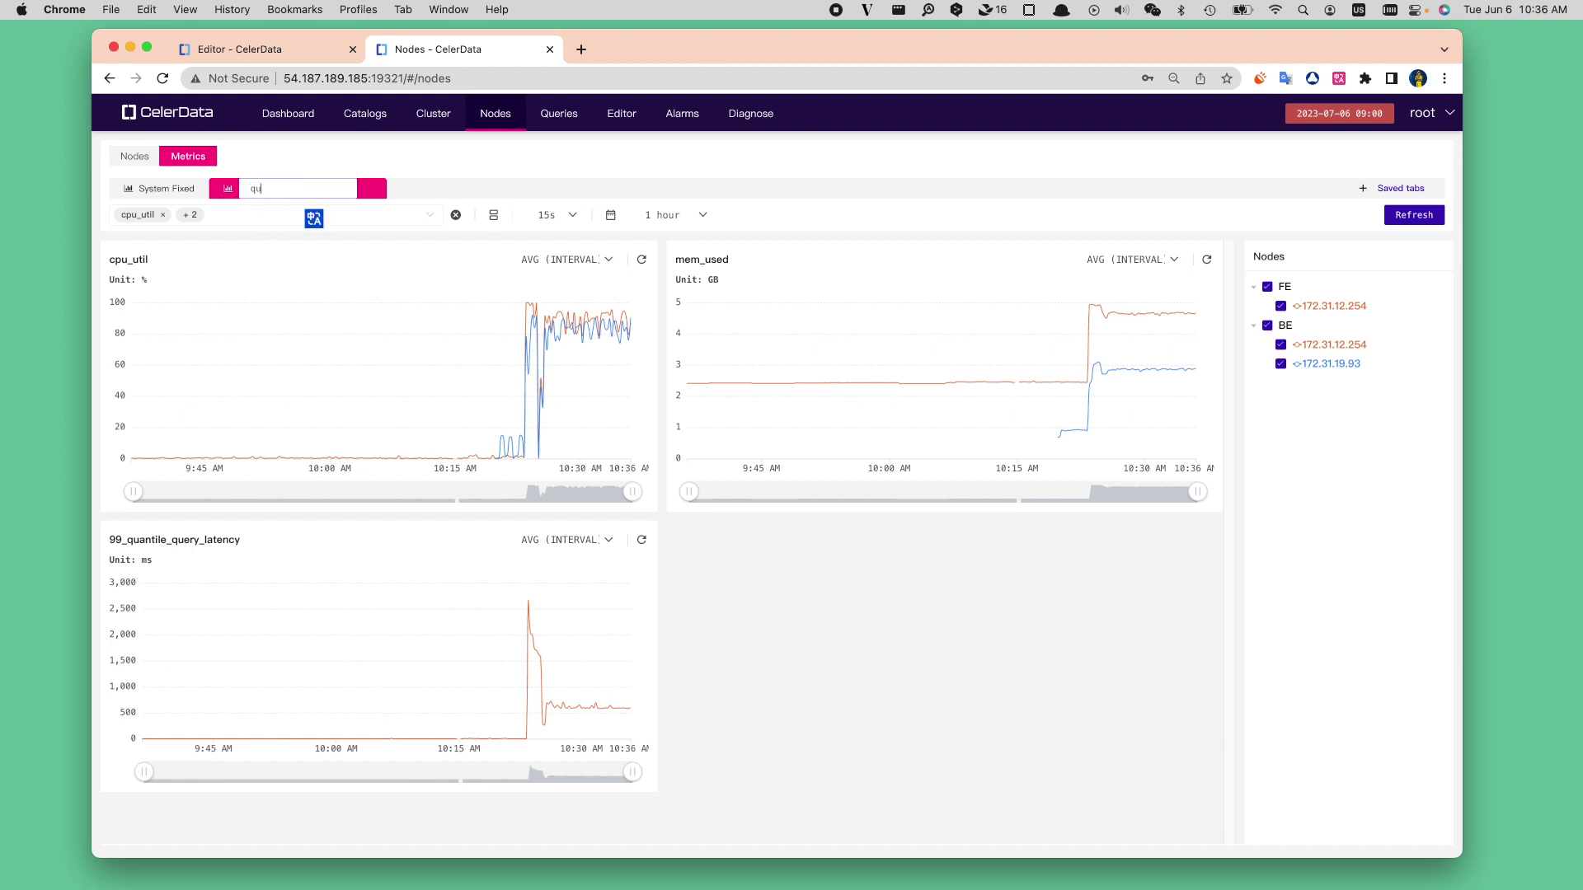
key("BackSpace")
key("BackSpace")
type("uick check")
key("Return")
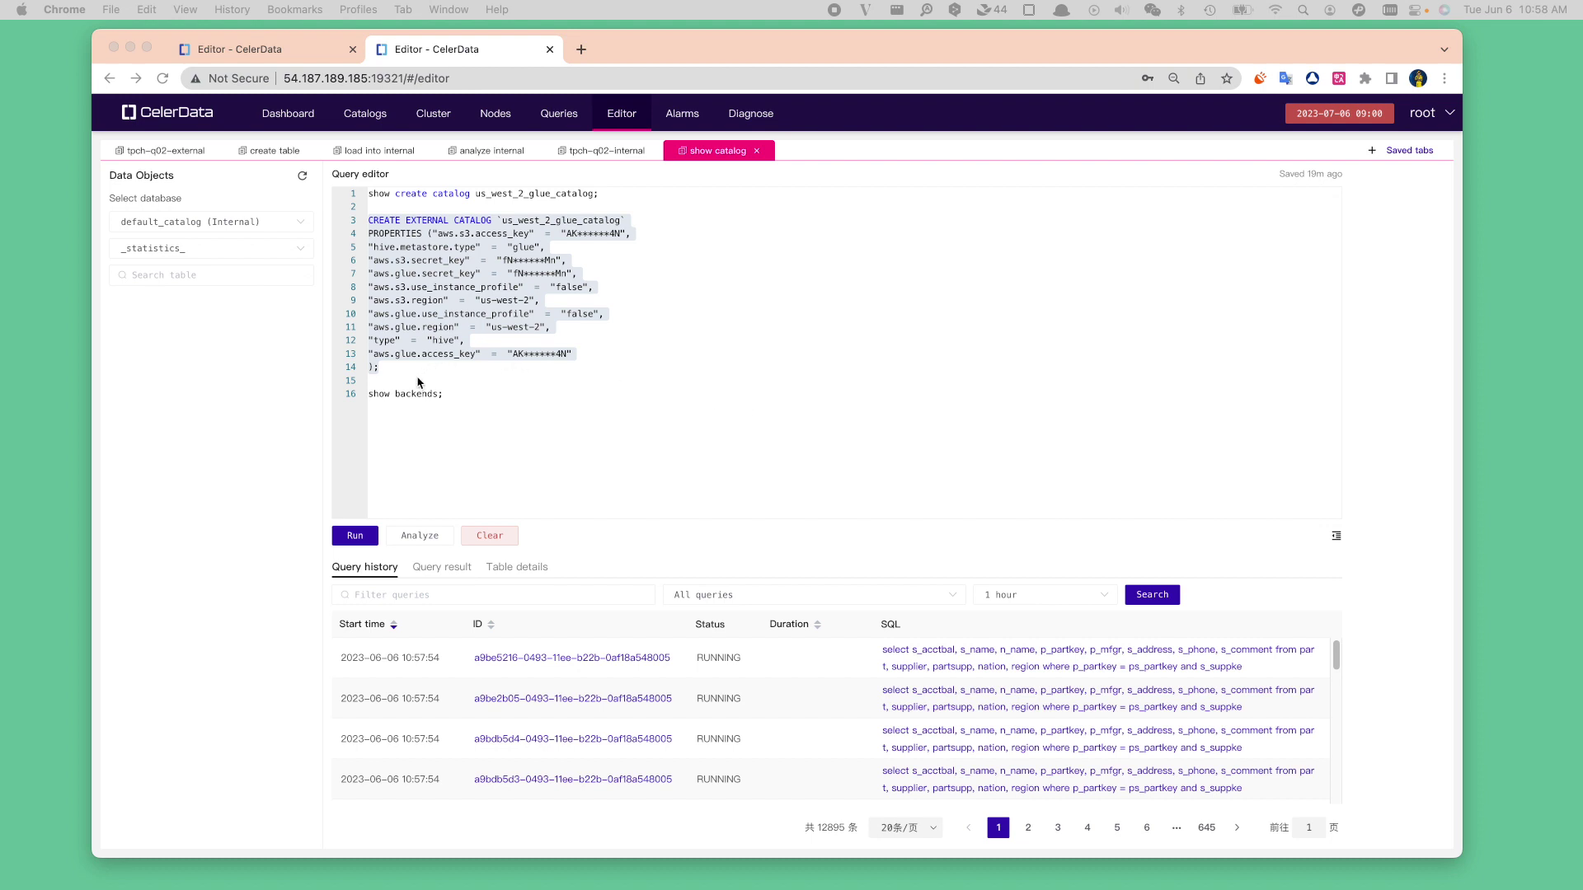
Step: Highlight the full CREATE EXTERNAL CATALOG statement for us_west_2_glue_catalog, and open the list of catalogs
left_click(386, 363)
left_click_drag(386, 363, 363, 225)
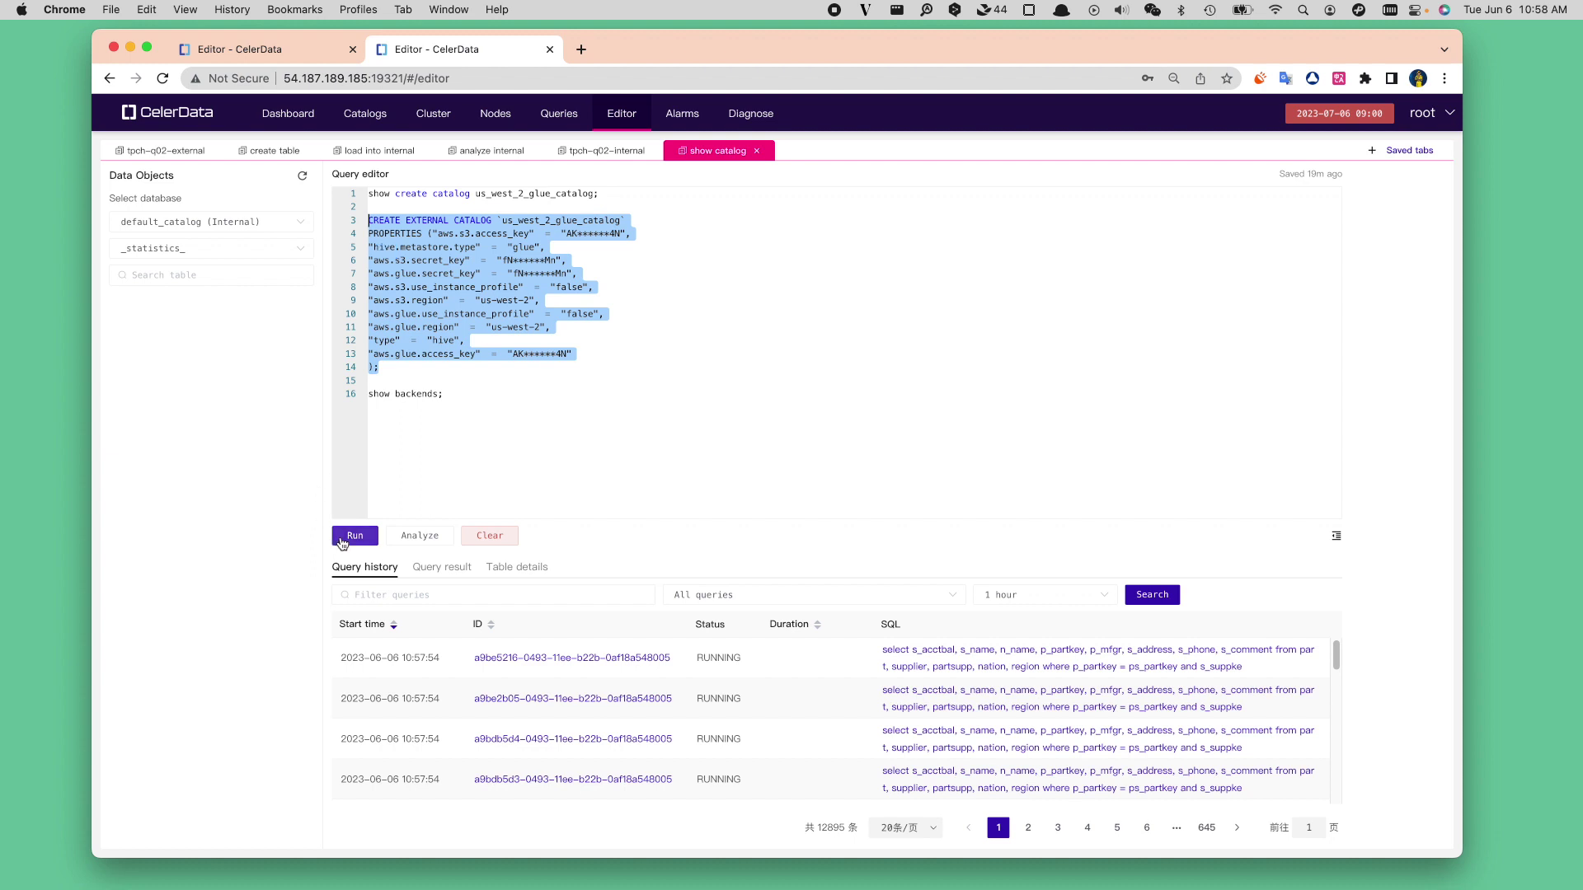
left_click(352, 119)
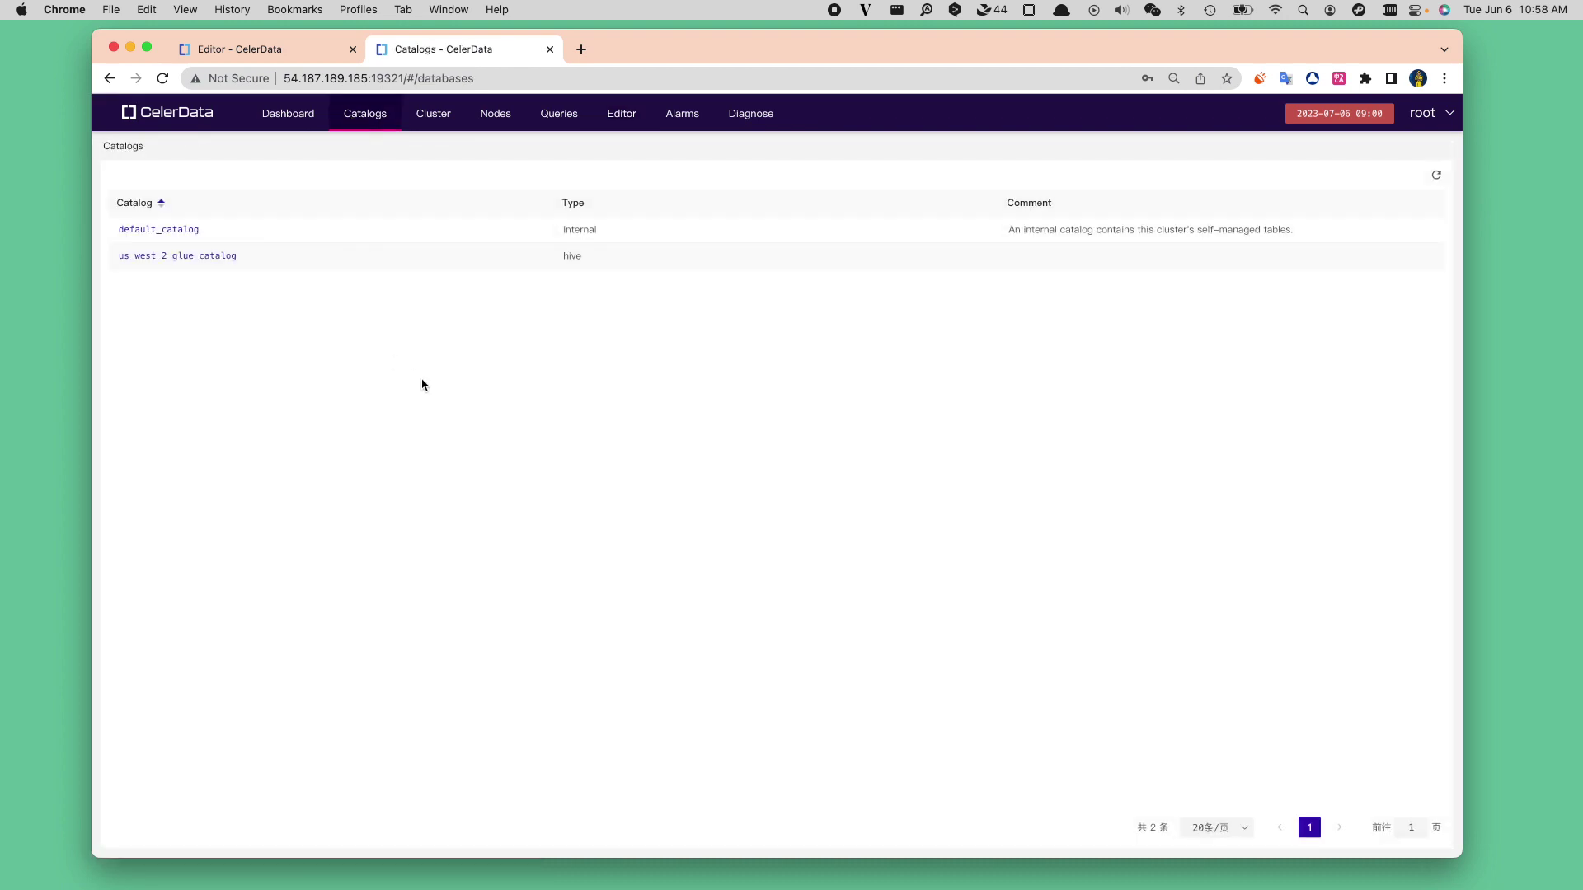
Step: Browse default_catalog through the tpch_100g_native database to the lineitem table and inspect the details of its partition
left_click(166, 230)
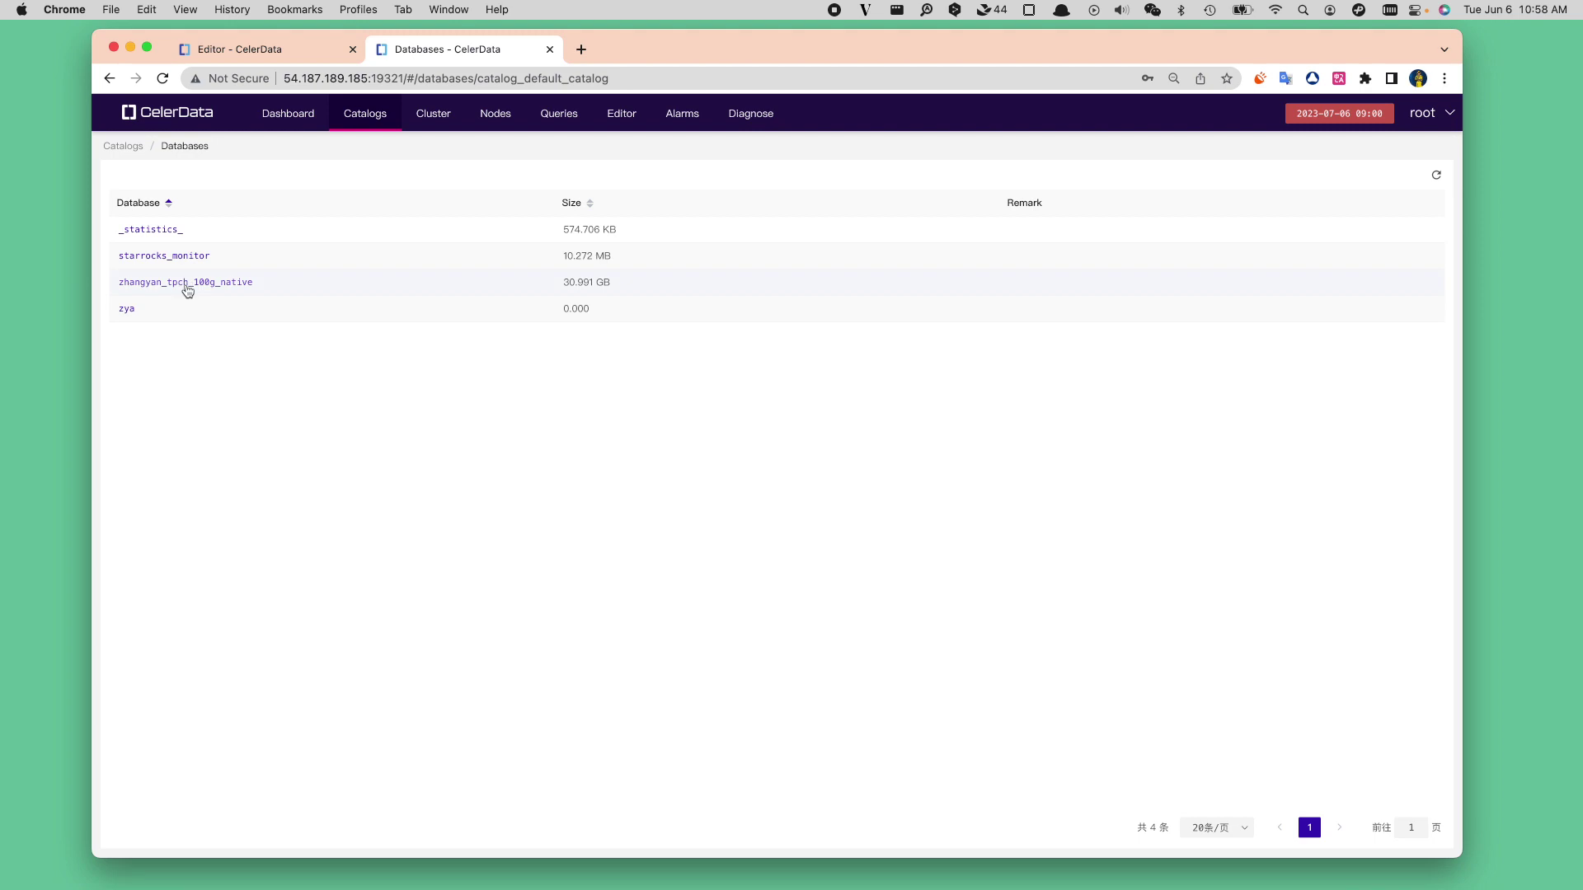
left_click(187, 286)
left_click(147, 305)
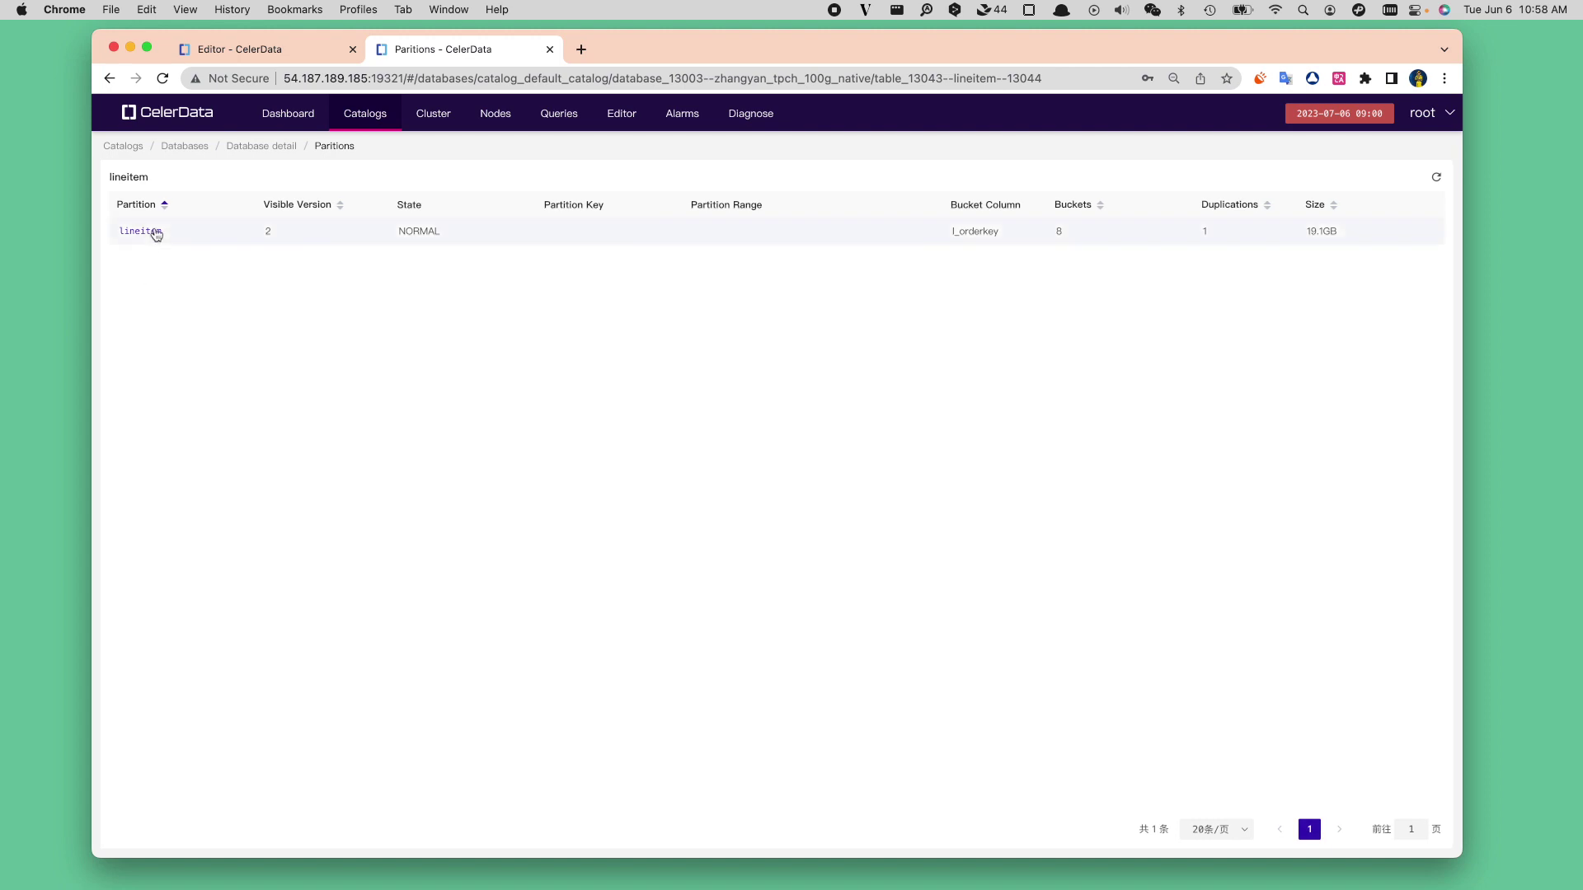
left_click(153, 232)
left_click(142, 259)
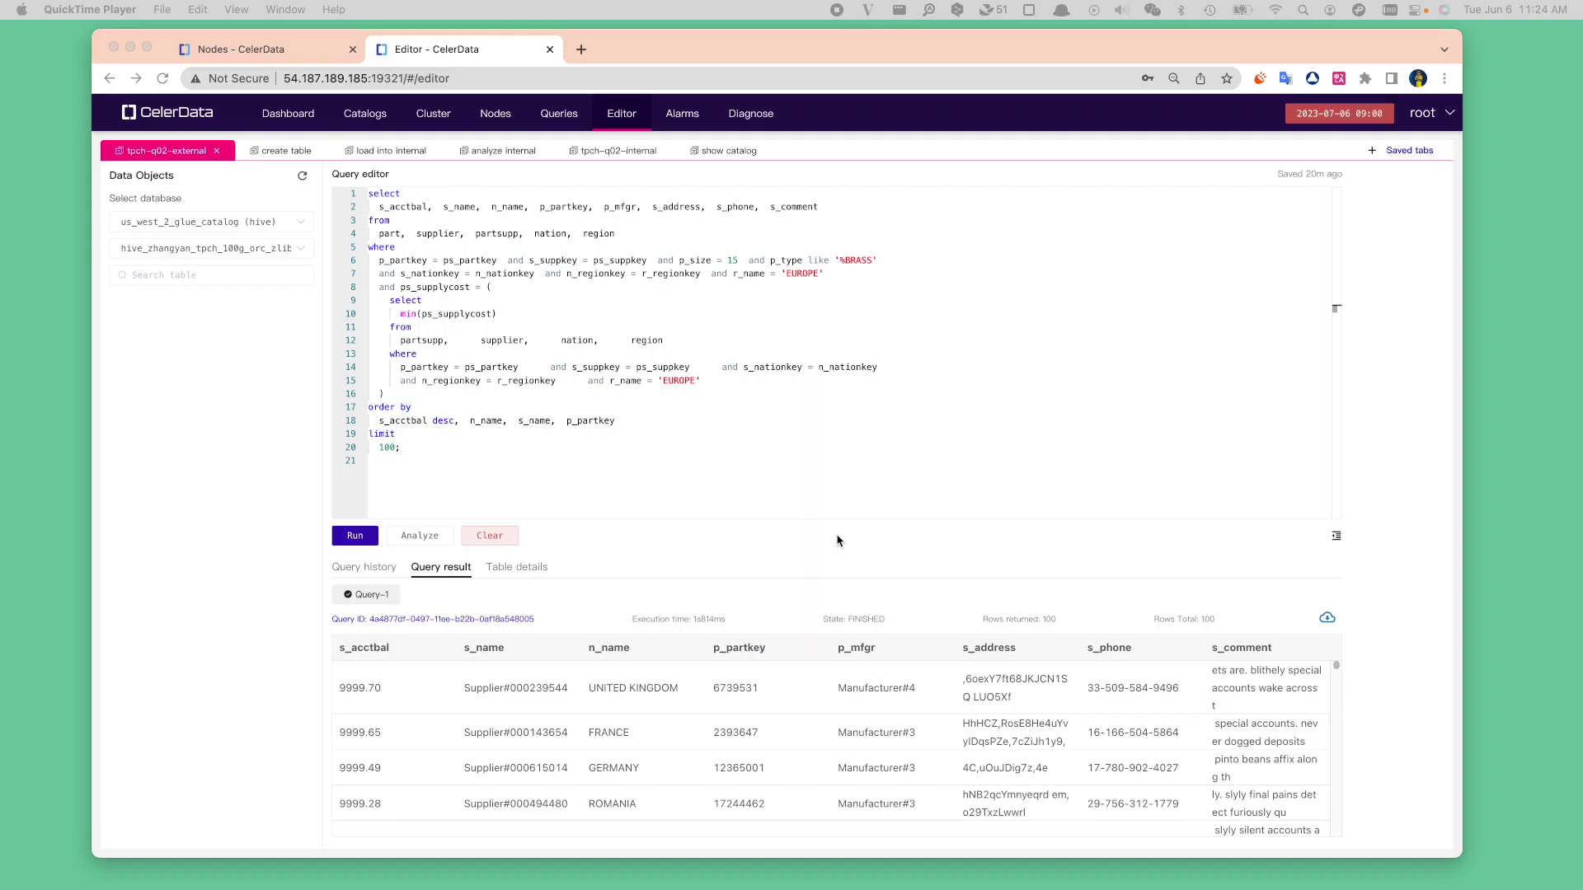
Step: Choose us_west_2_glue_catalog (hive) and its tpch_100g_orc_zlib database as the source for the tpch-q02-external query
left_click(838, 541)
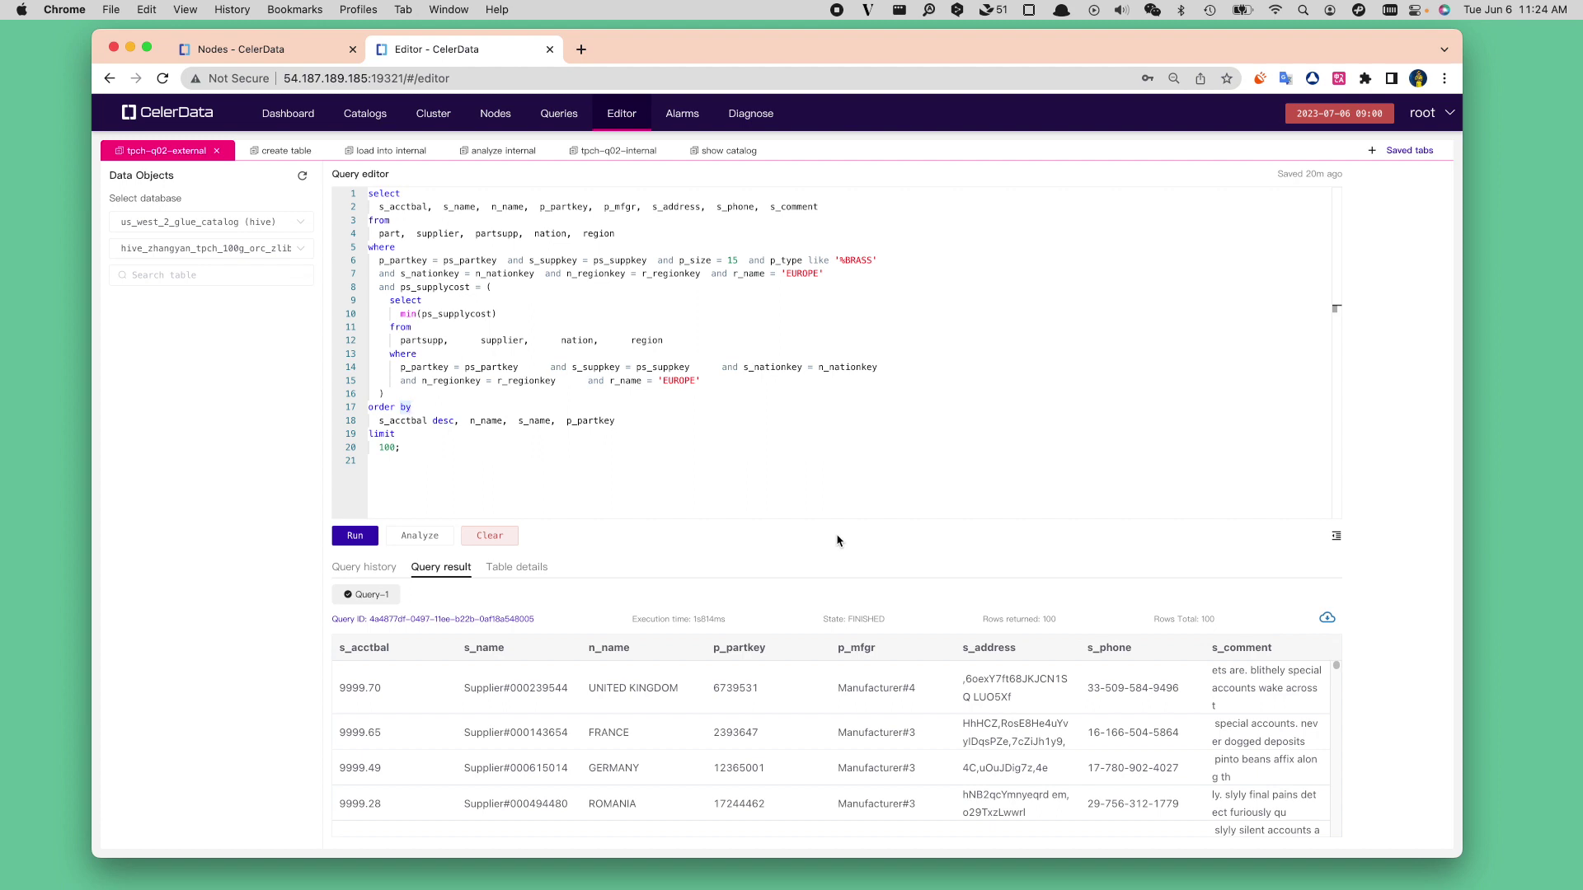
left_click(273, 233)
left_click(266, 287)
left_click(277, 258)
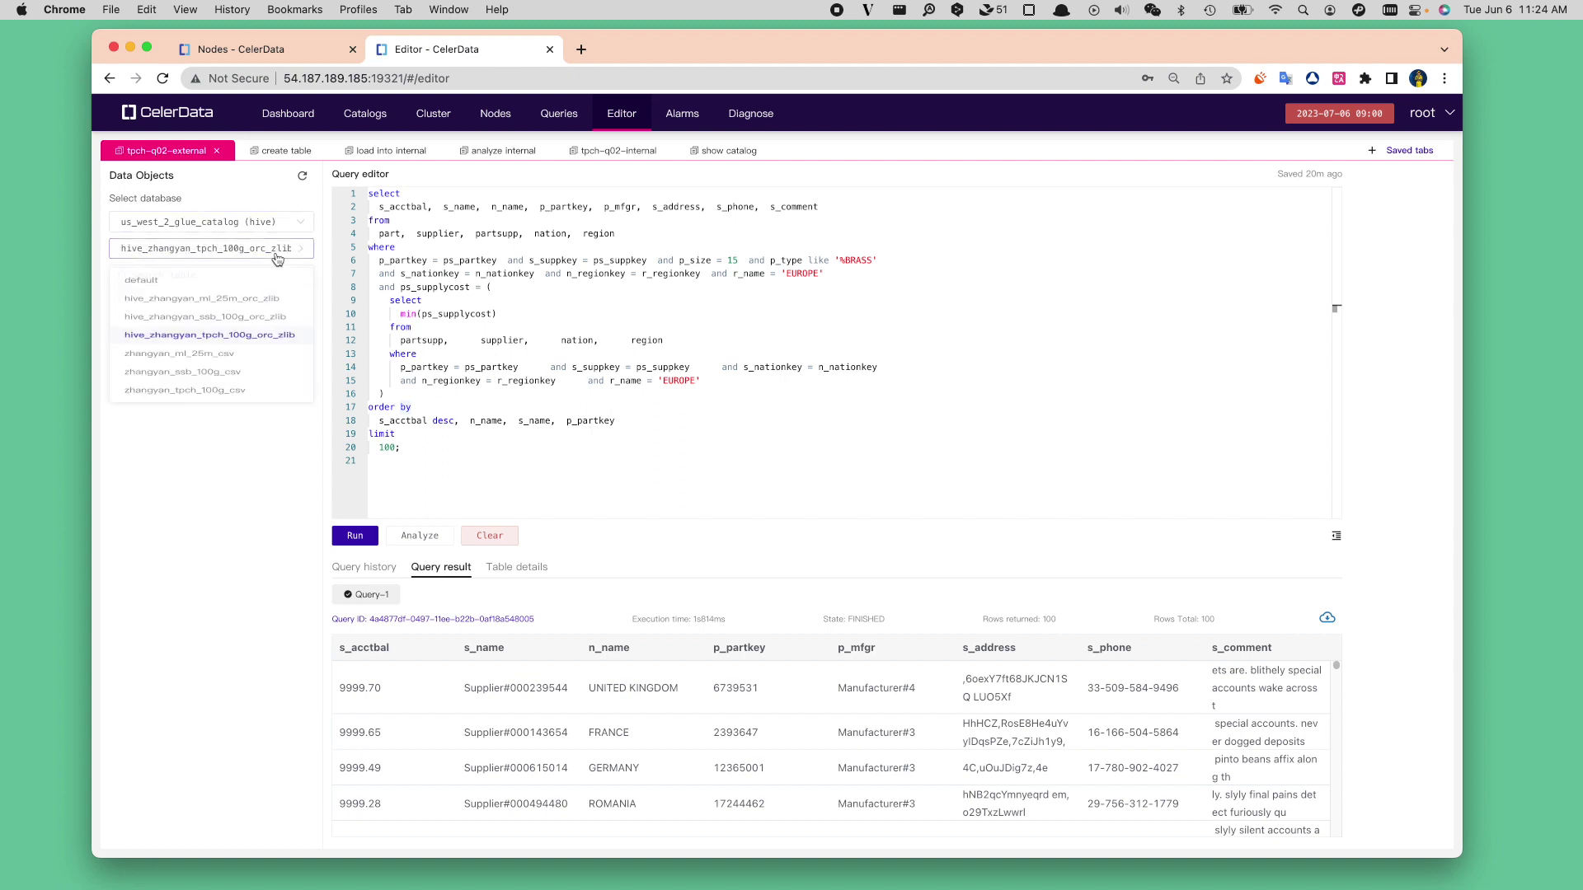
left_click(269, 337)
Step: Select the entire tpch-q02-external SQL statement and run it
left_click(479, 466)
left_click_drag(348, 412, 369, 193)
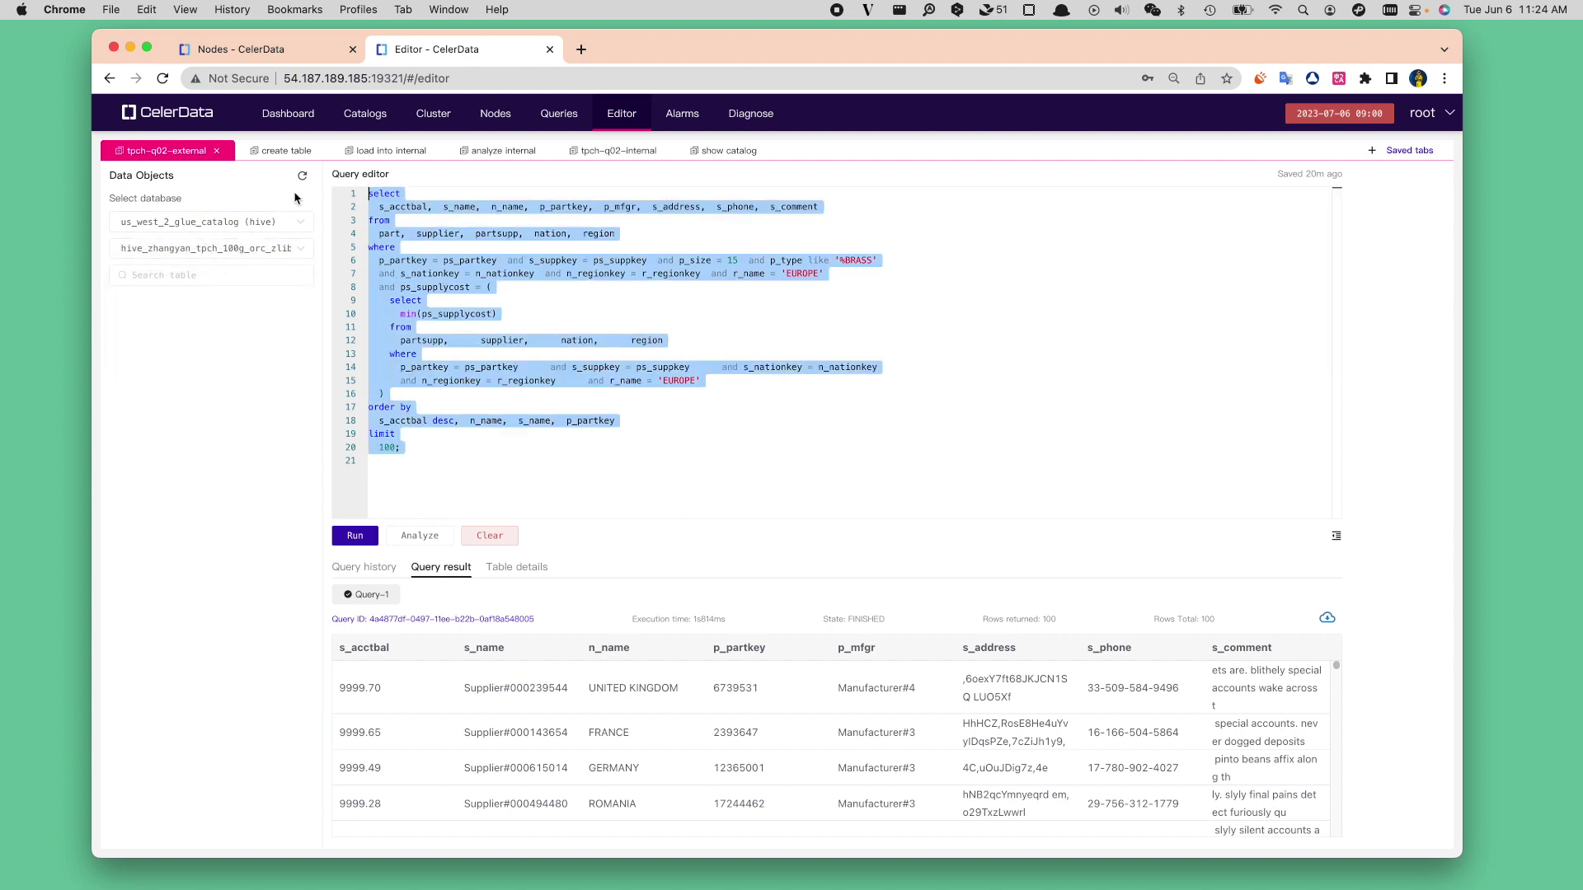
left_click(356, 535)
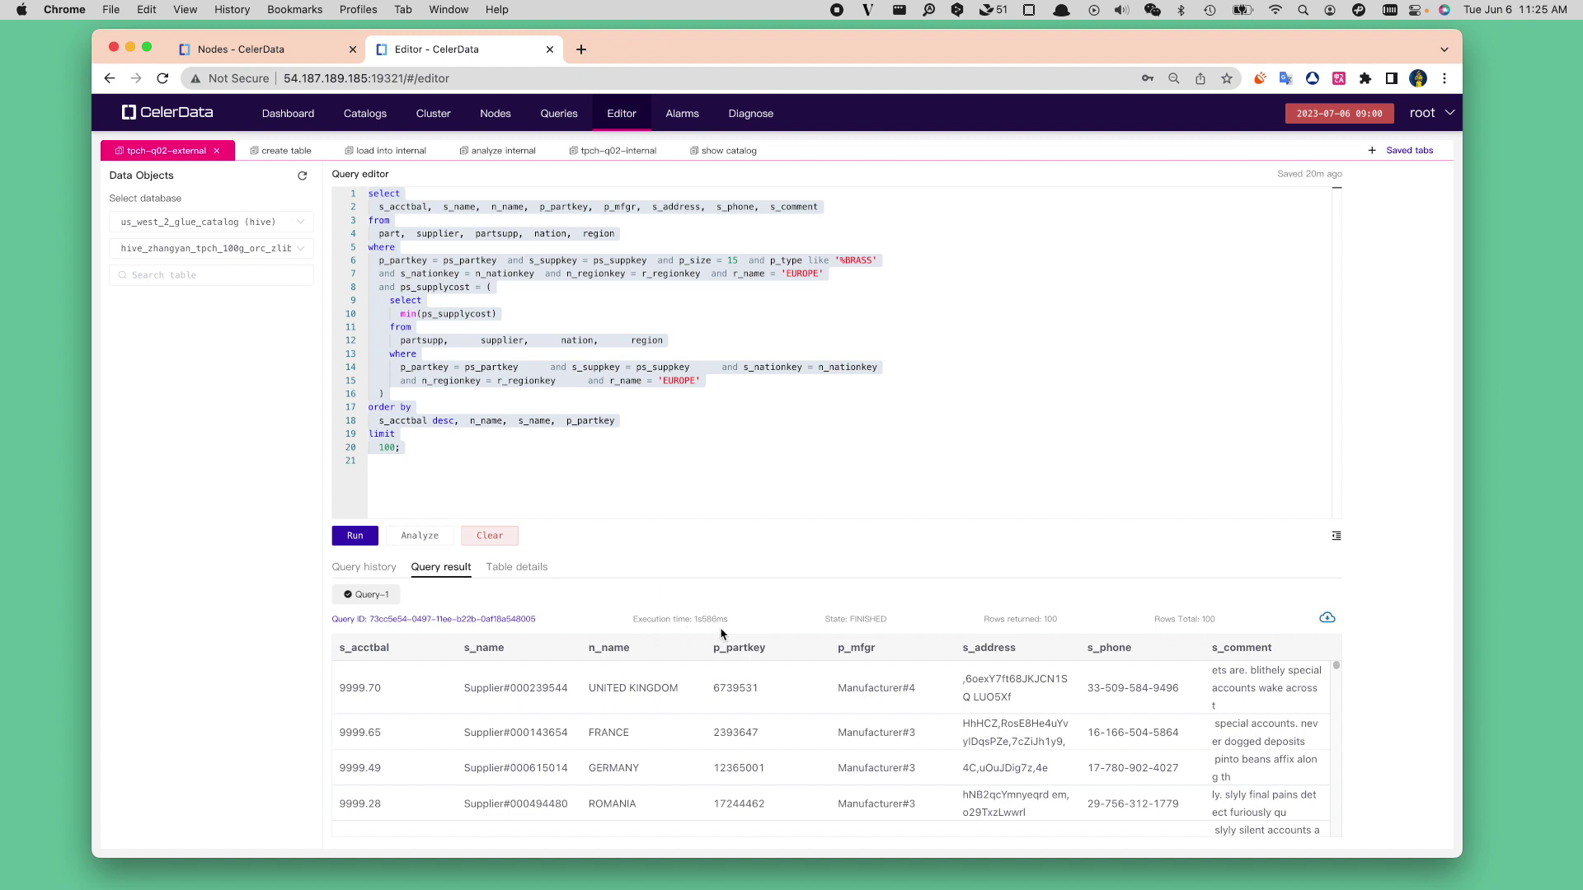
Step: Check the execution time of the finished query, open its SQL detail and view its execution plan
mouse_move(729, 620)
left_mouse_down()
mouse_move(578, 637)
mouse_move(729, 620)
left_mouse_up()
left_click(580, 637)
left_click(484, 621)
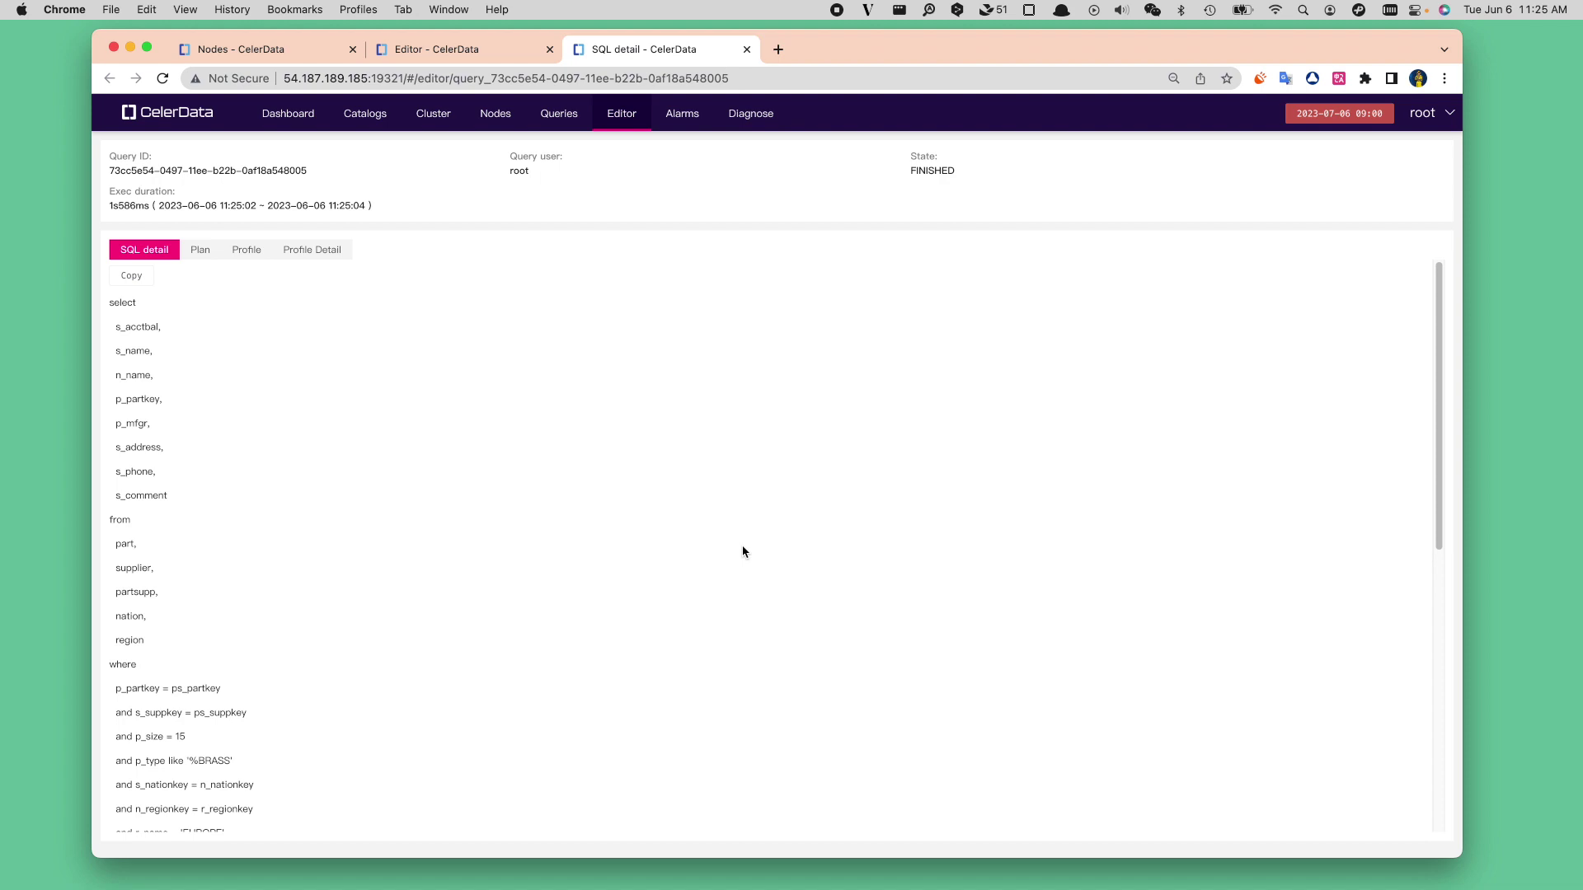
left_click(200, 259)
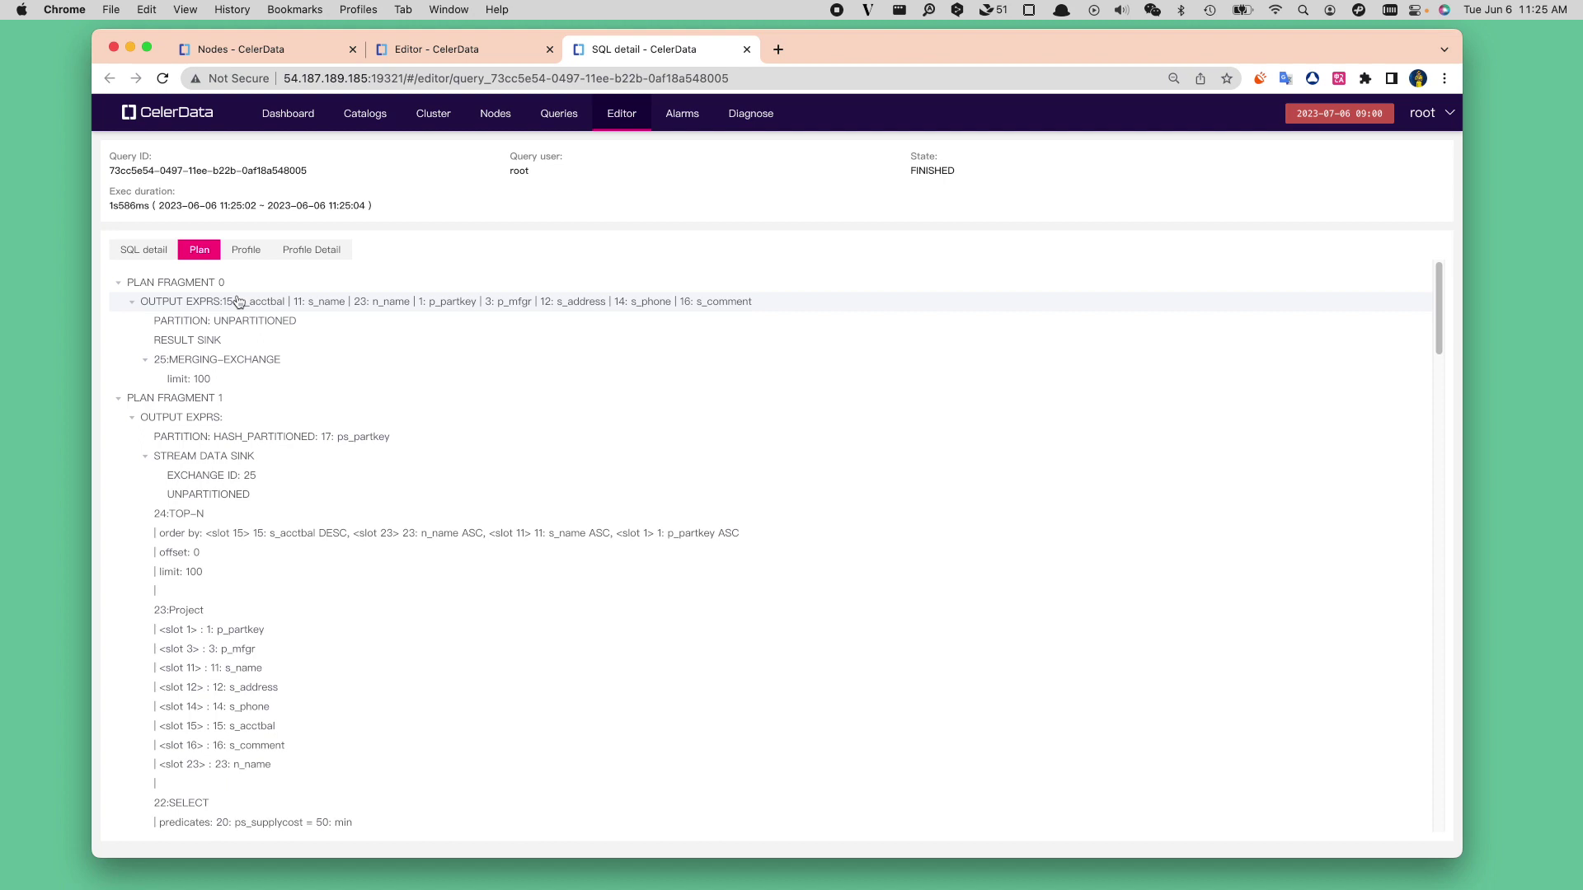
Step: Return to the query editor and run the whole tpch-q02-external statement again
left_click(493, 56)
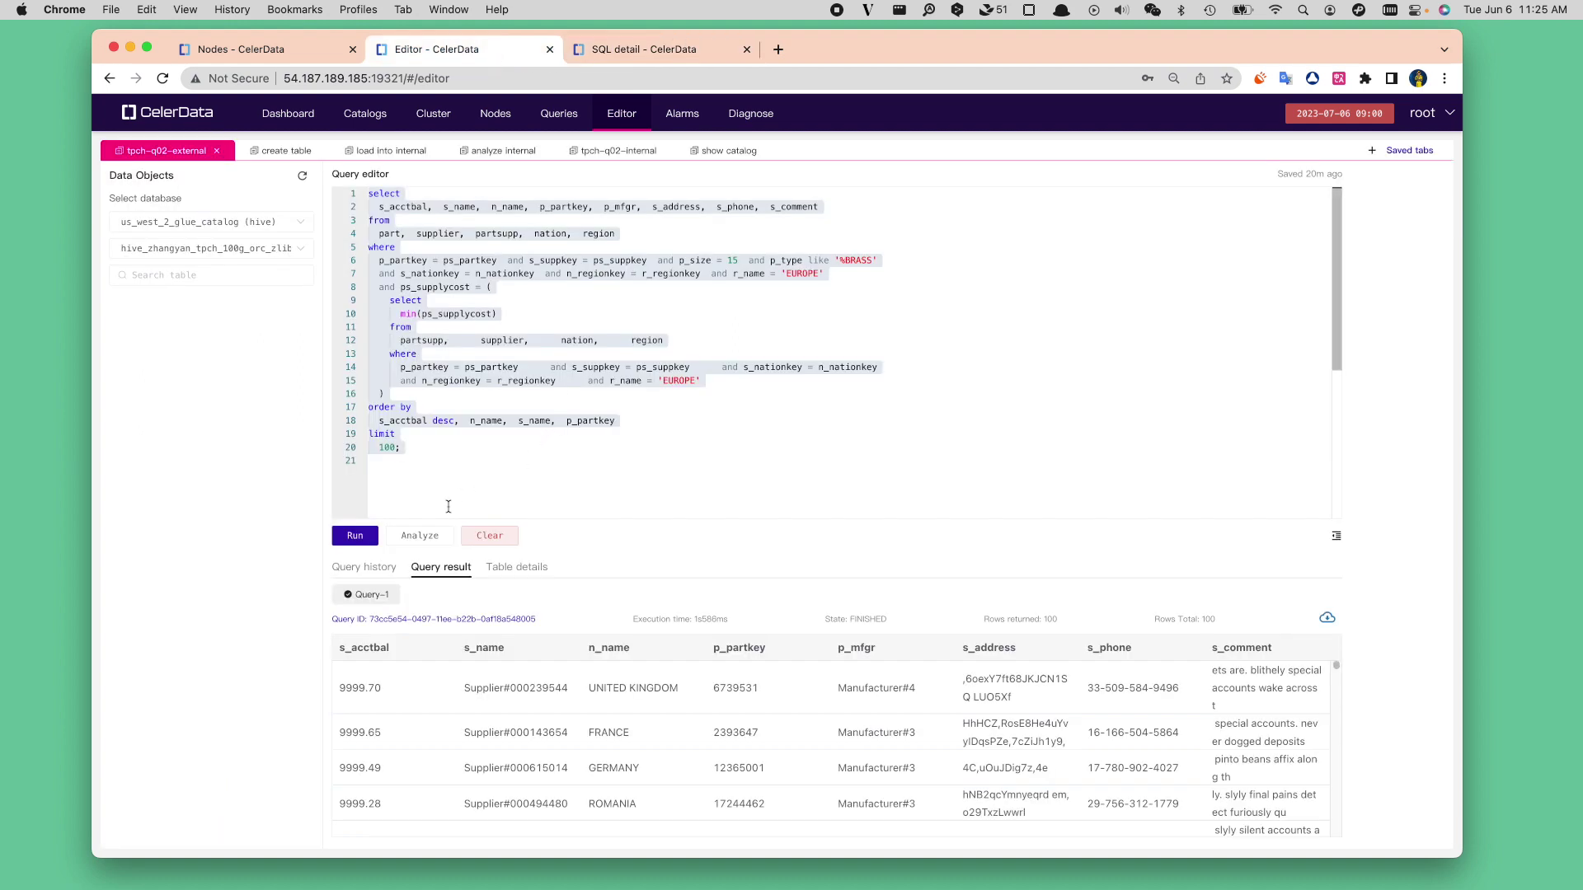
left_click(431, 464)
key("super+a")
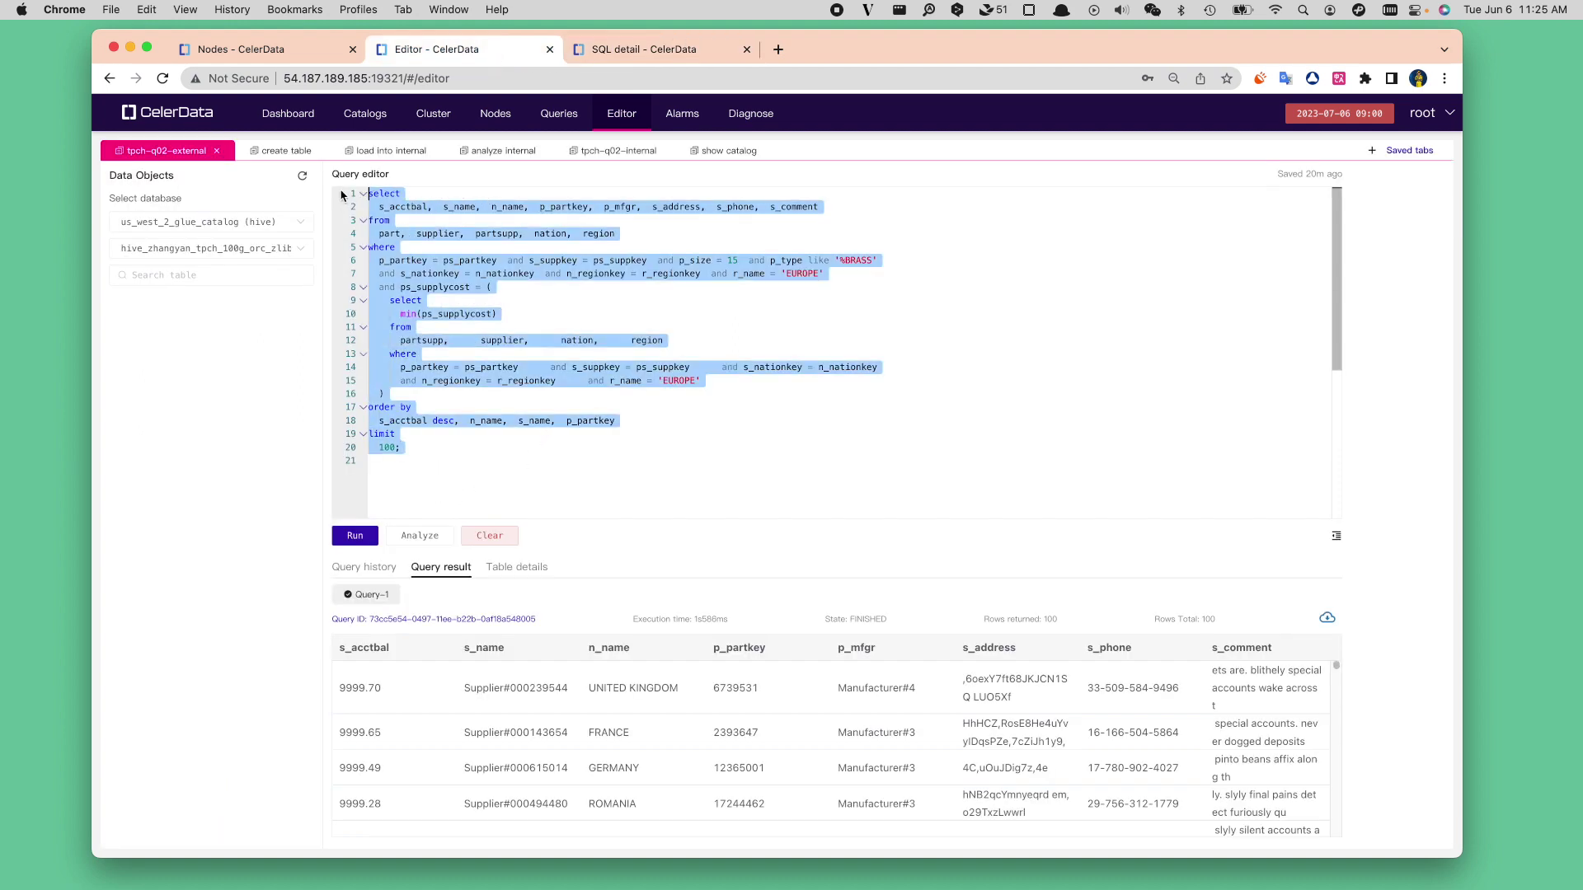
left_click(442, 537)
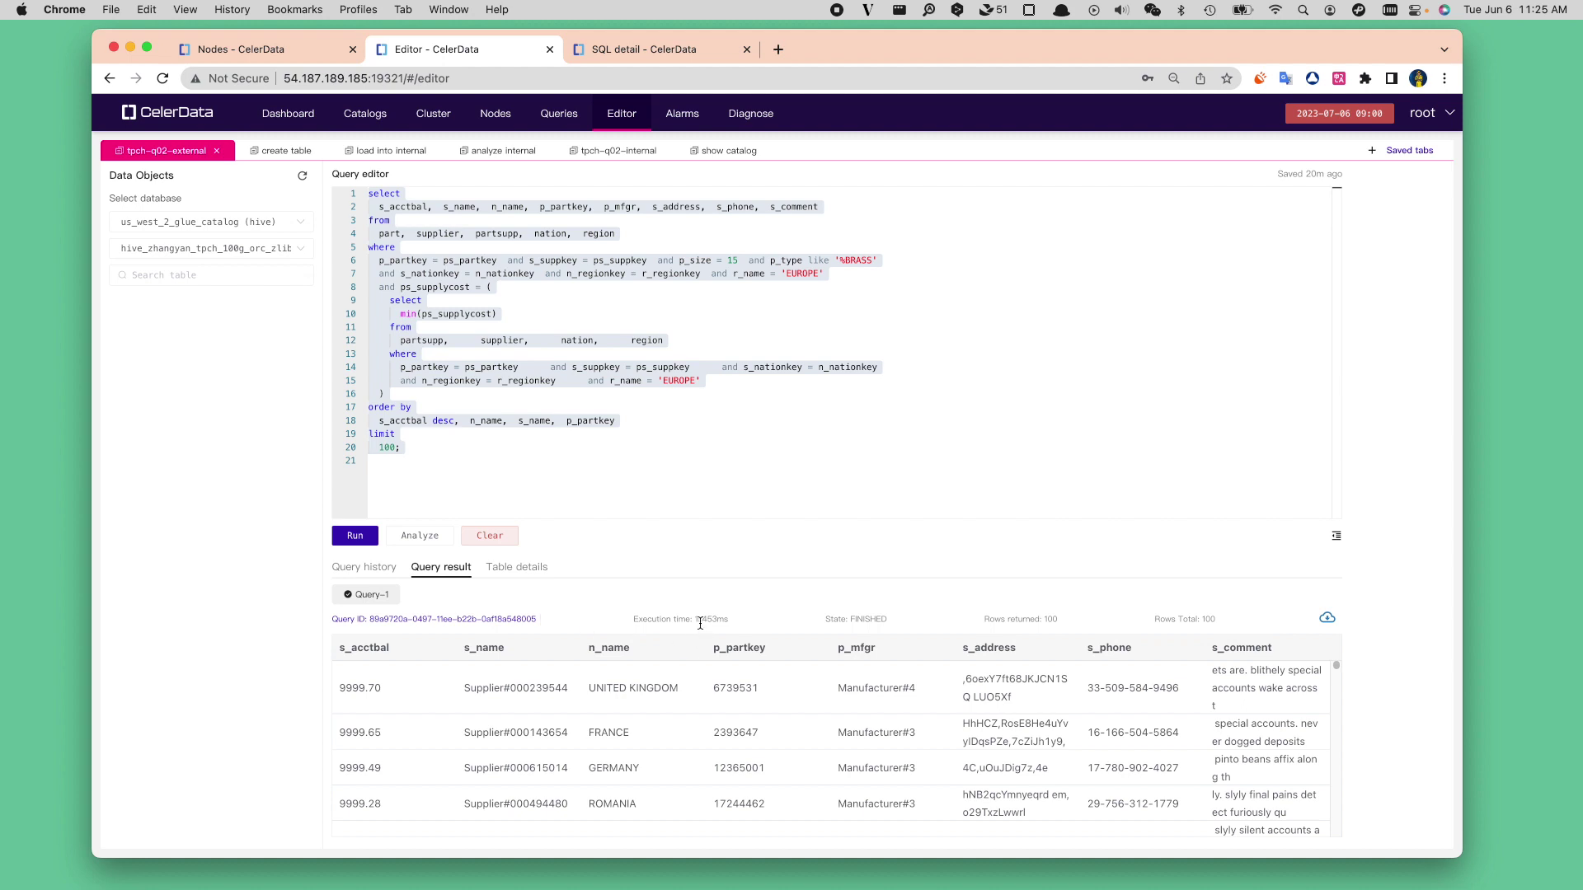
Step: Open the finished query's SQL detail, view its execution profile and inspect the most expensive CONNECTOR_SCAN node
left_click(480, 629)
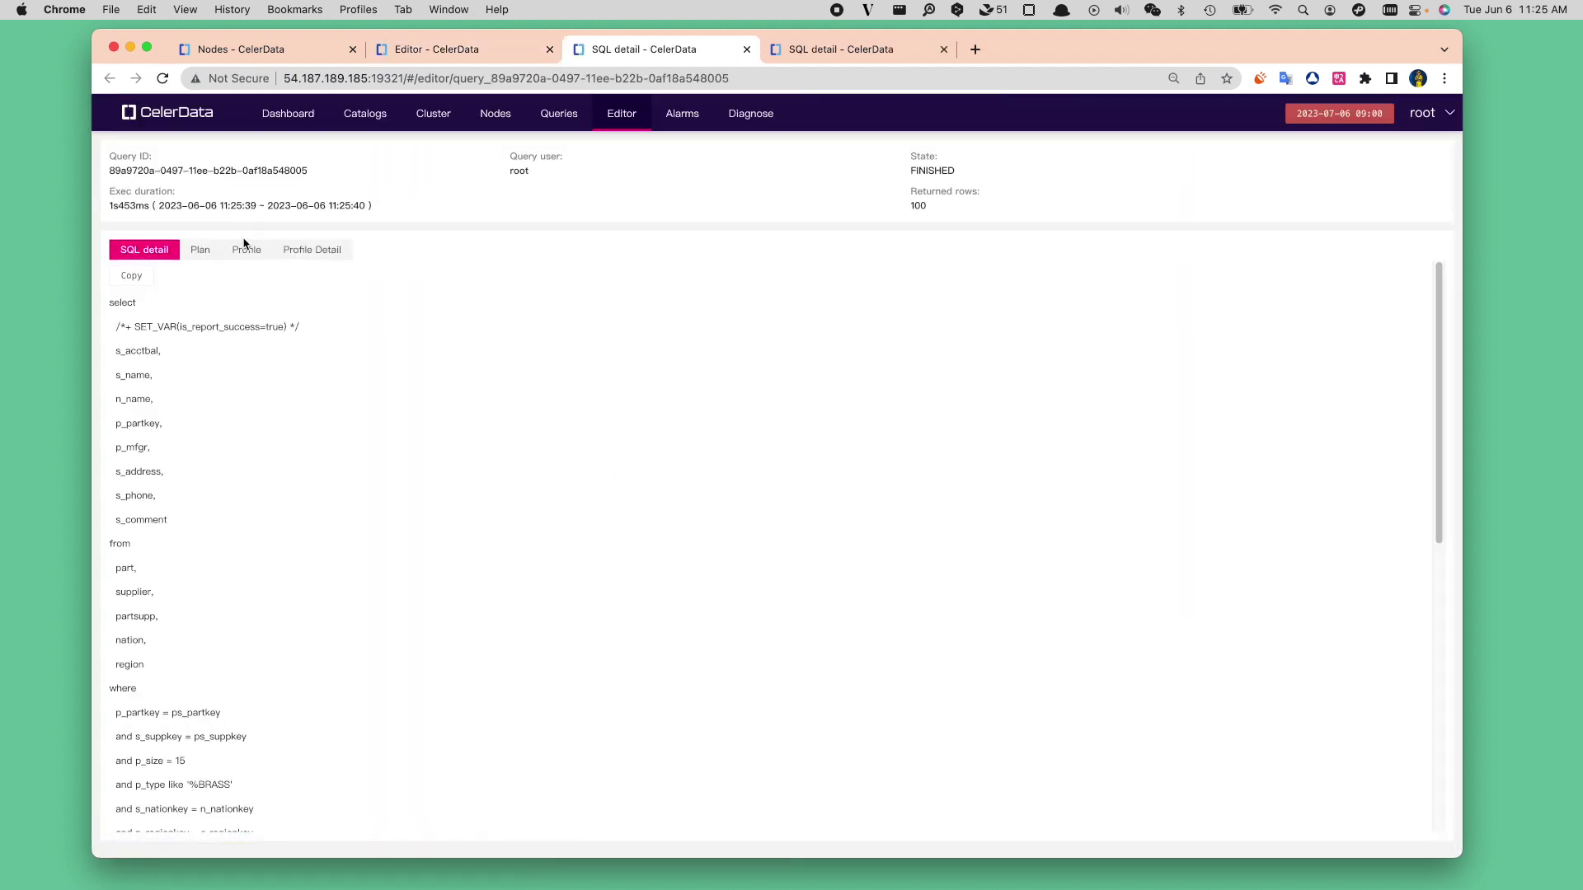
left_click(246, 253)
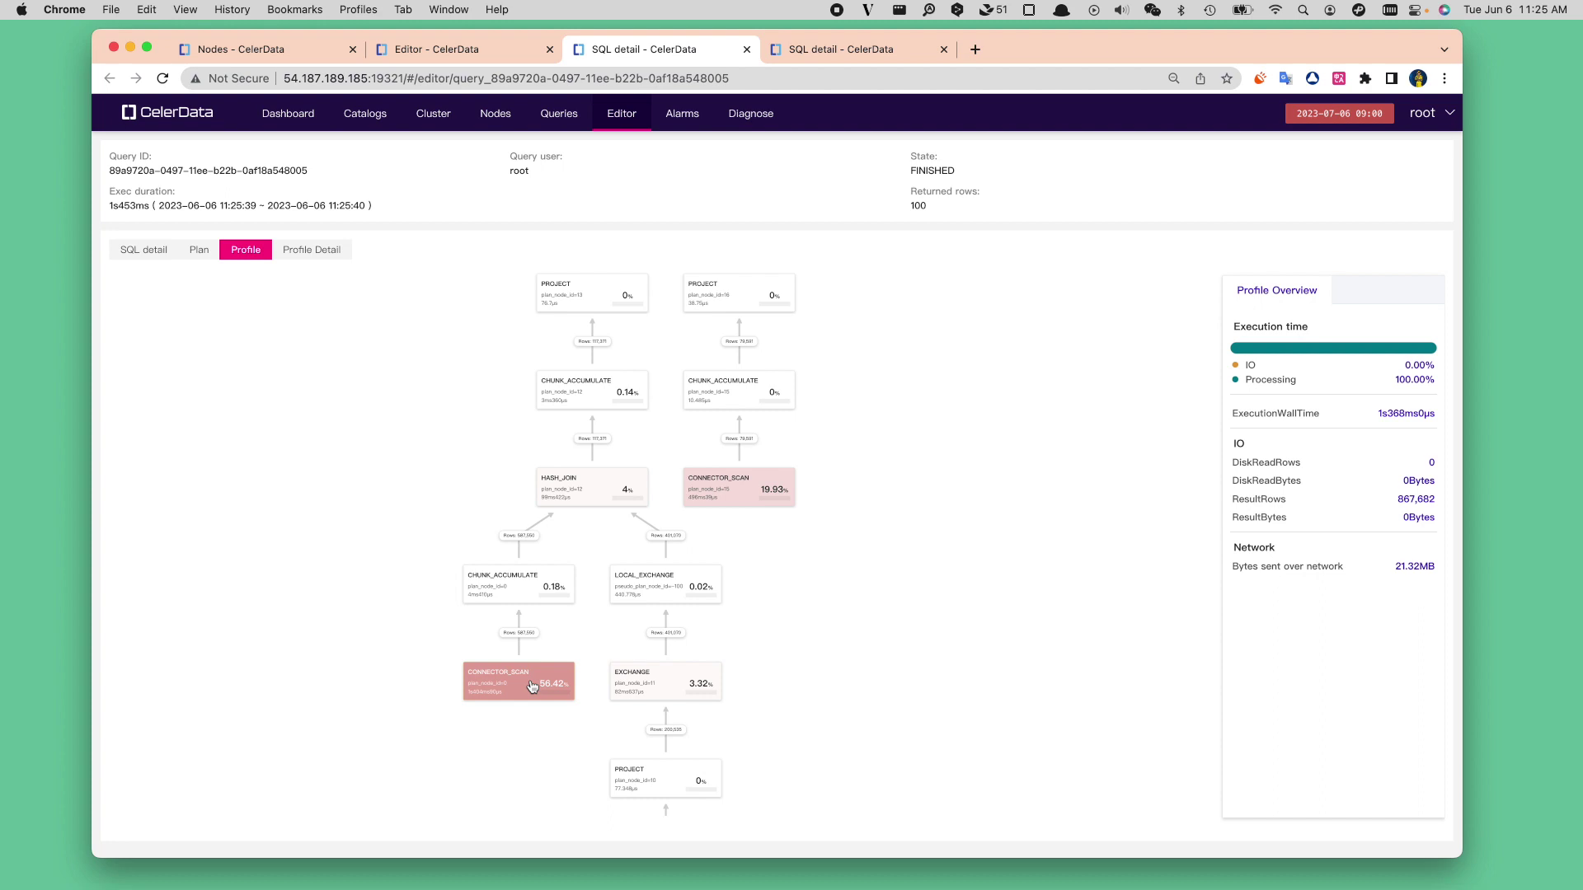
left_click(532, 686)
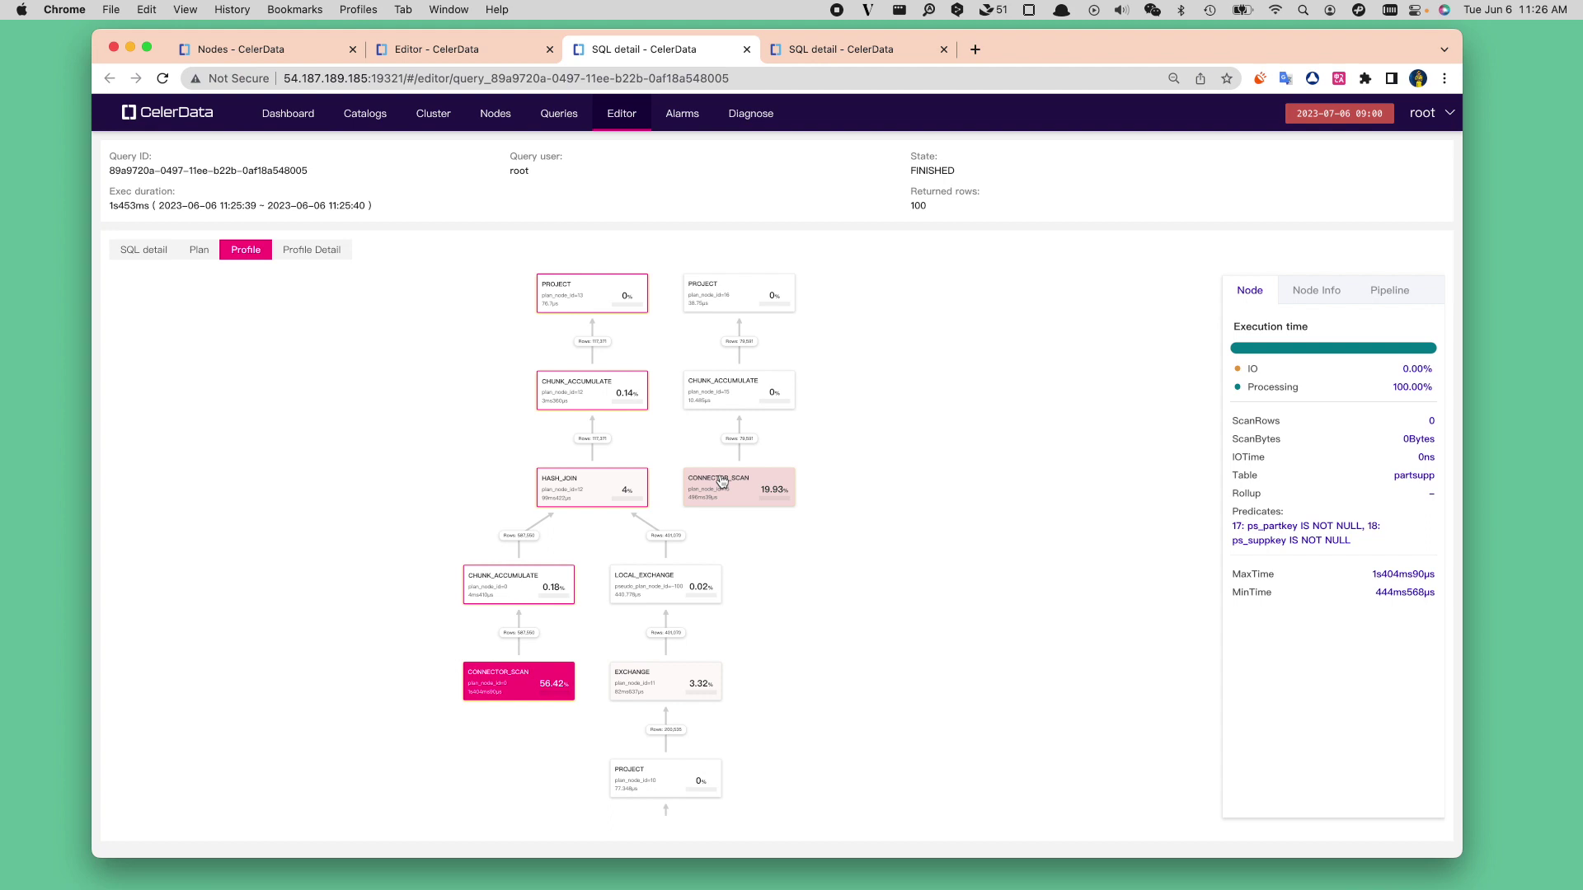
Step: Return to the query editor's create table script and choose default_catalog (Internal) and its tpch_100g_native database
left_click(453, 48)
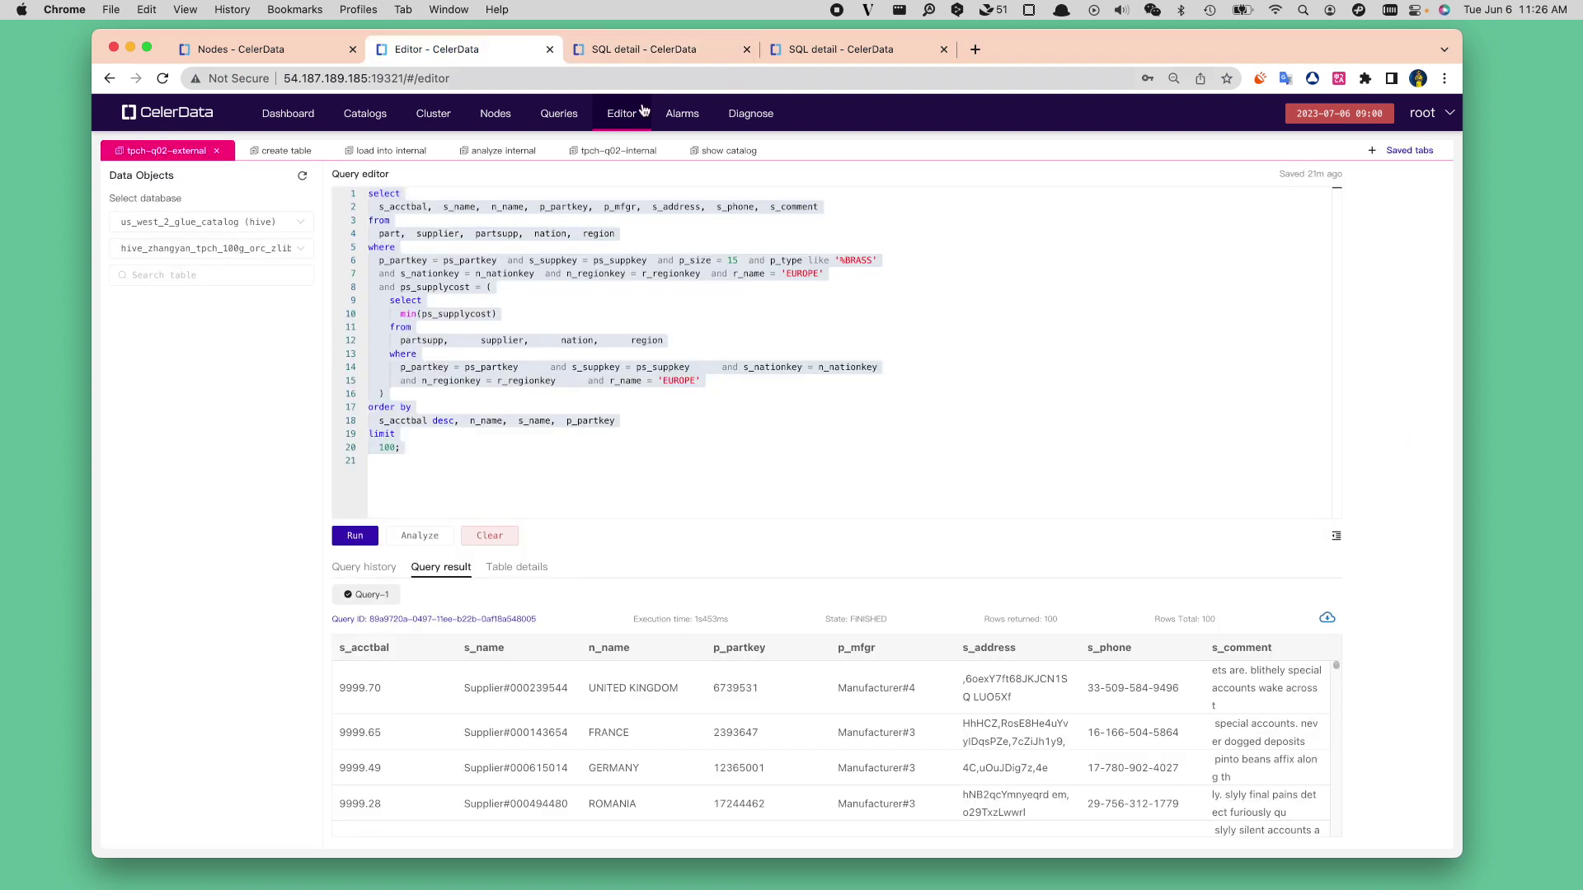
left_click(290, 152)
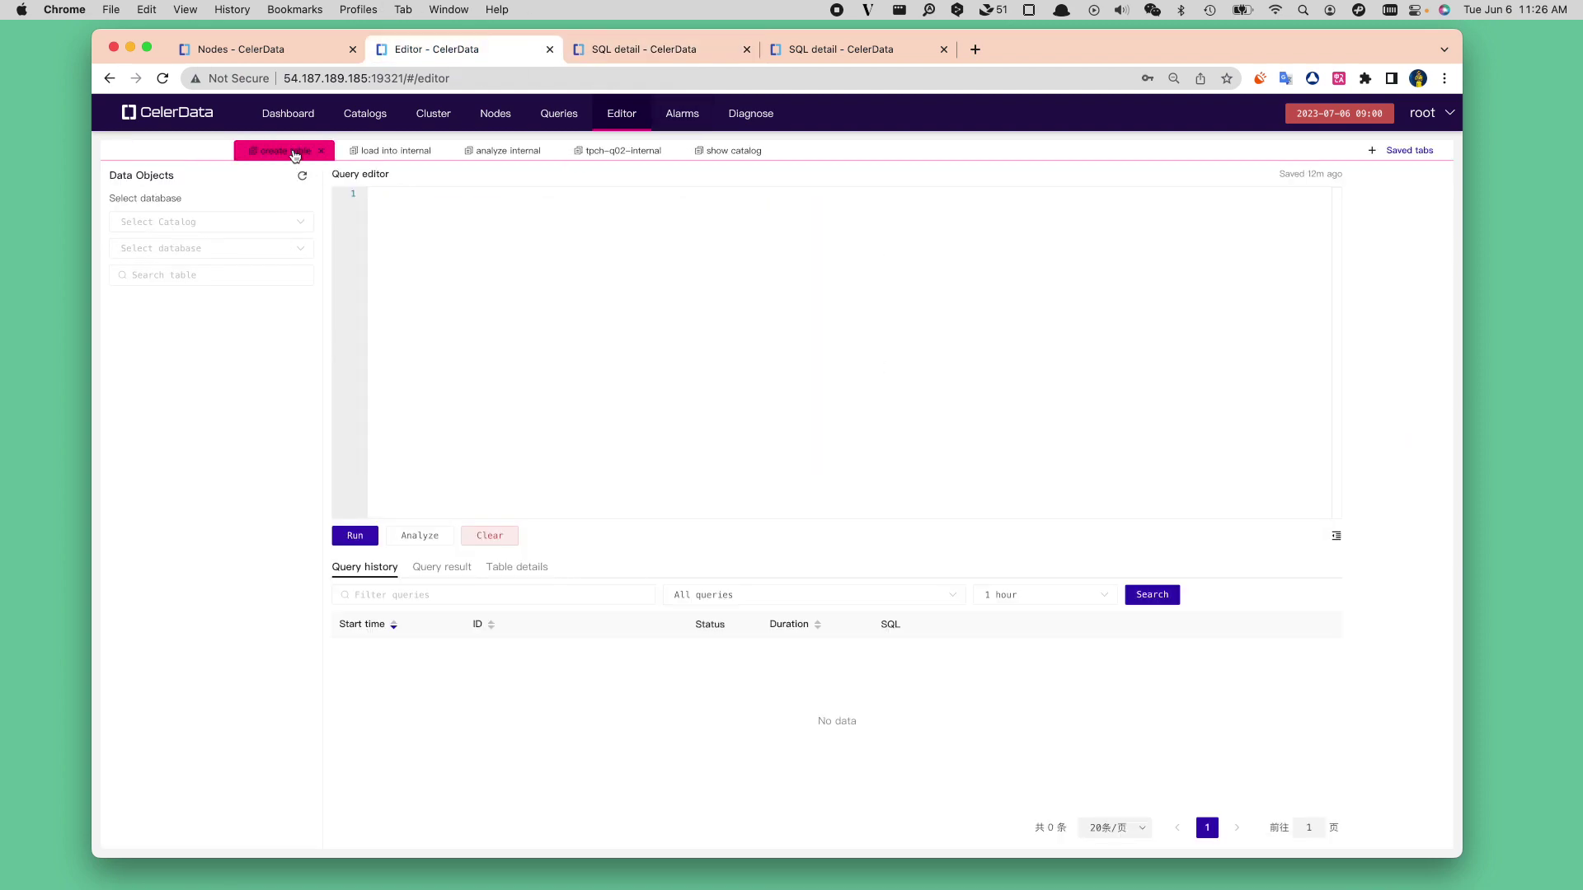
left_click(270, 226)
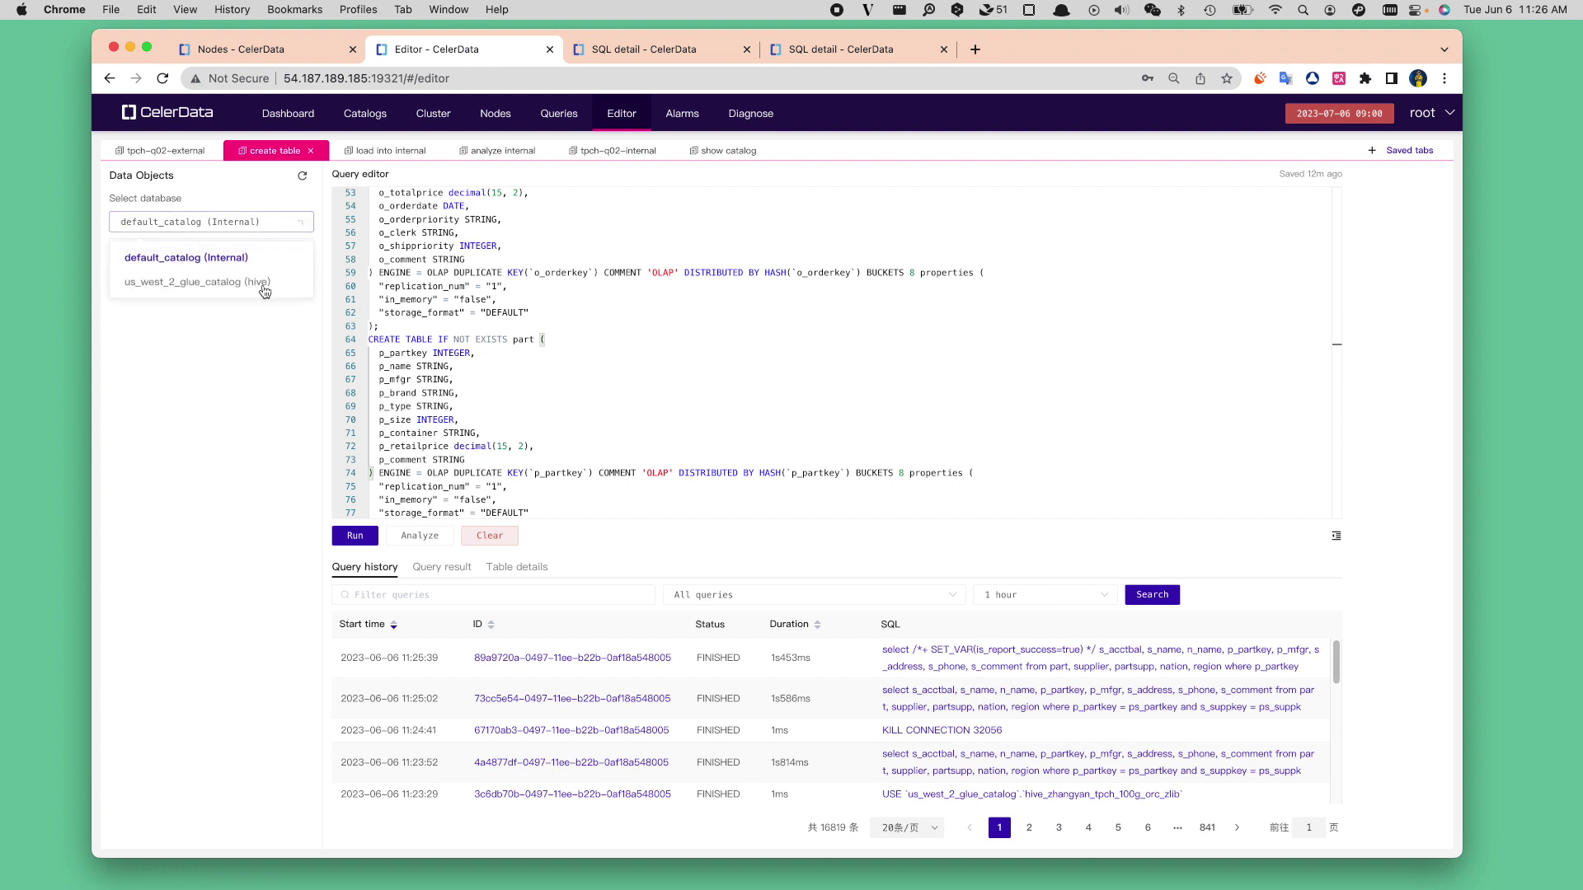
left_click(263, 258)
left_click(210, 248)
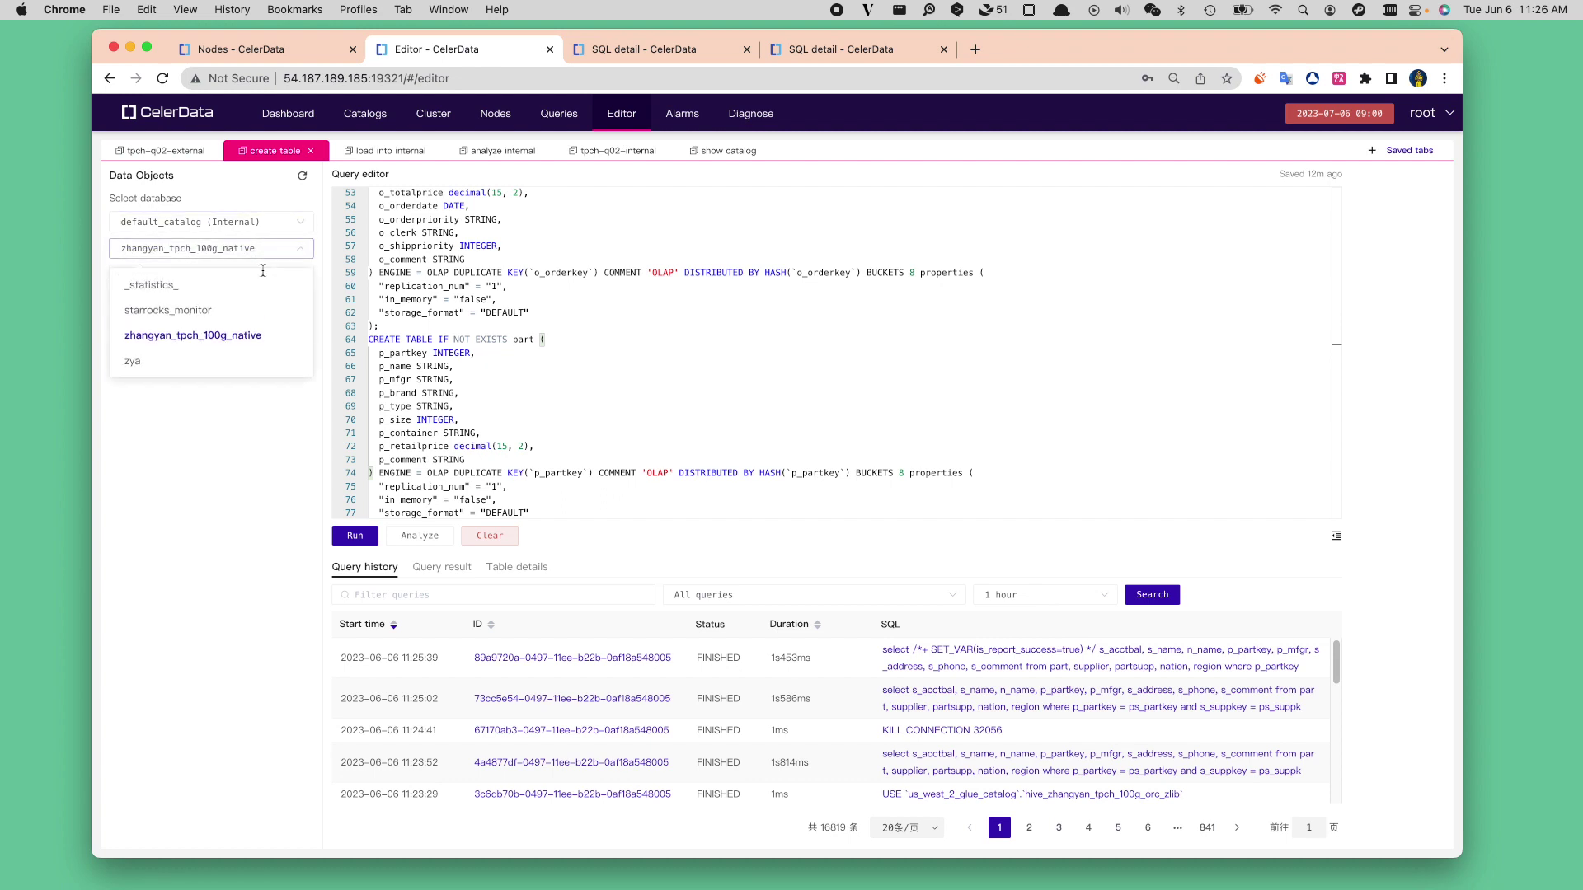
left_click(233, 334)
Step: Review the create table script from its beginning and the load into internal script's insert statements
scroll(495, 330, "up", 15)
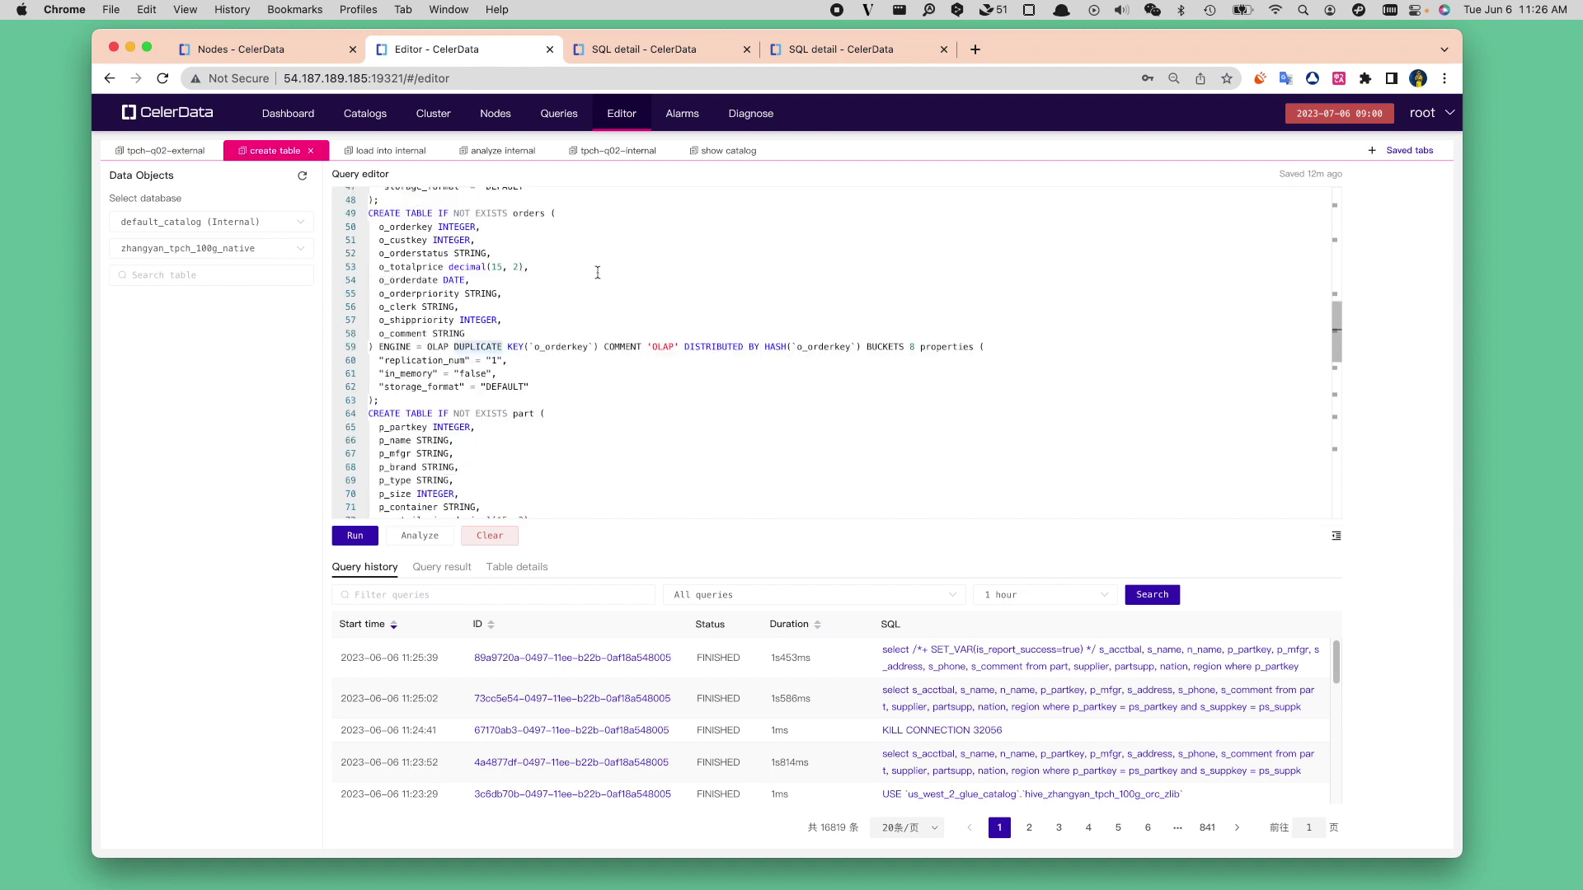
left_click(525, 286)
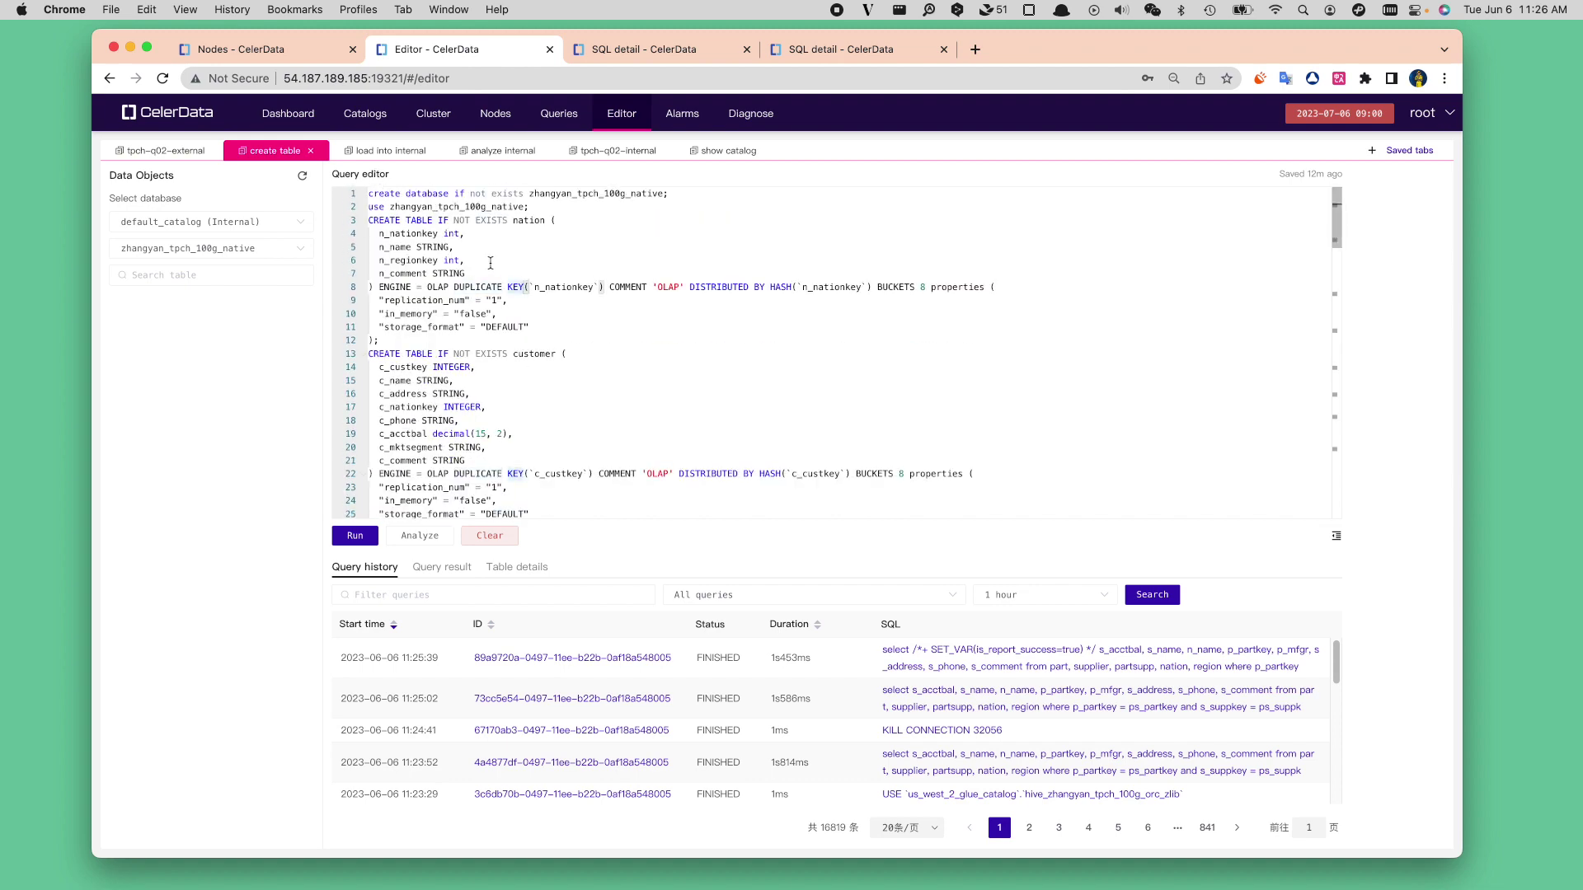
left_click(400, 151)
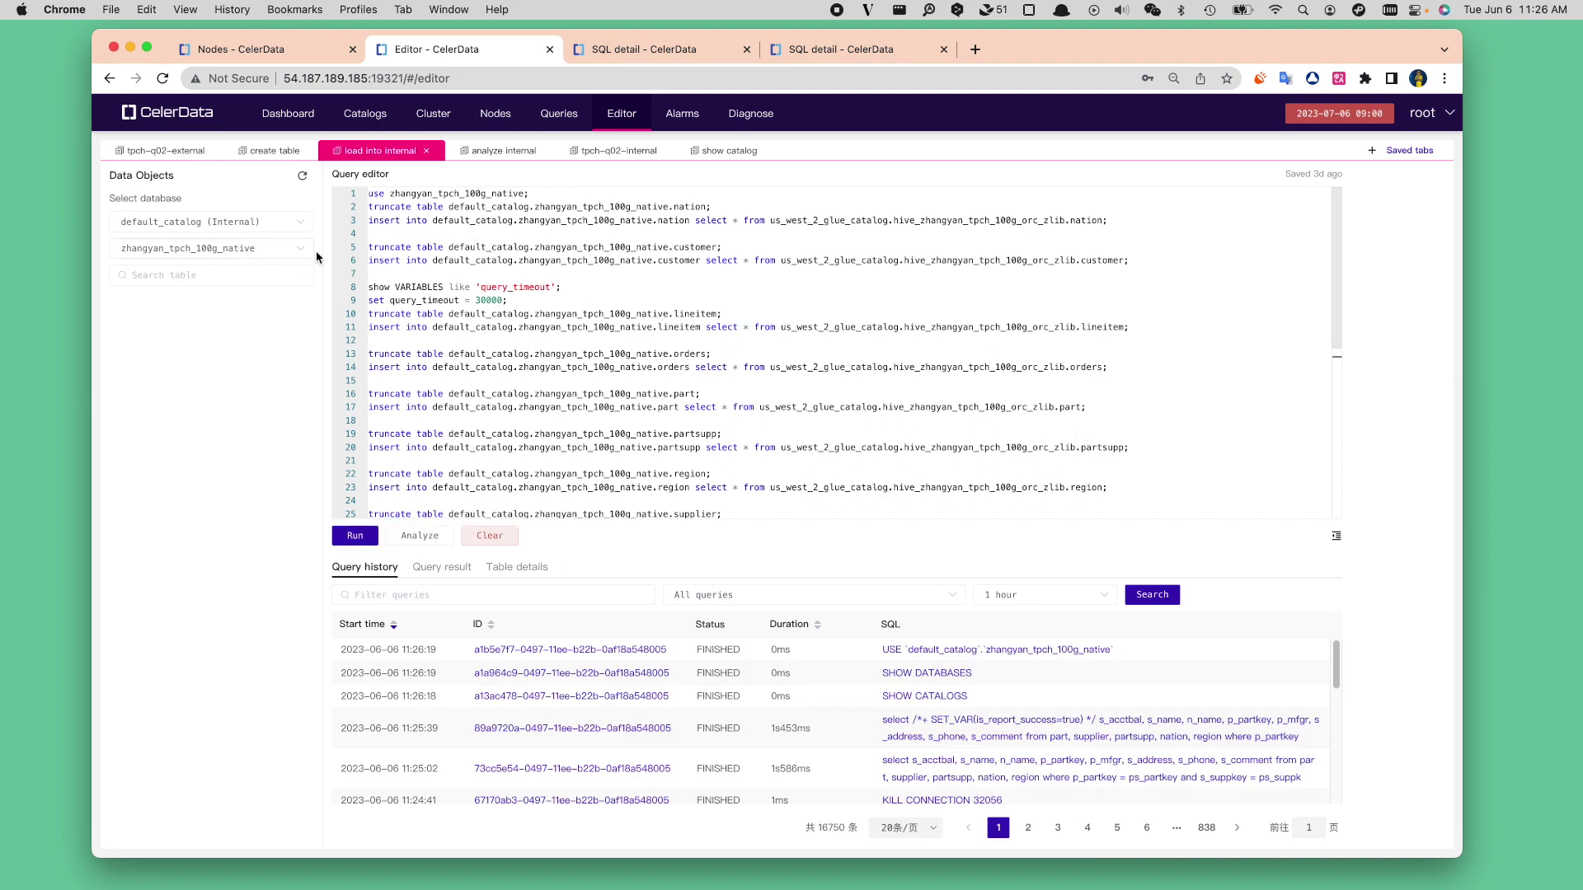
left_click(459, 260)
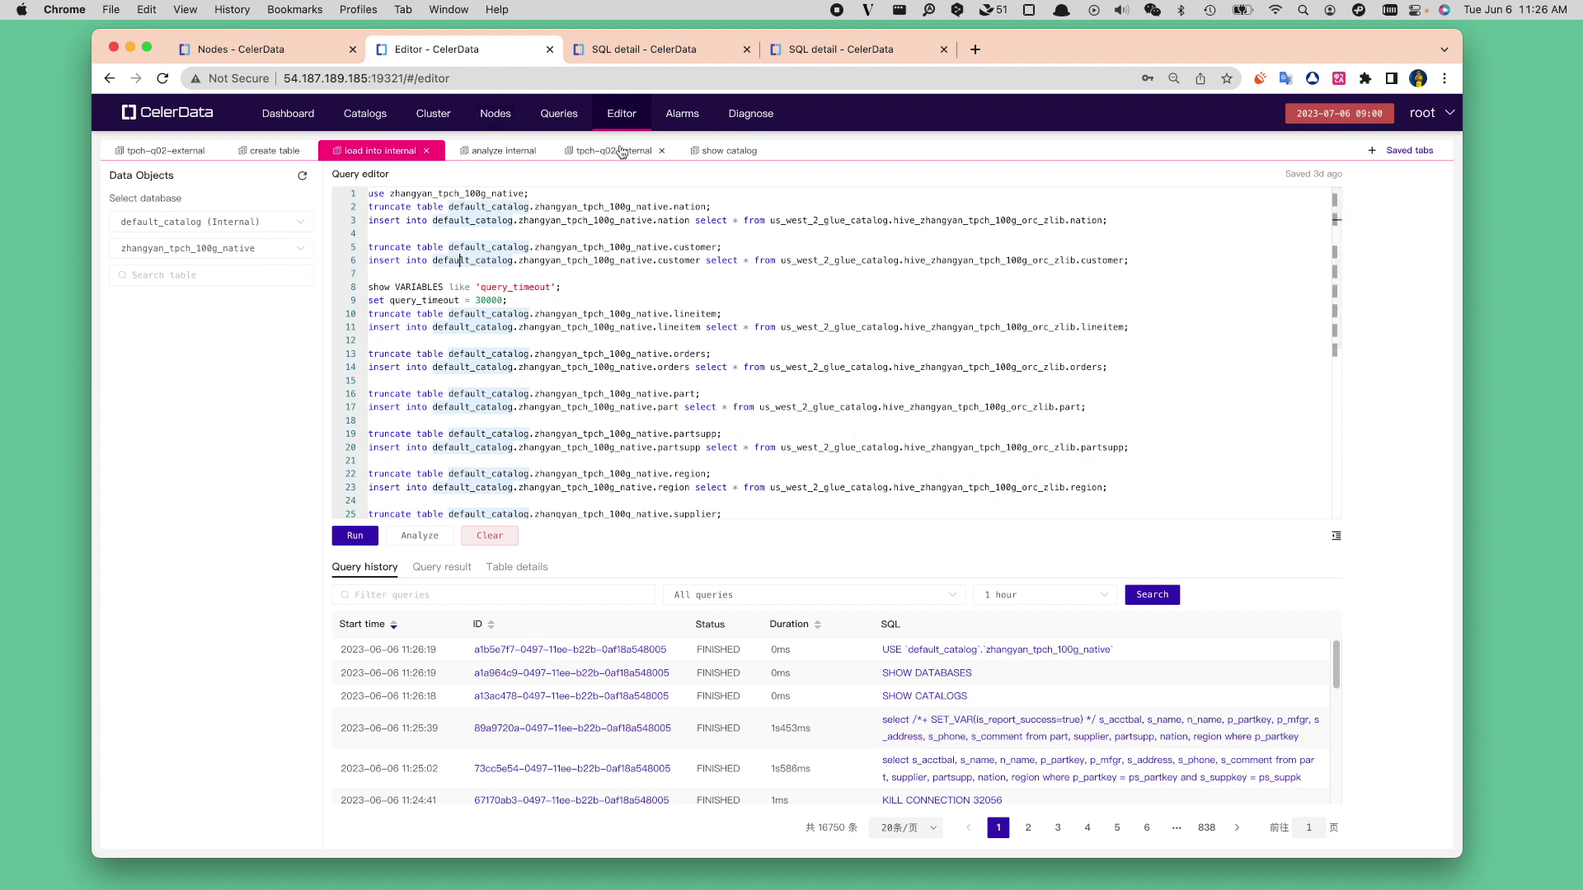
Step: Select the entire tpch-q02-internal SQL statement, run it and clear the selection
left_click(618, 151)
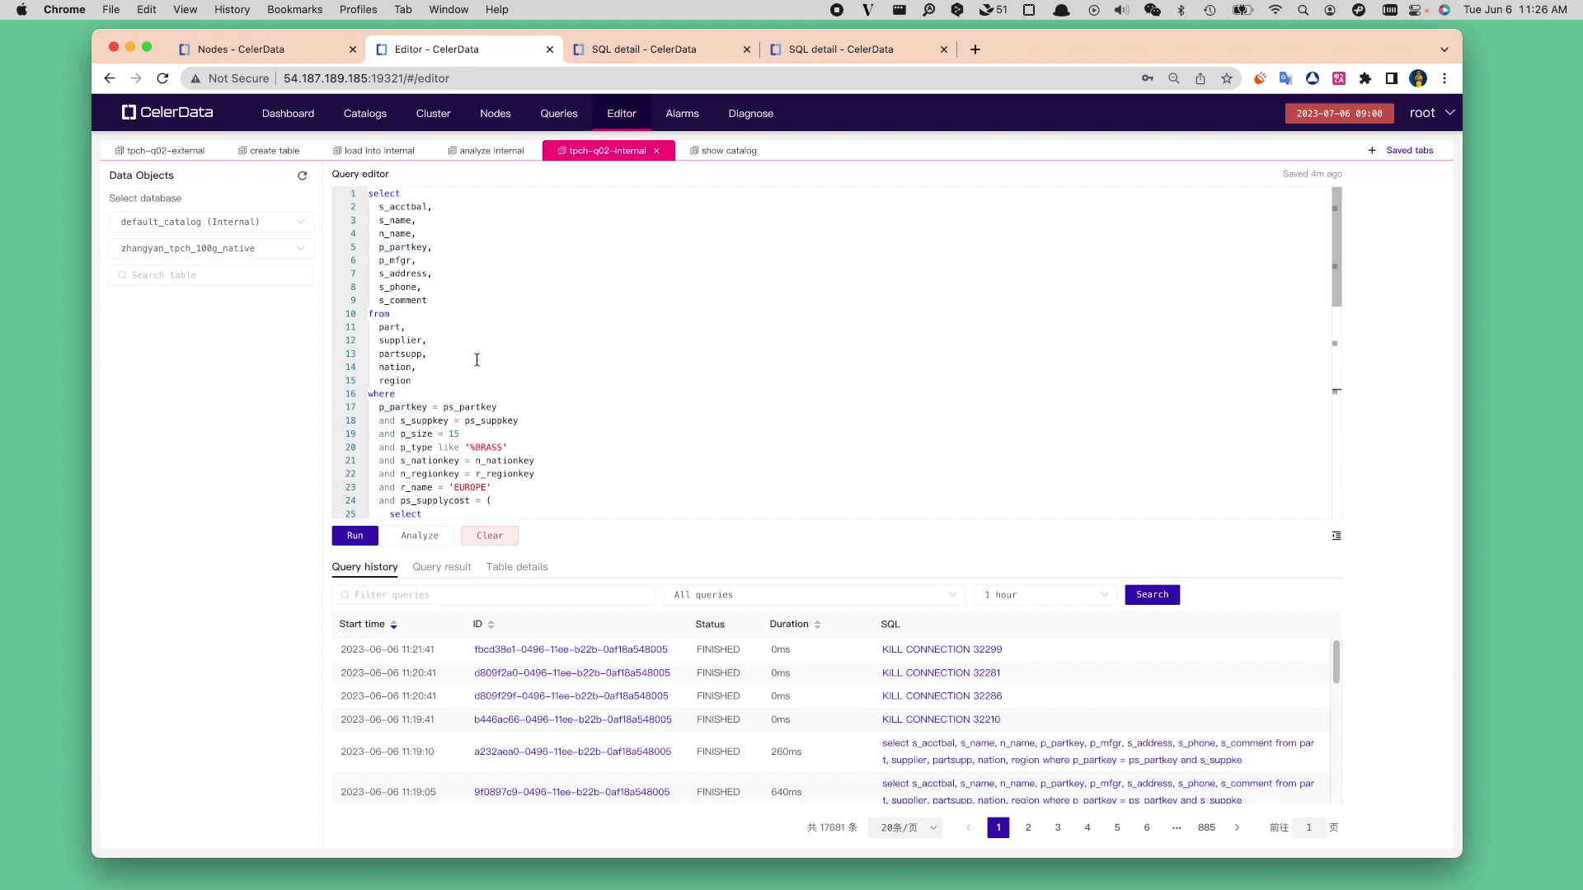
scroll(466, 388, "down", 10)
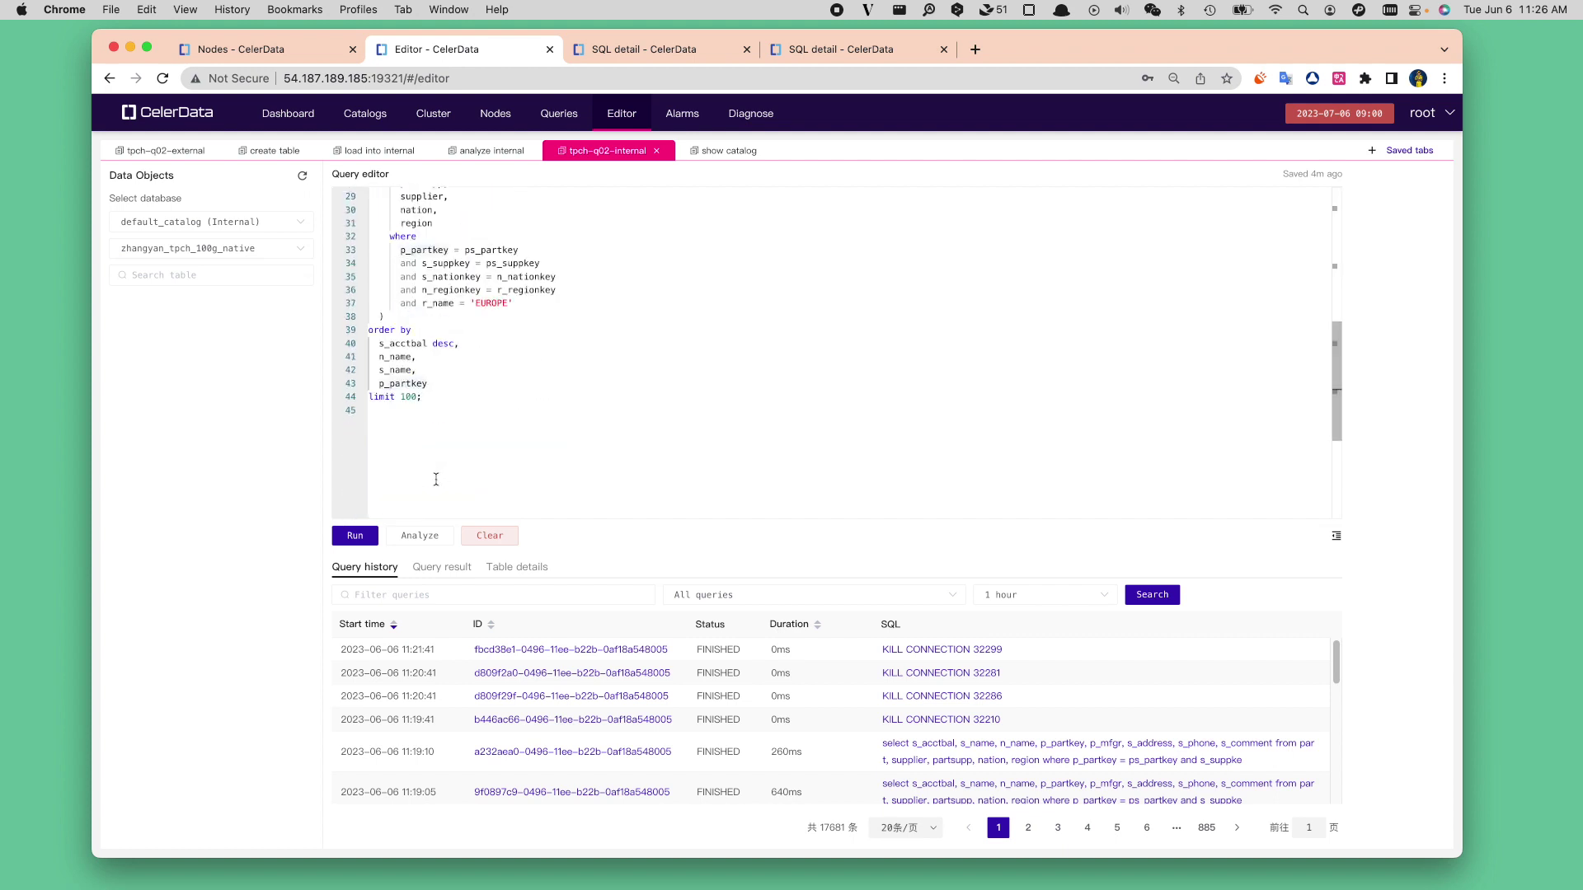
left_click_drag(434, 416, 363, 137)
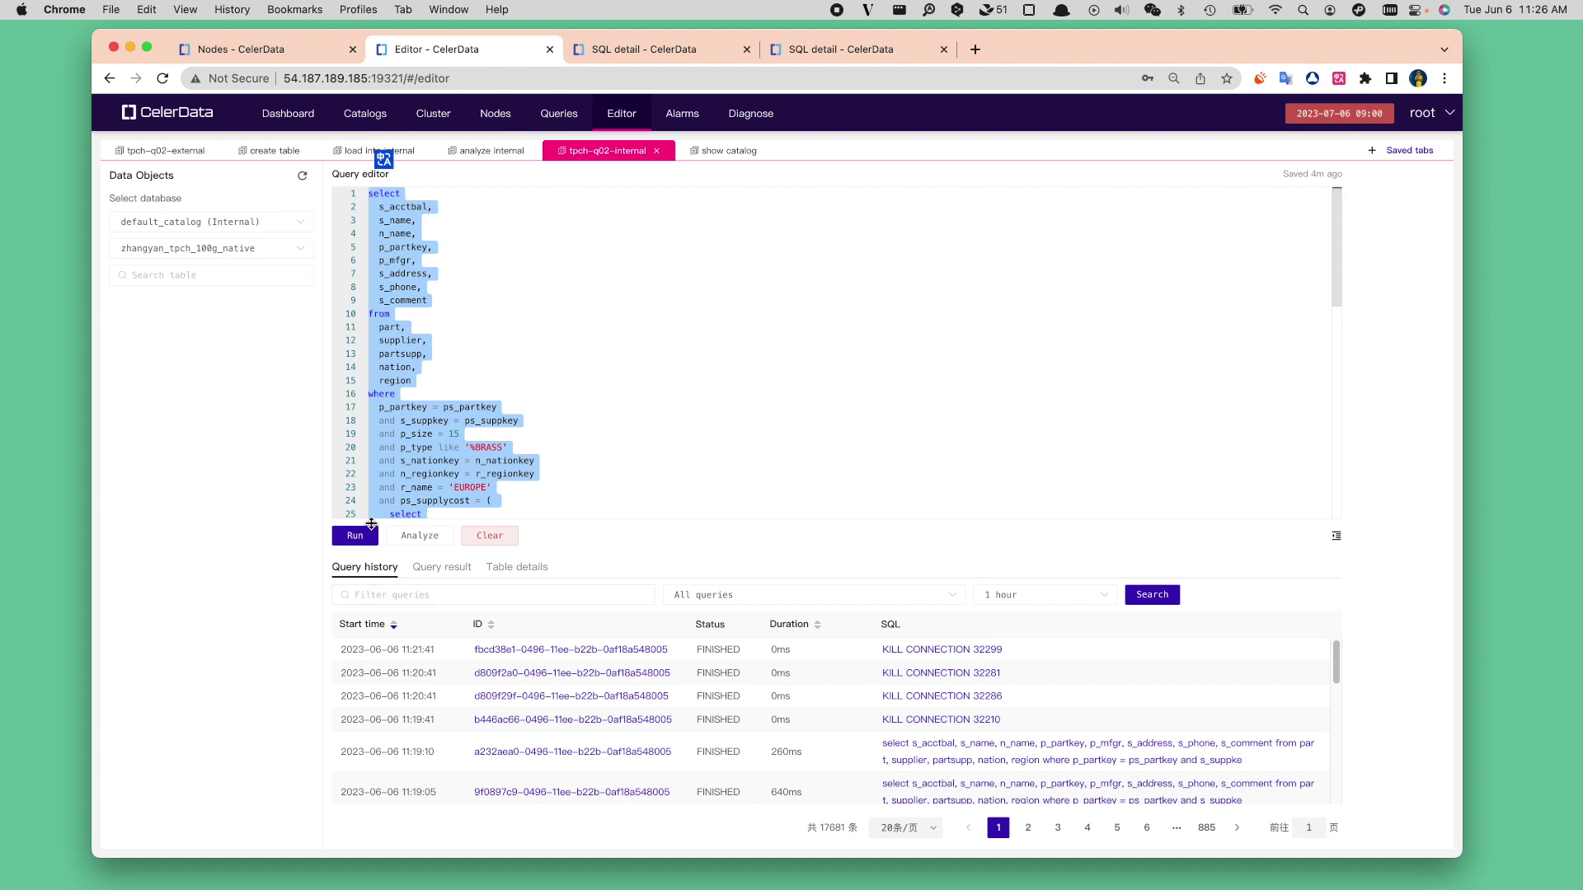
left_click(363, 534)
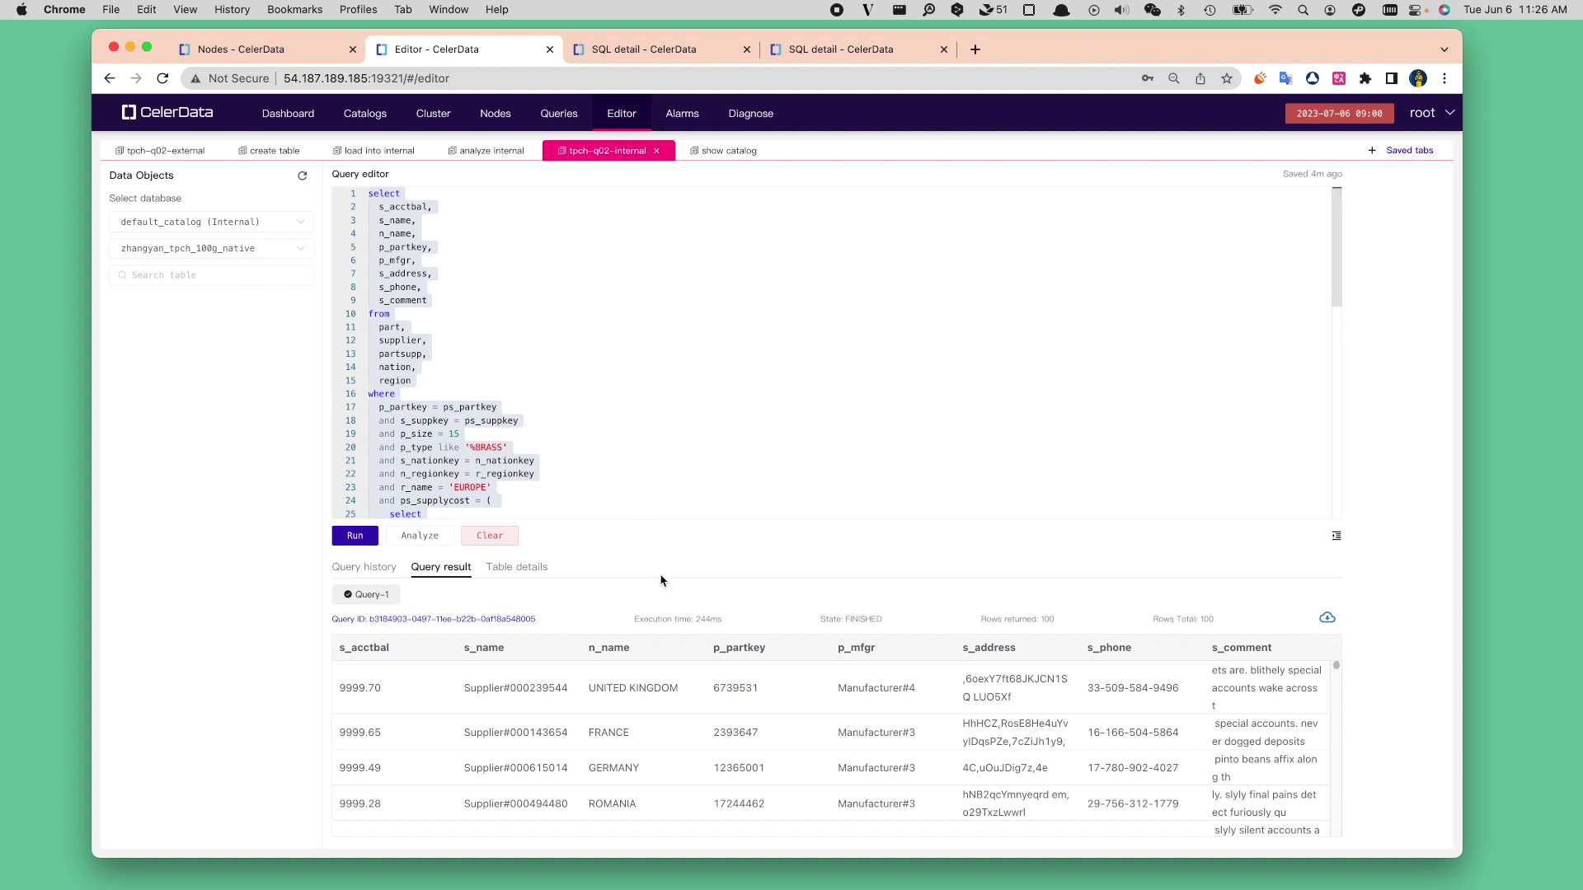
left_click(689, 412)
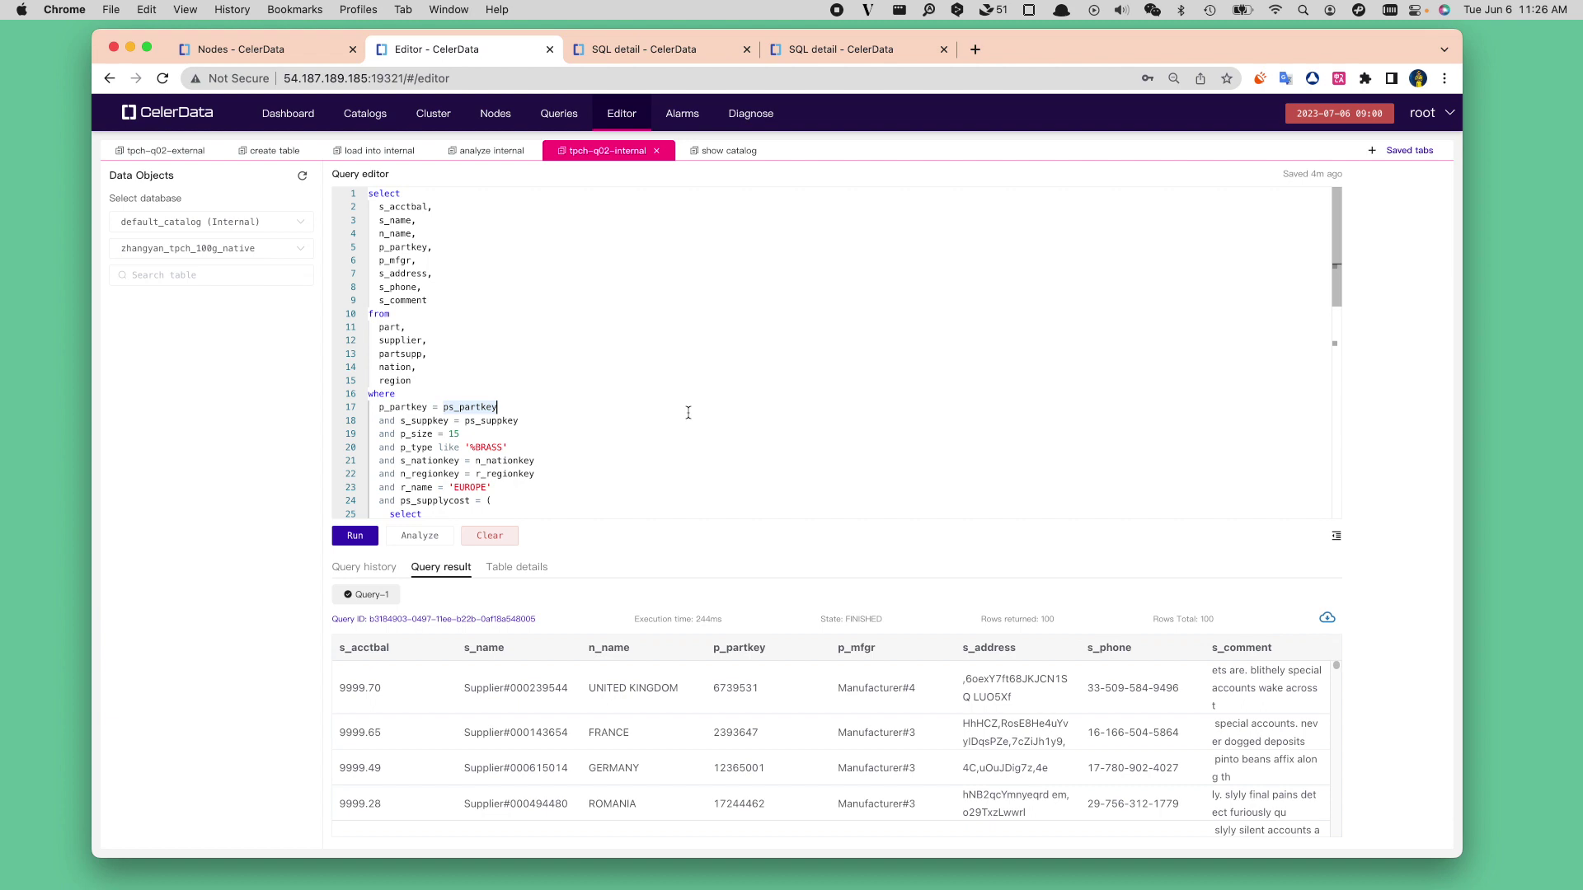
Step: Look through the cluster's list of all queries and its slow queries
left_click(562, 122)
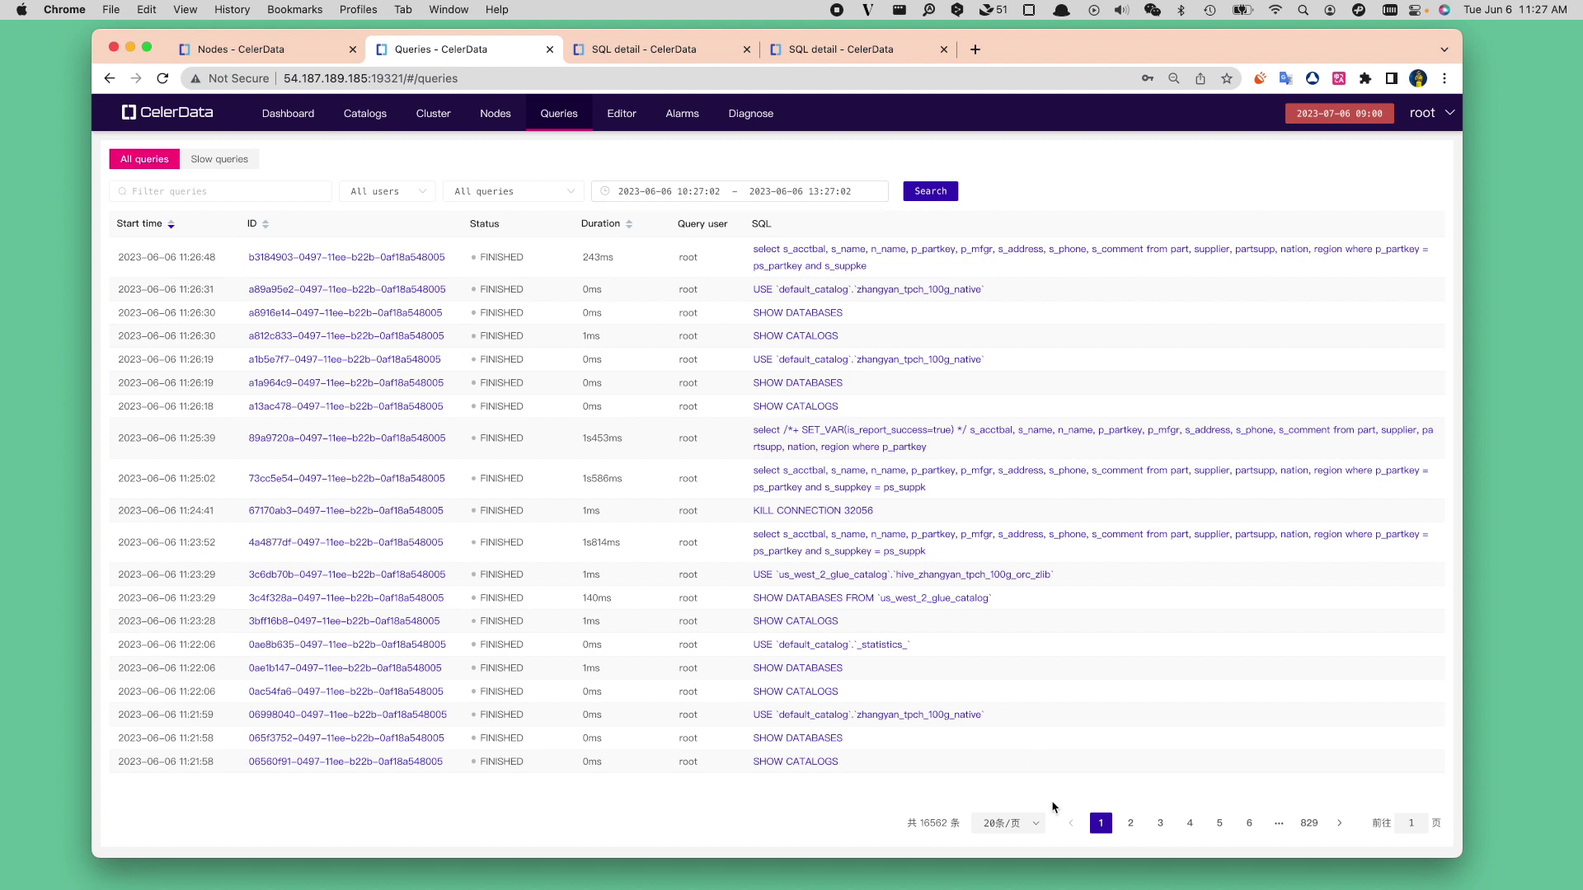
left_click(229, 167)
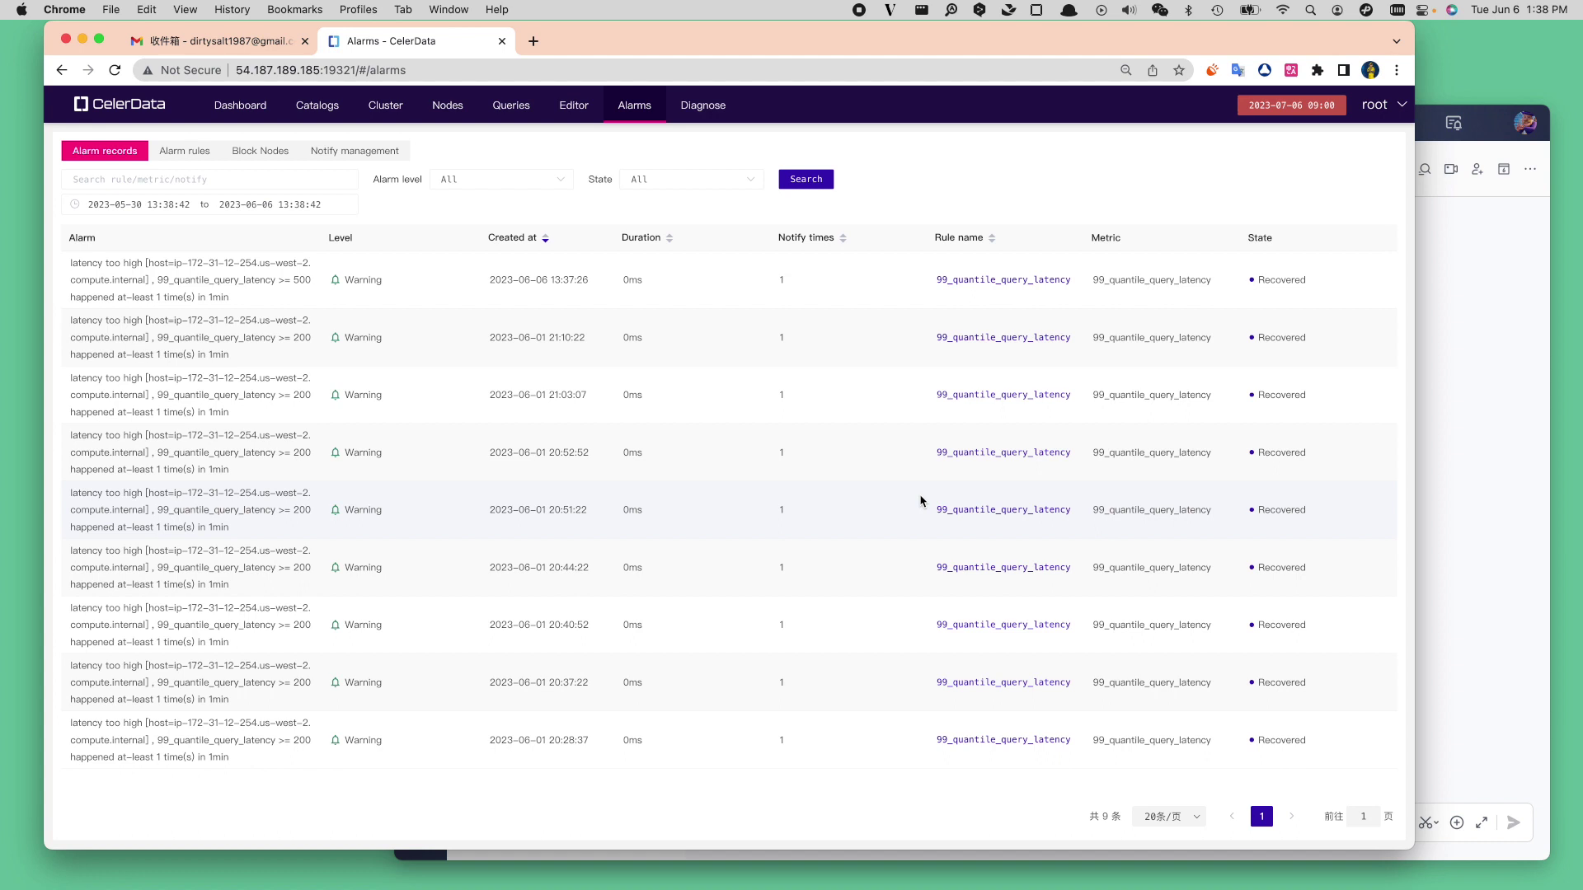
Step: Review the alarm notification e-mail recipients, the Email SMTP settings and the FeiShu robot webhook
left_click(379, 158)
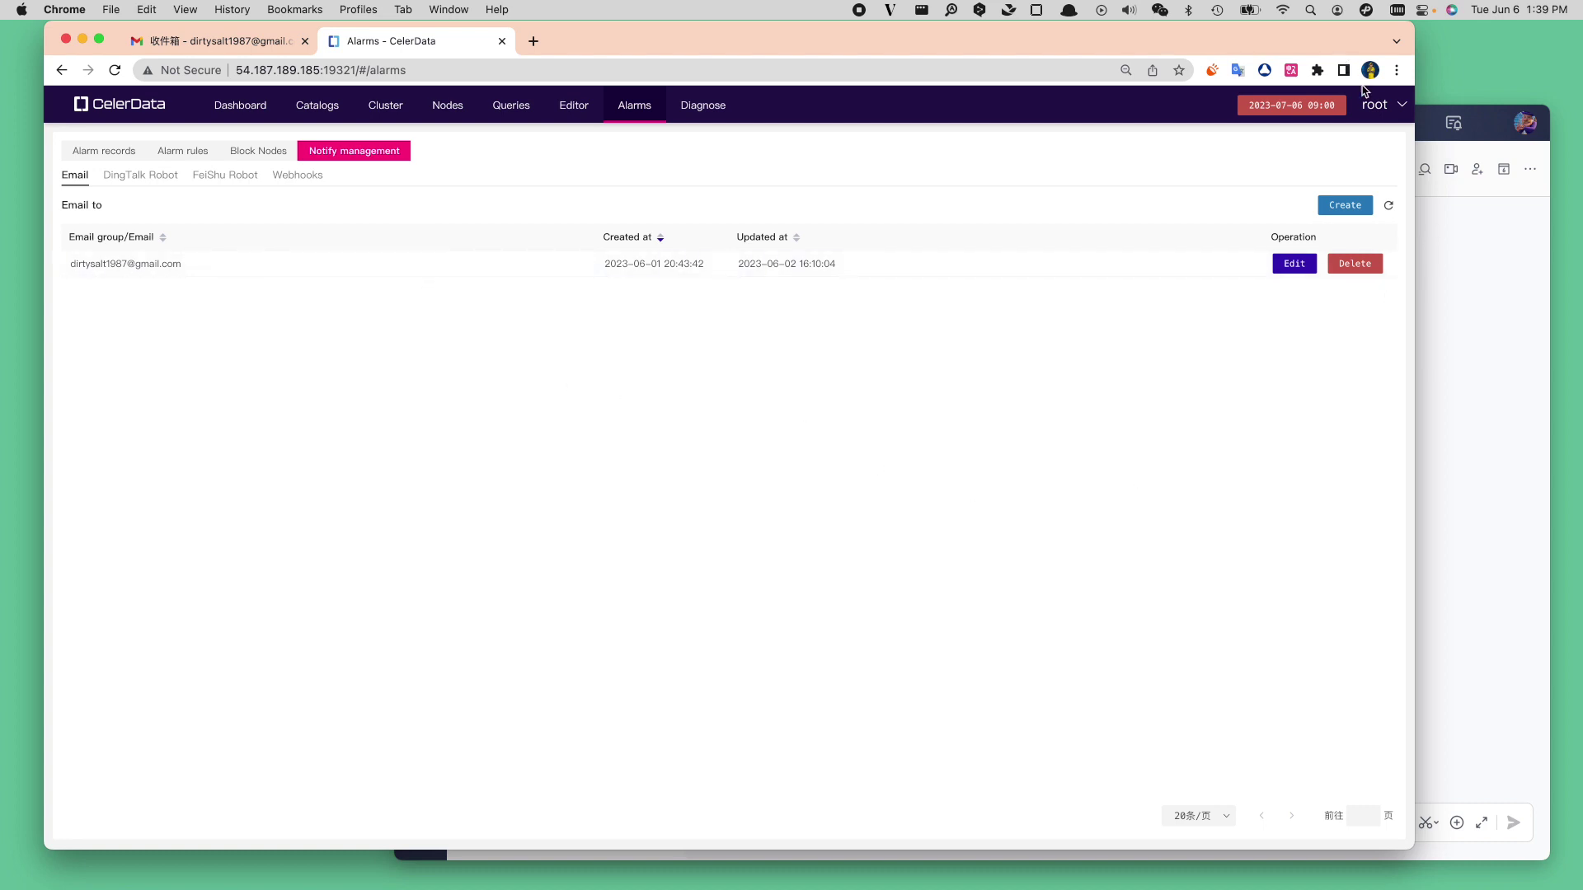
mouse_move(1372, 109)
left_click(1343, 218)
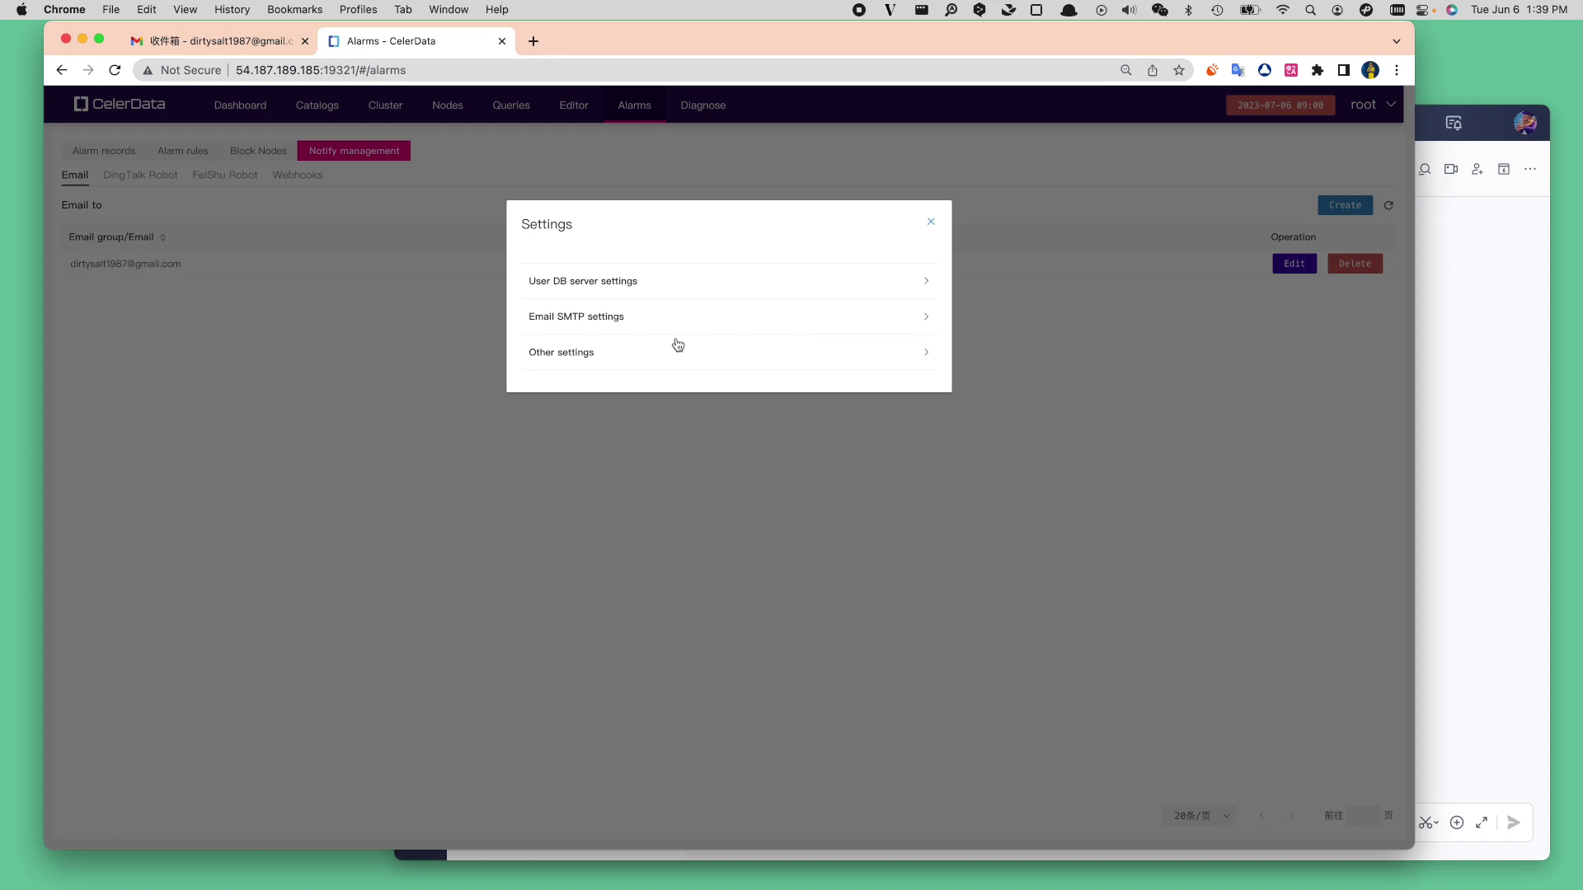
left_click(666, 328)
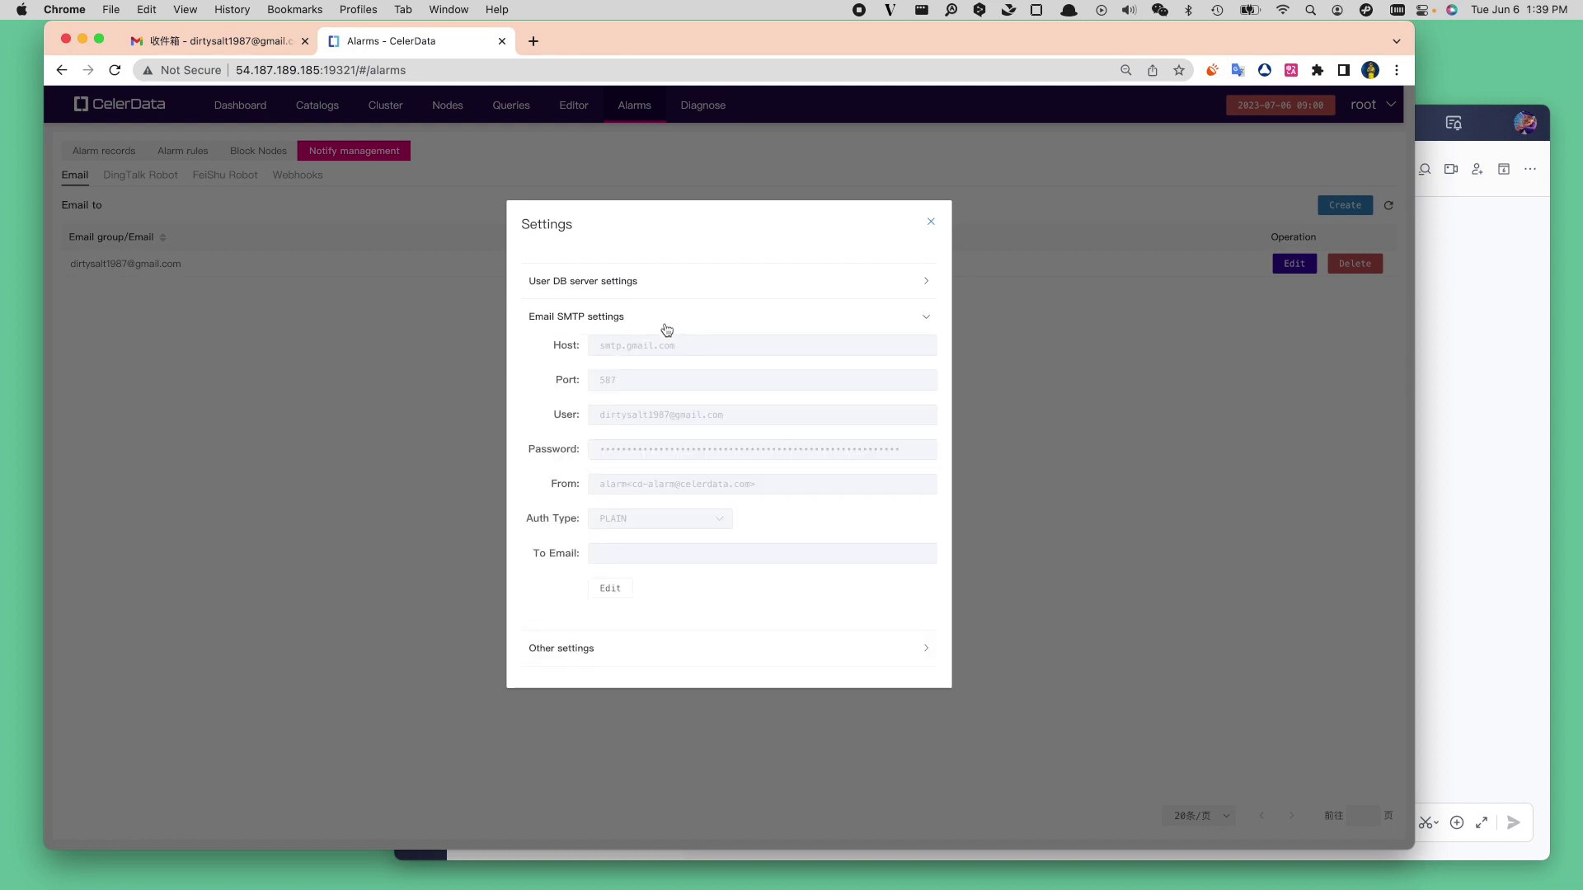
left_click(931, 222)
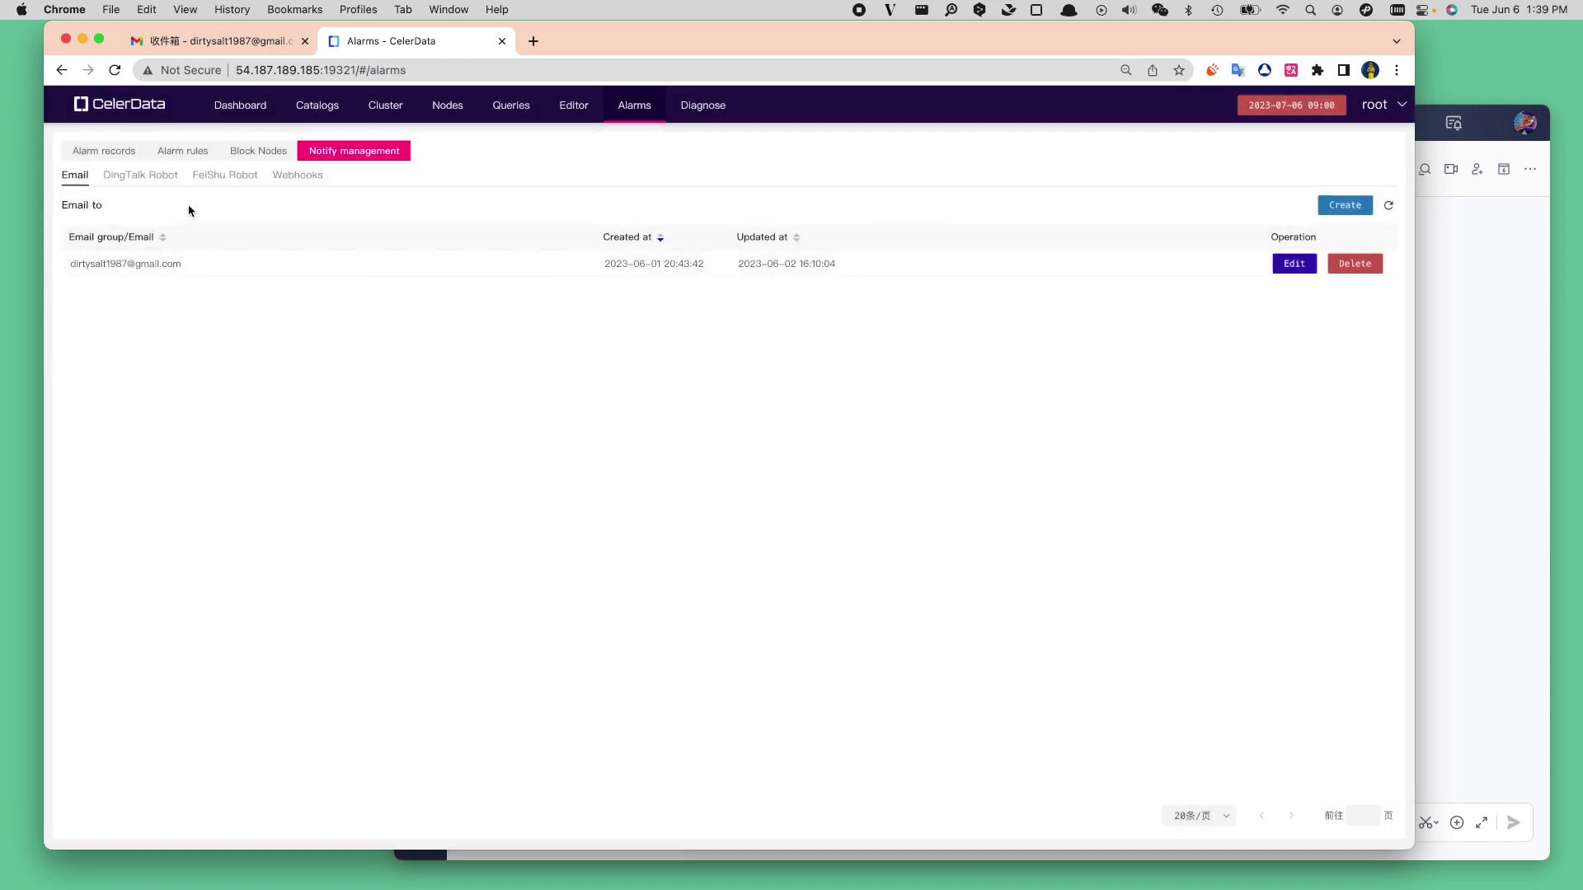
left_click(210, 179)
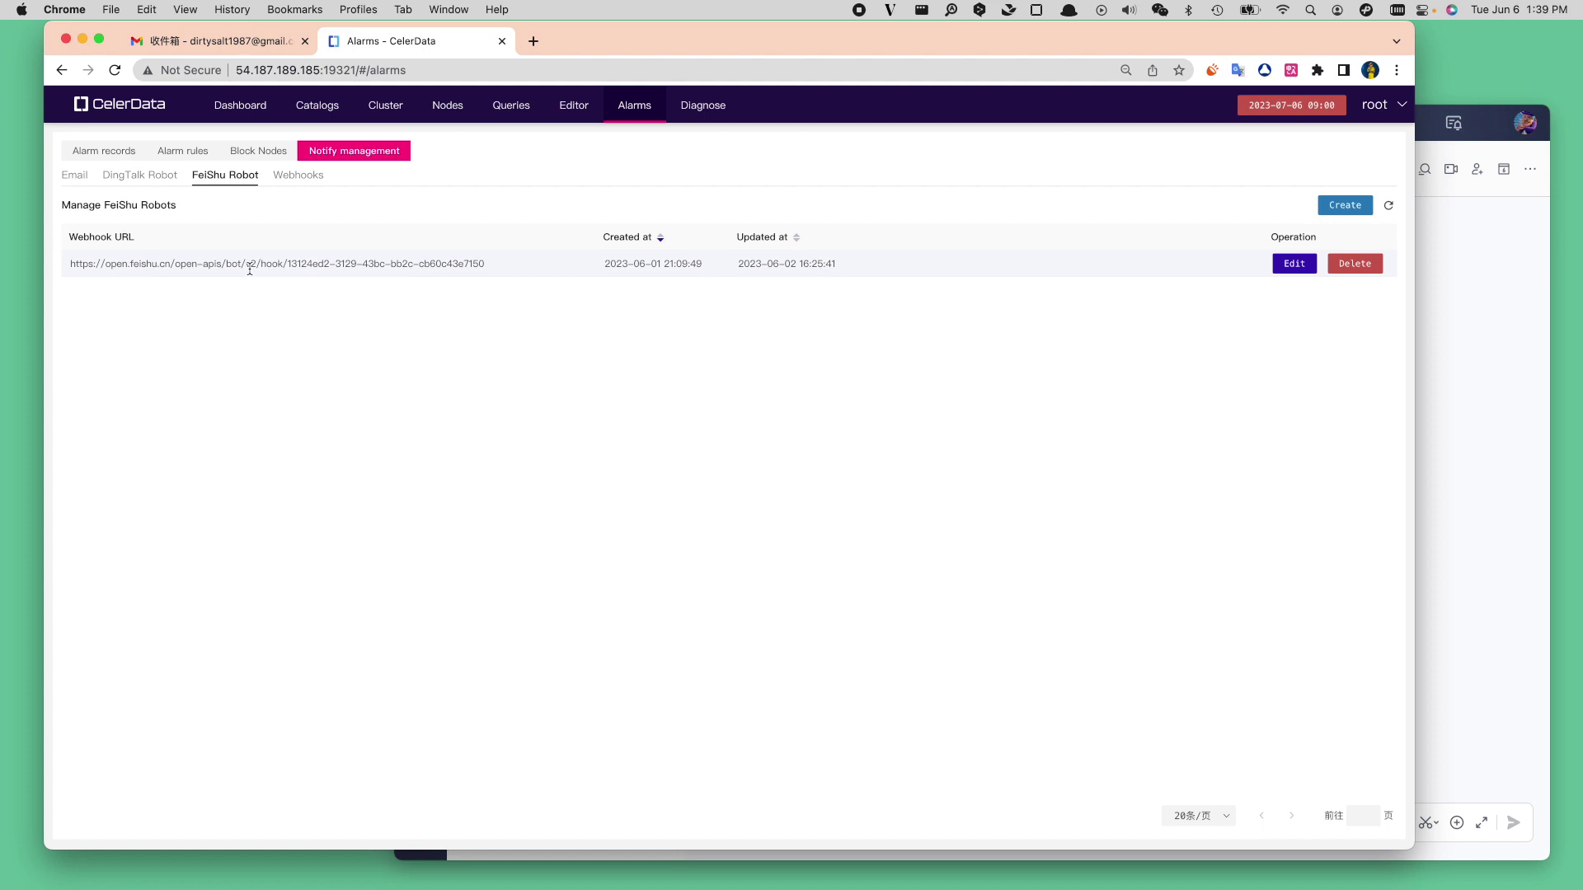
Step: Examine the configuration of the "latency too high" alarm rule and leave it without saving
left_click(183, 151)
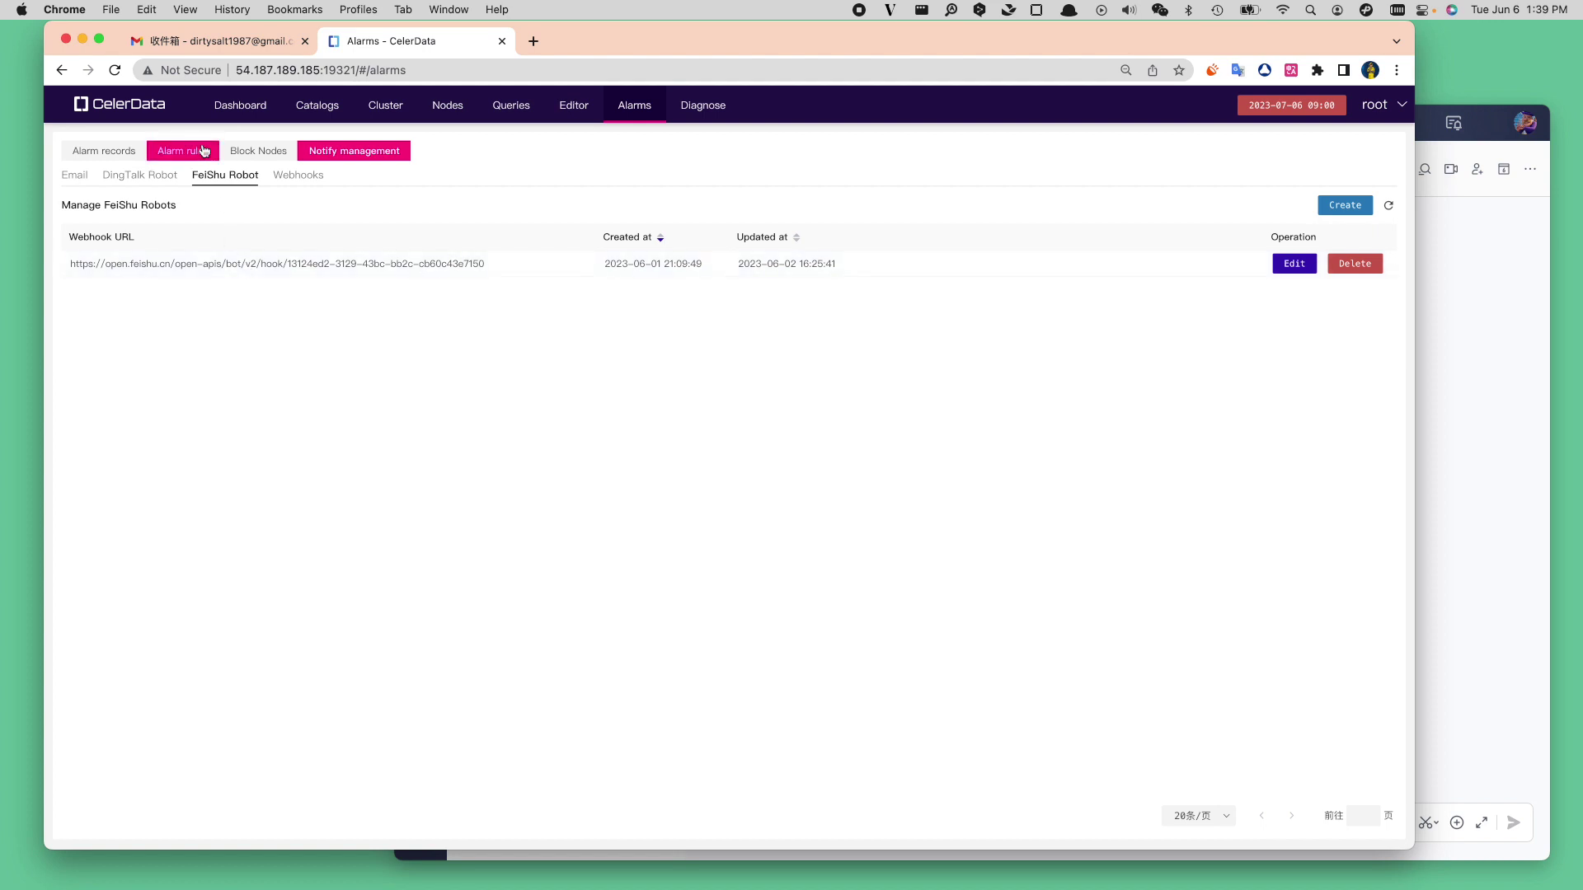
left_click(1287, 245)
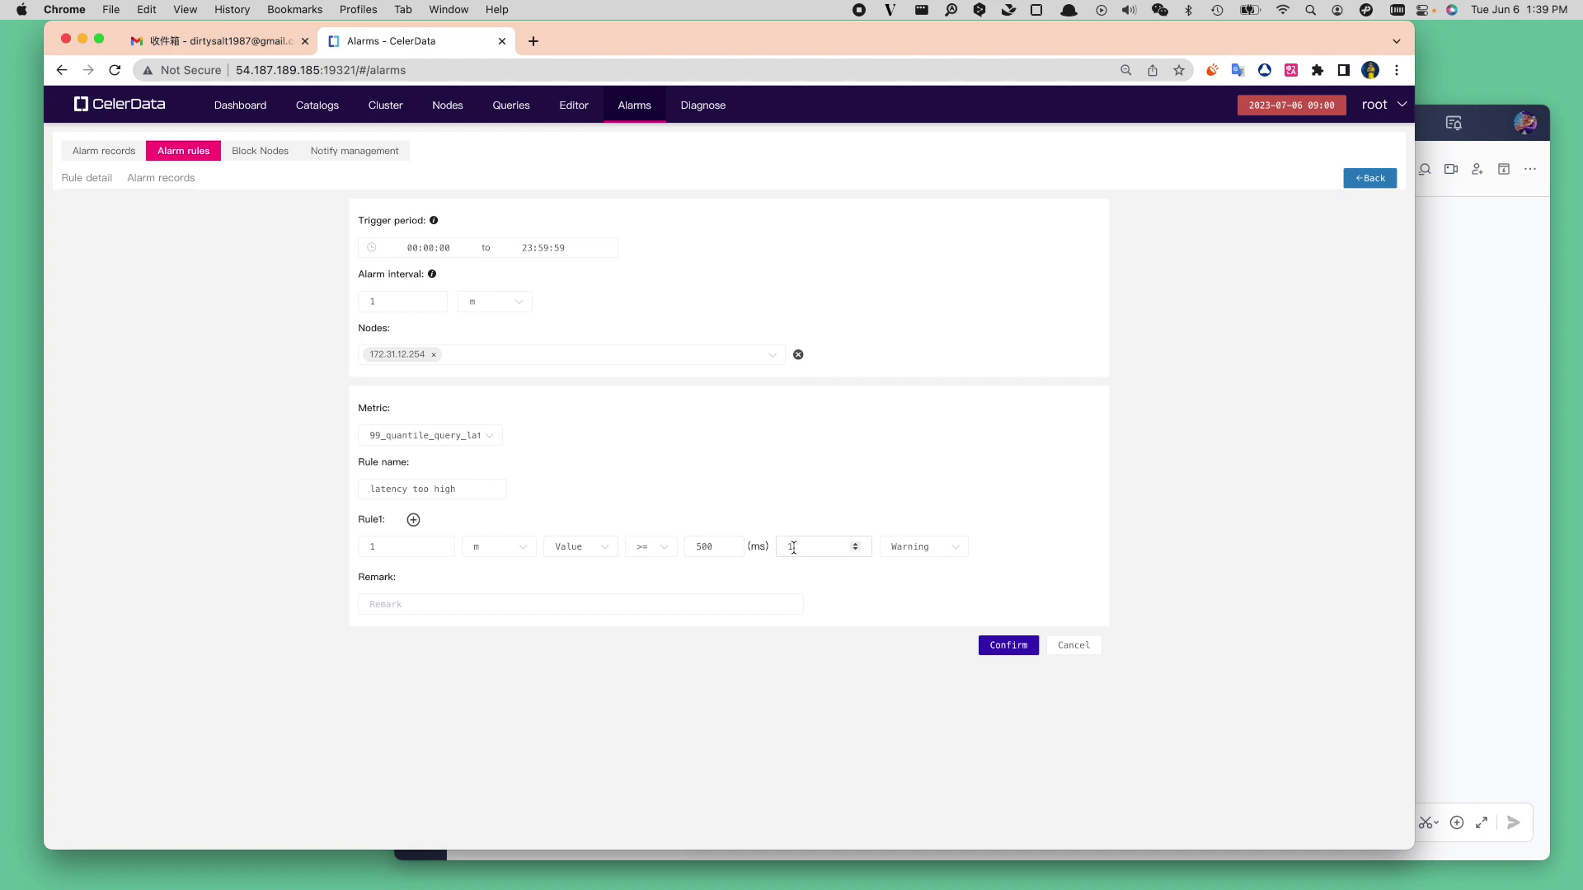
left_click(1073, 646)
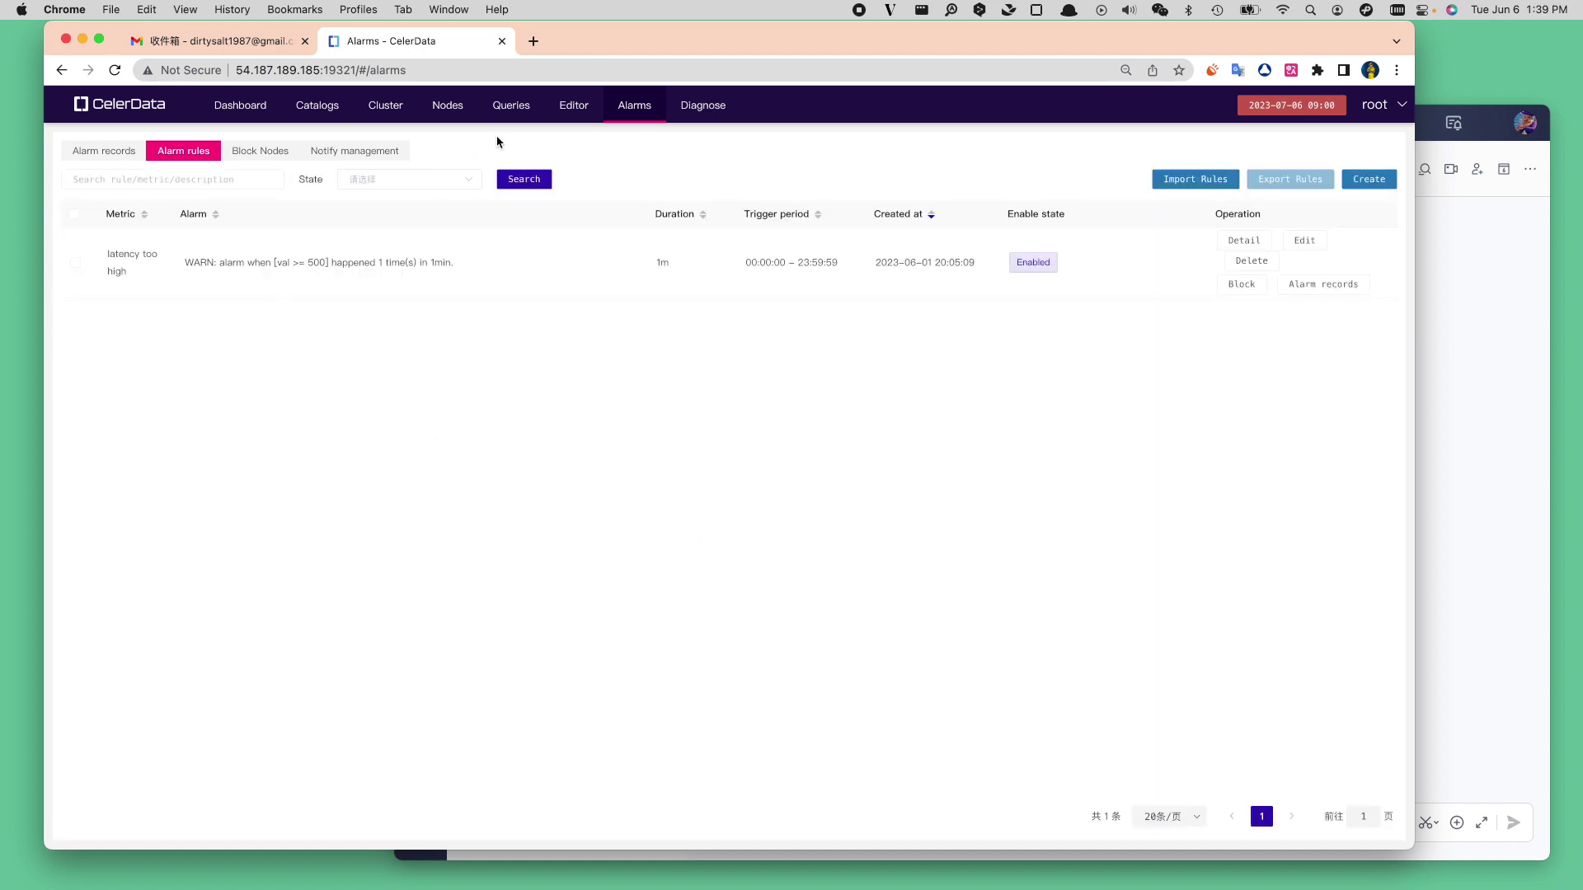
Step: Return to the query editor and run the whole tpch-q02-external statement to trigger the latency alarm
left_click(568, 105)
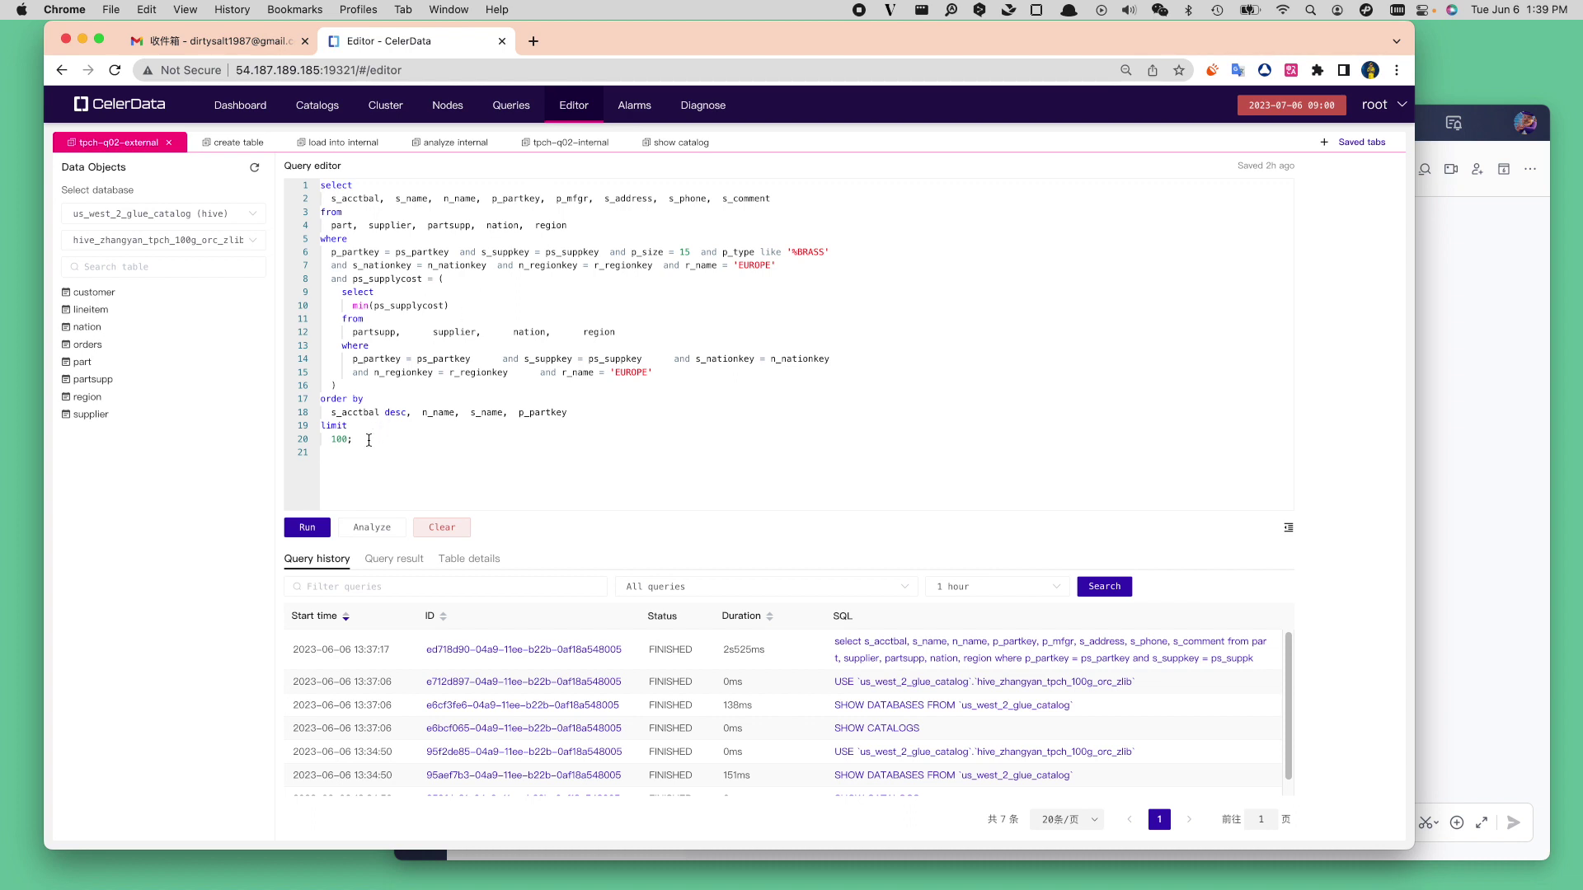
left_click_drag(369, 440, 288, 185)
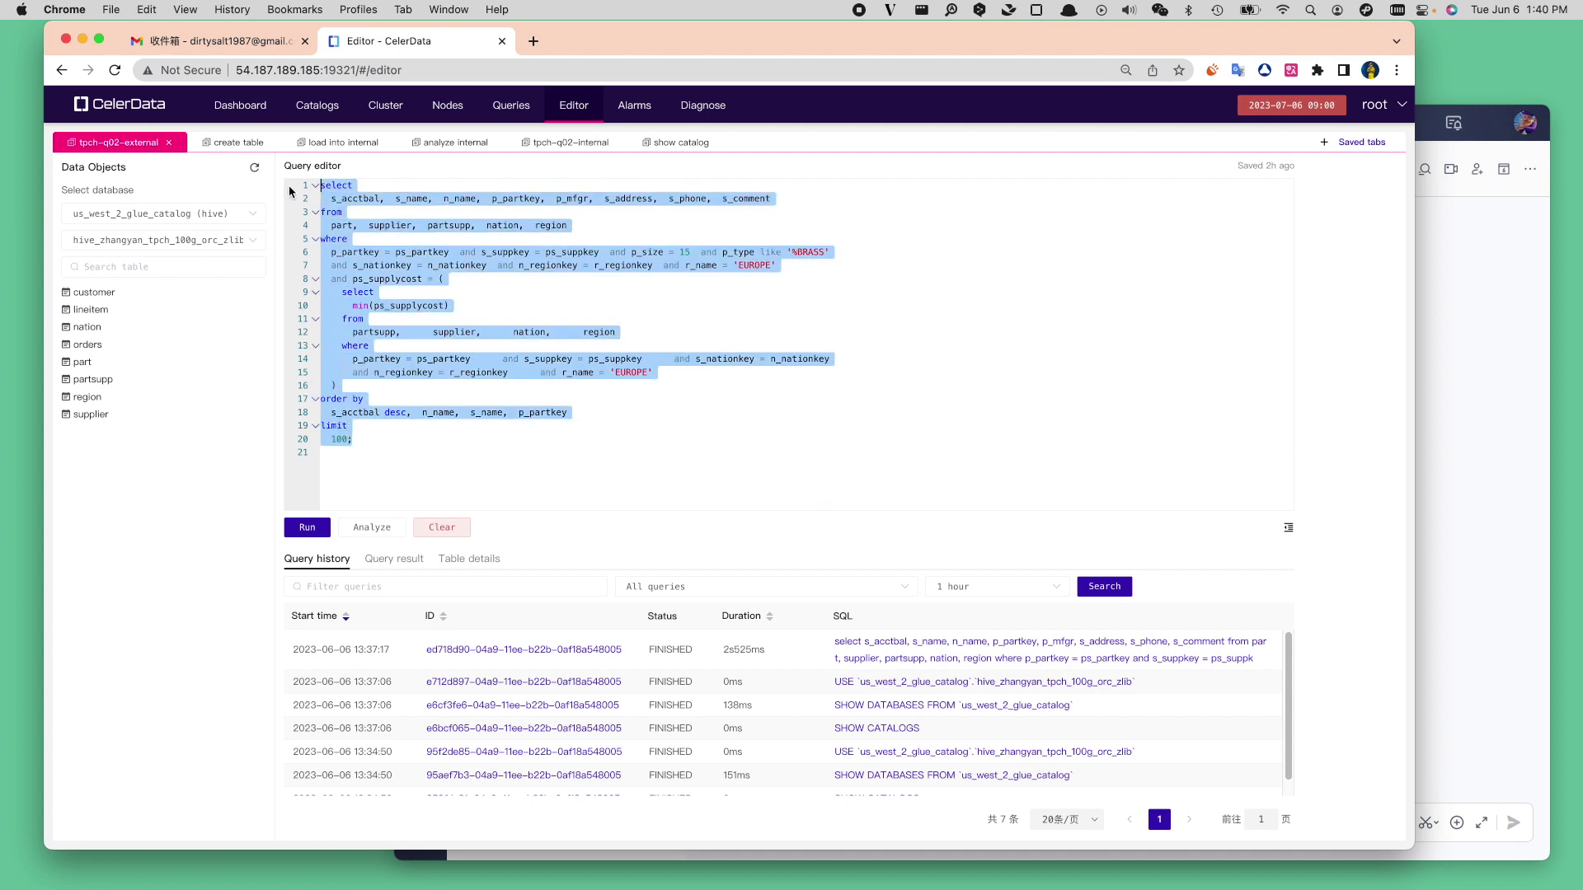
left_click(319, 531)
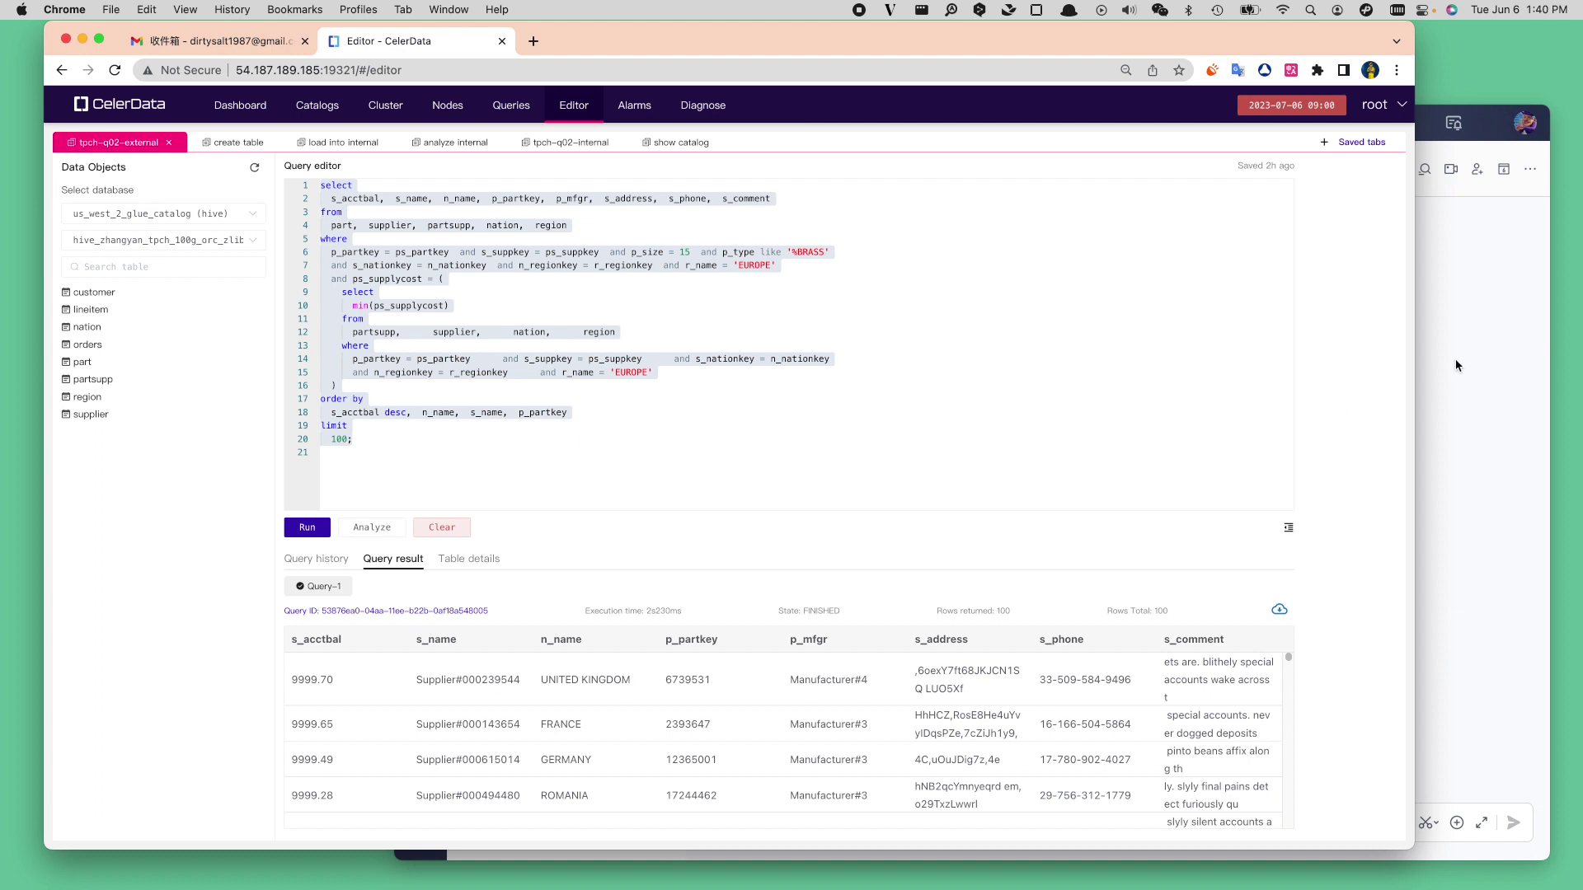
Step: Switch to Feishu to check the latency alarm message, and open the matching alarm e-mail in Gmail
left_click(1484, 210)
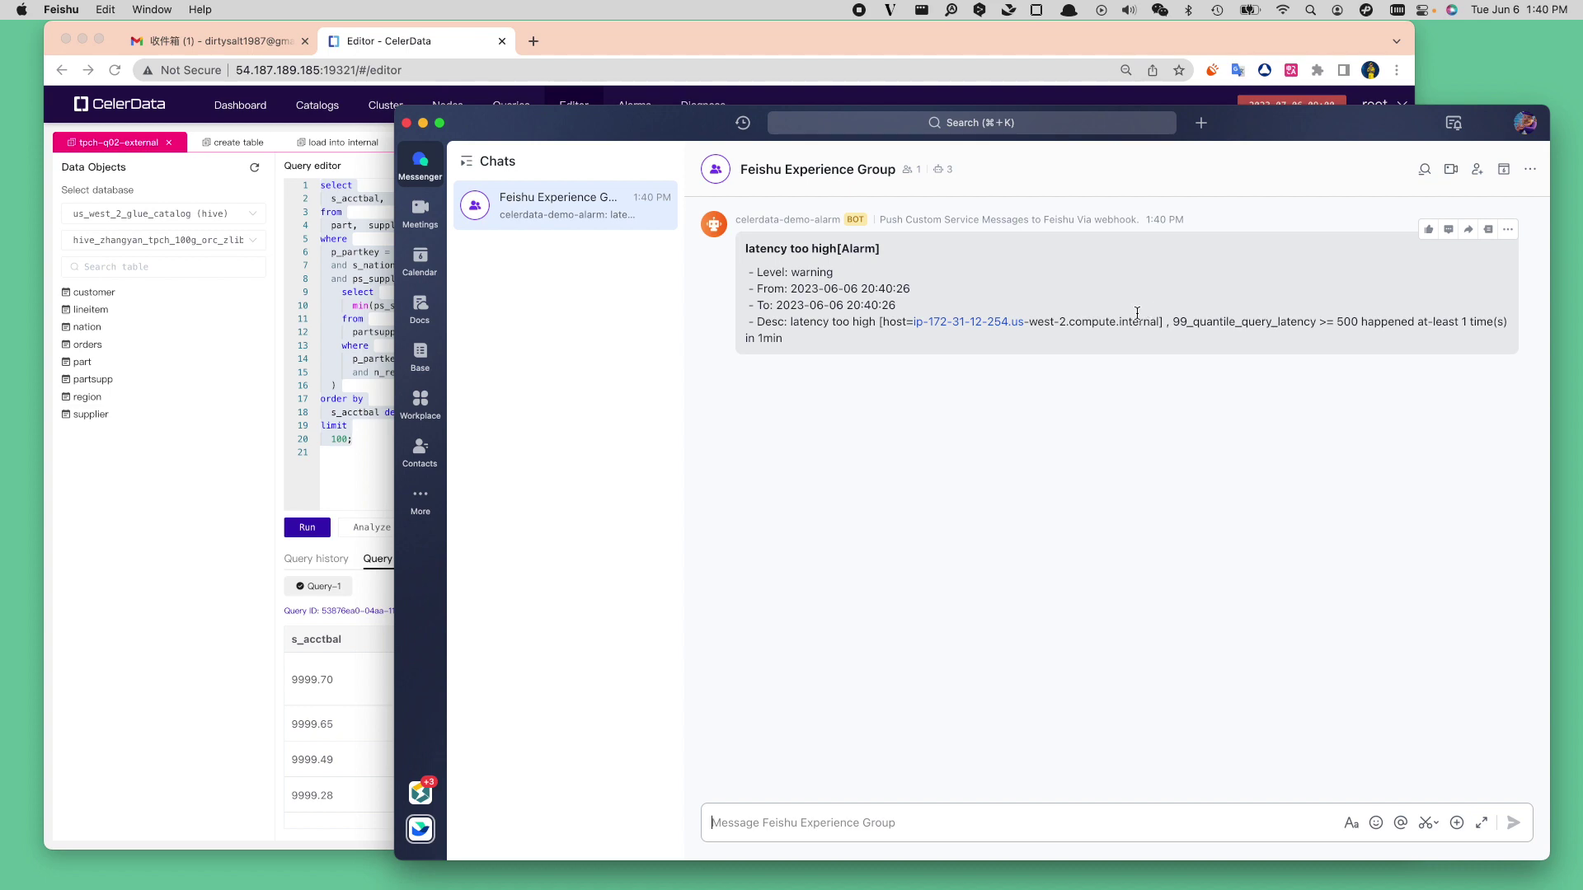
left_click(215, 48)
left_click(215, 47)
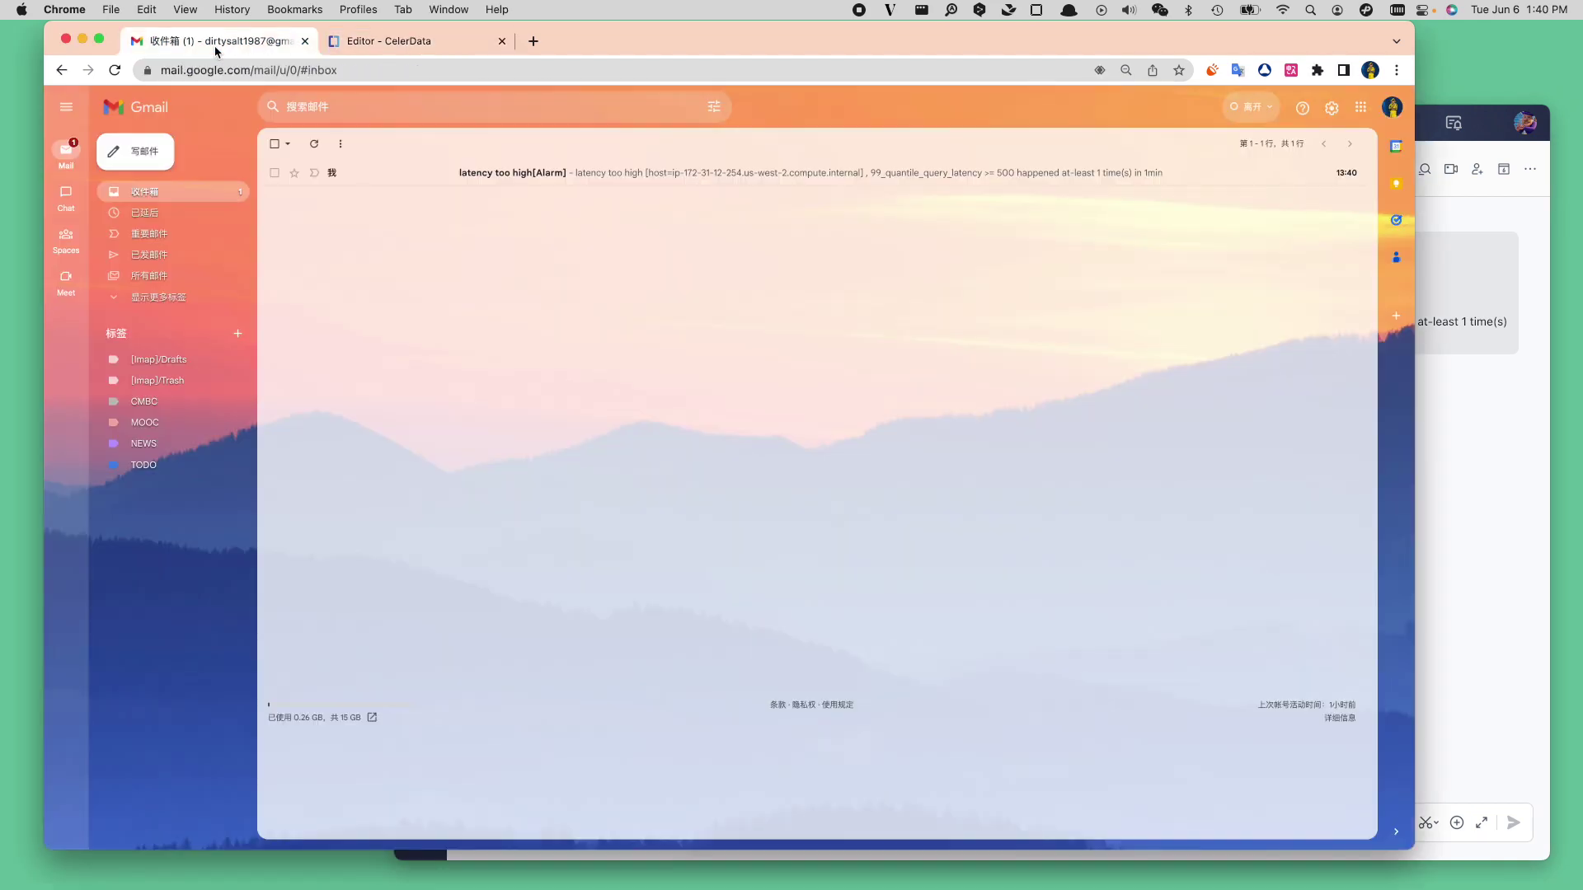
left_click(657, 177)
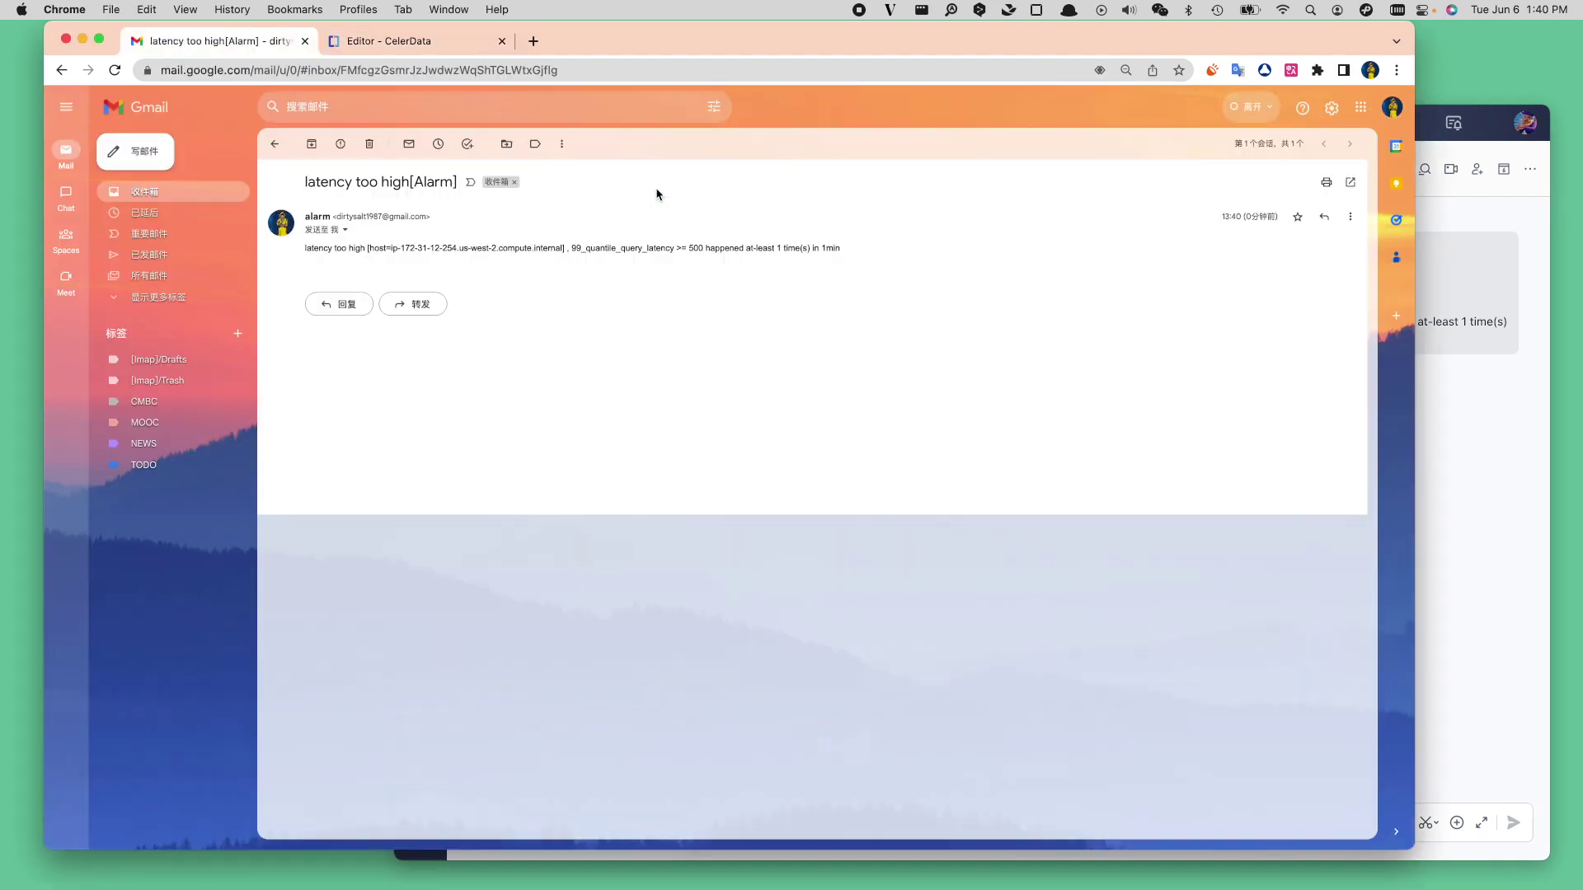
Step: Return to CelerData and add the host 172.31.19.93 to the cluster, keeping the default install directory and ports
left_click(439, 43)
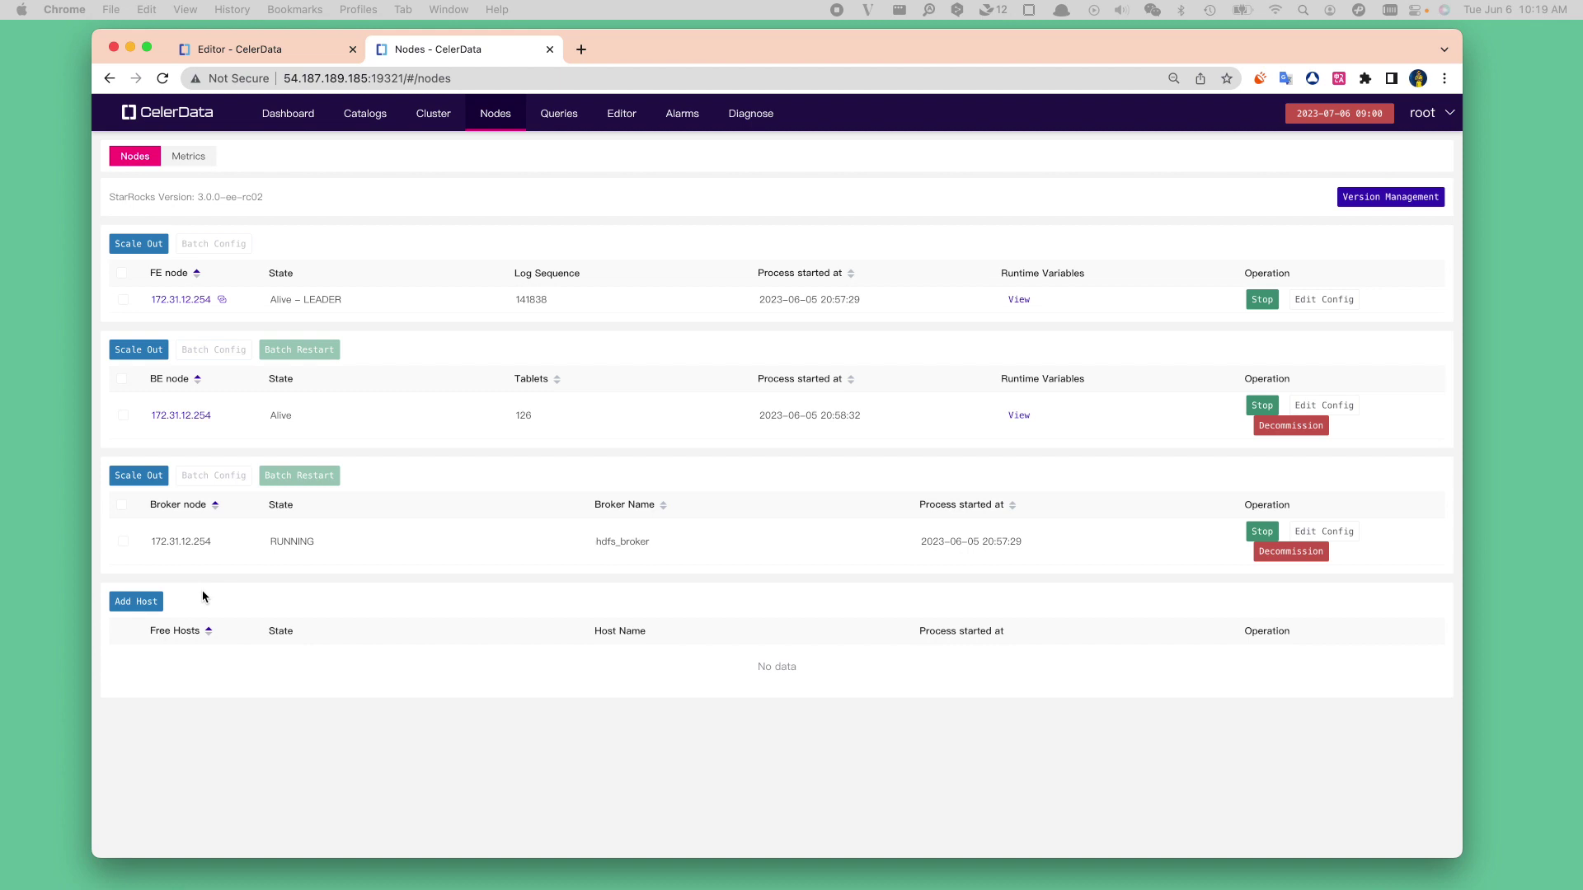
left_click(152, 603)
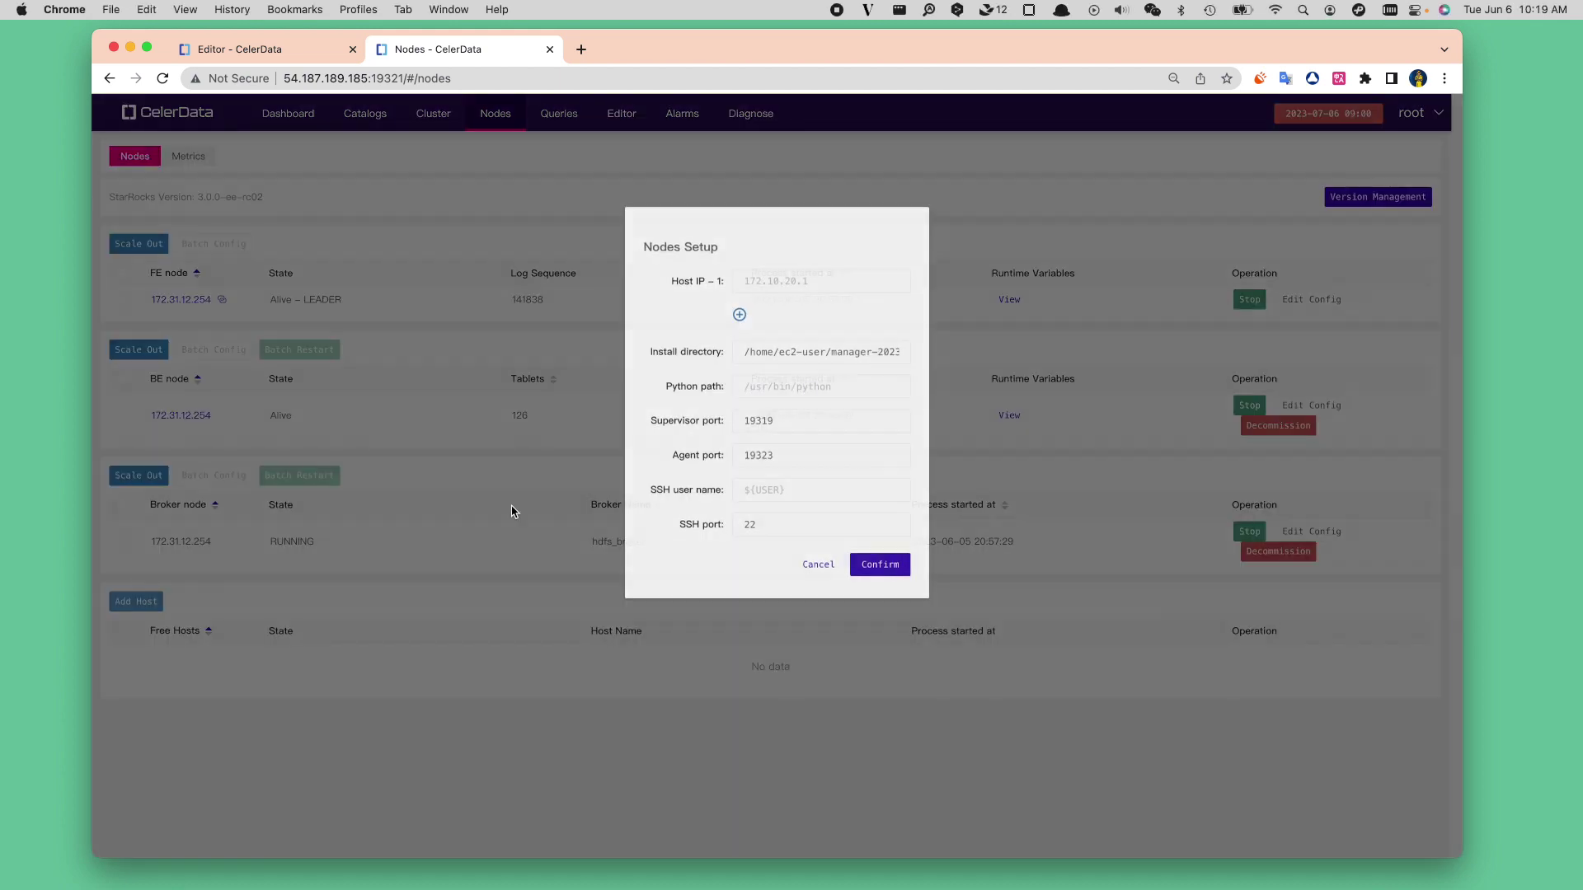
left_click(783, 281)
type("172.31.19.93")
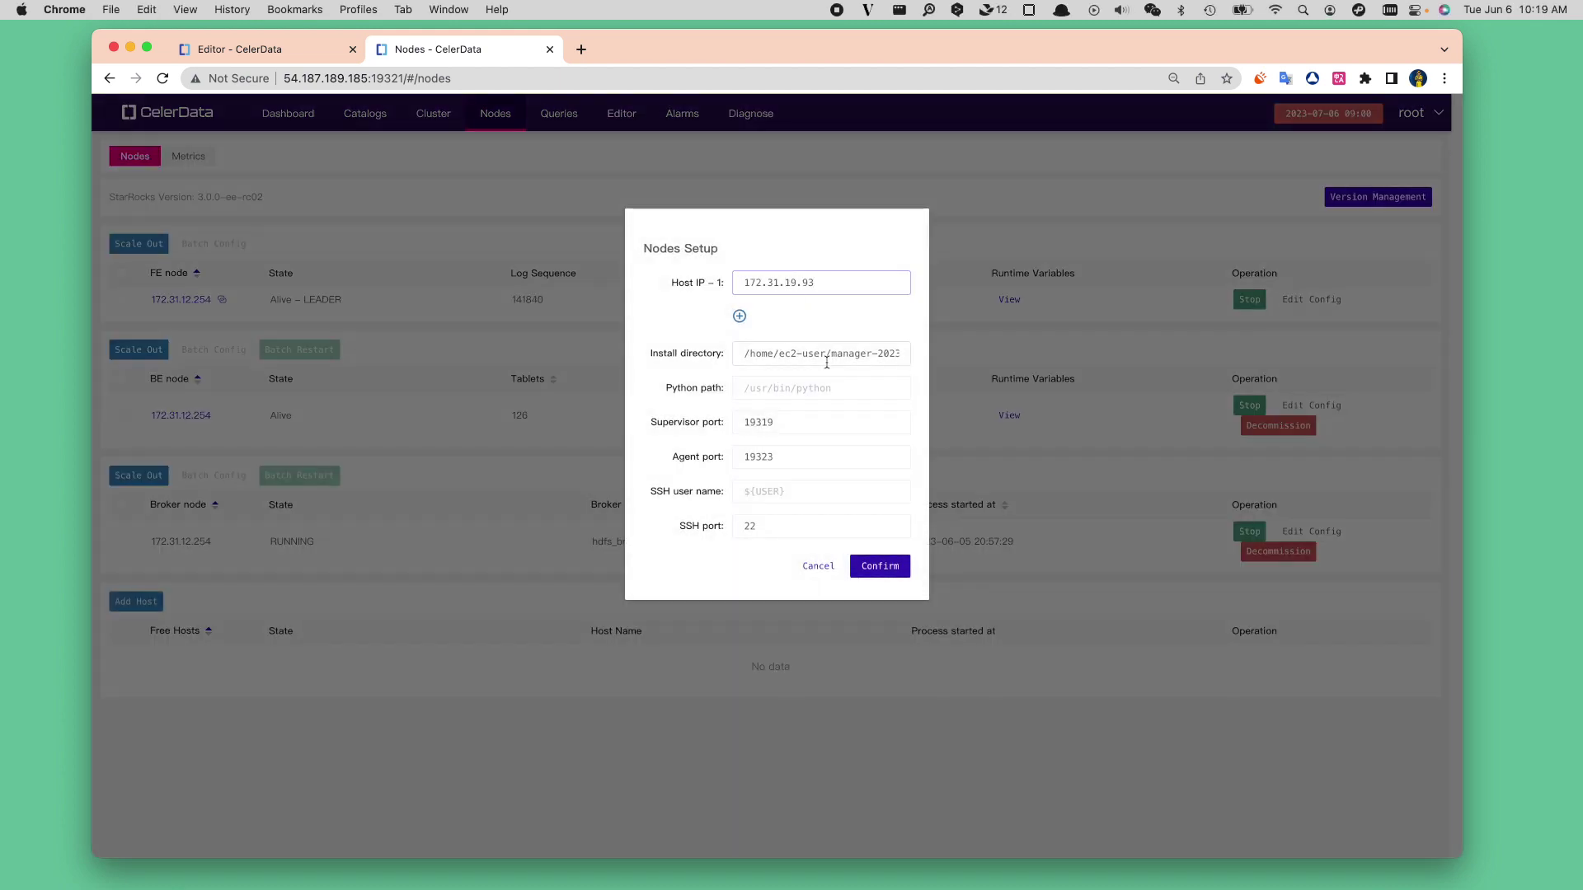
left_click(901, 576)
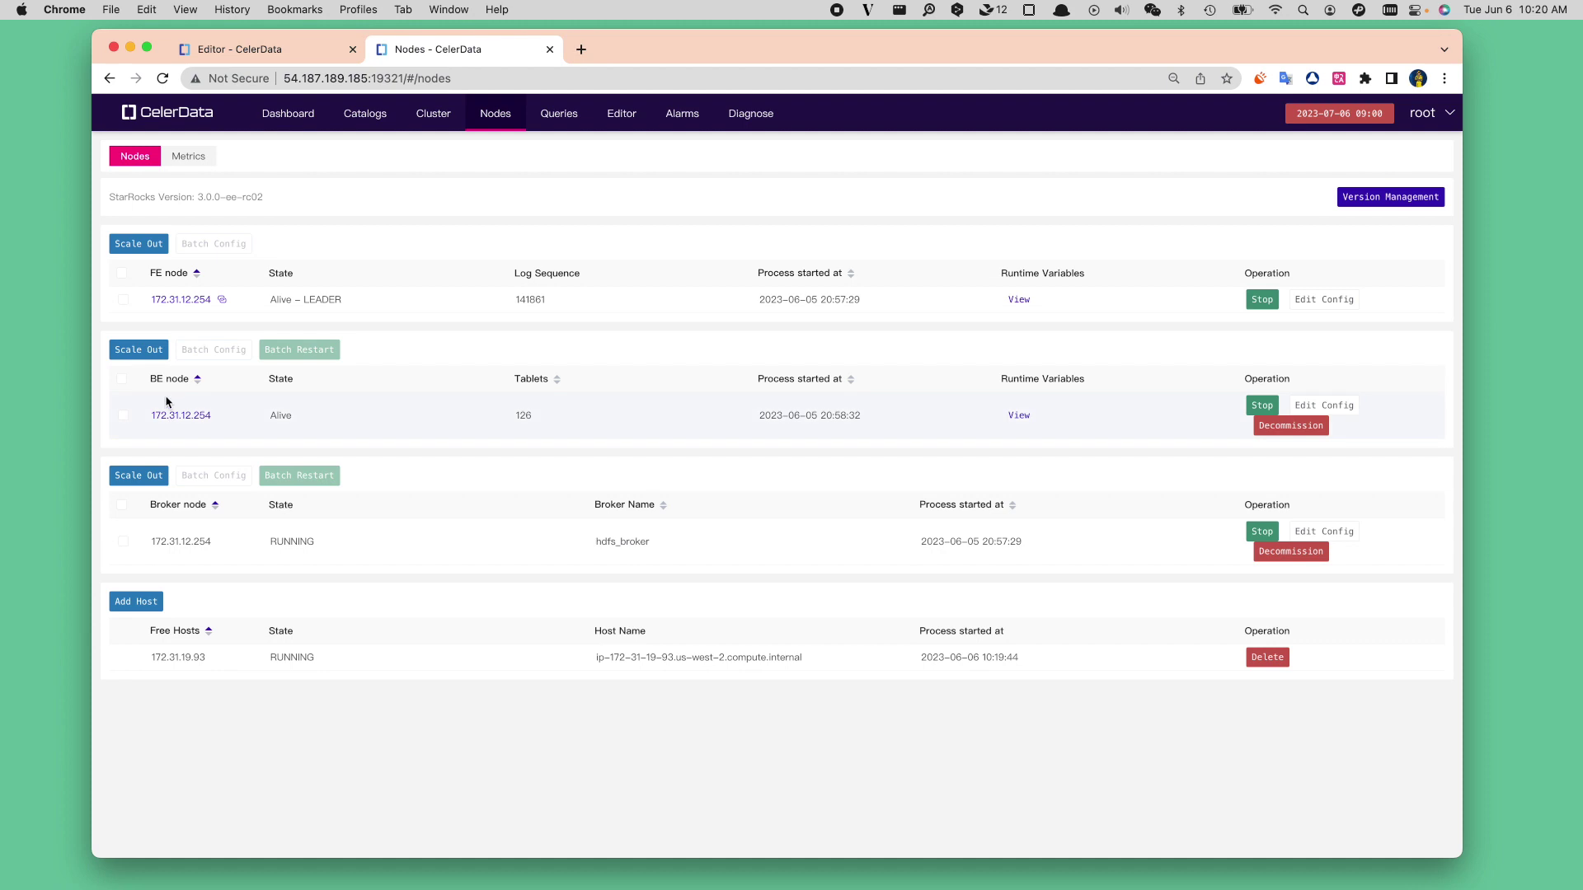
Step: Scale out the BE nodes with one instance on host 172.31.19.93, keeping the default ports and install path
left_click(139, 350)
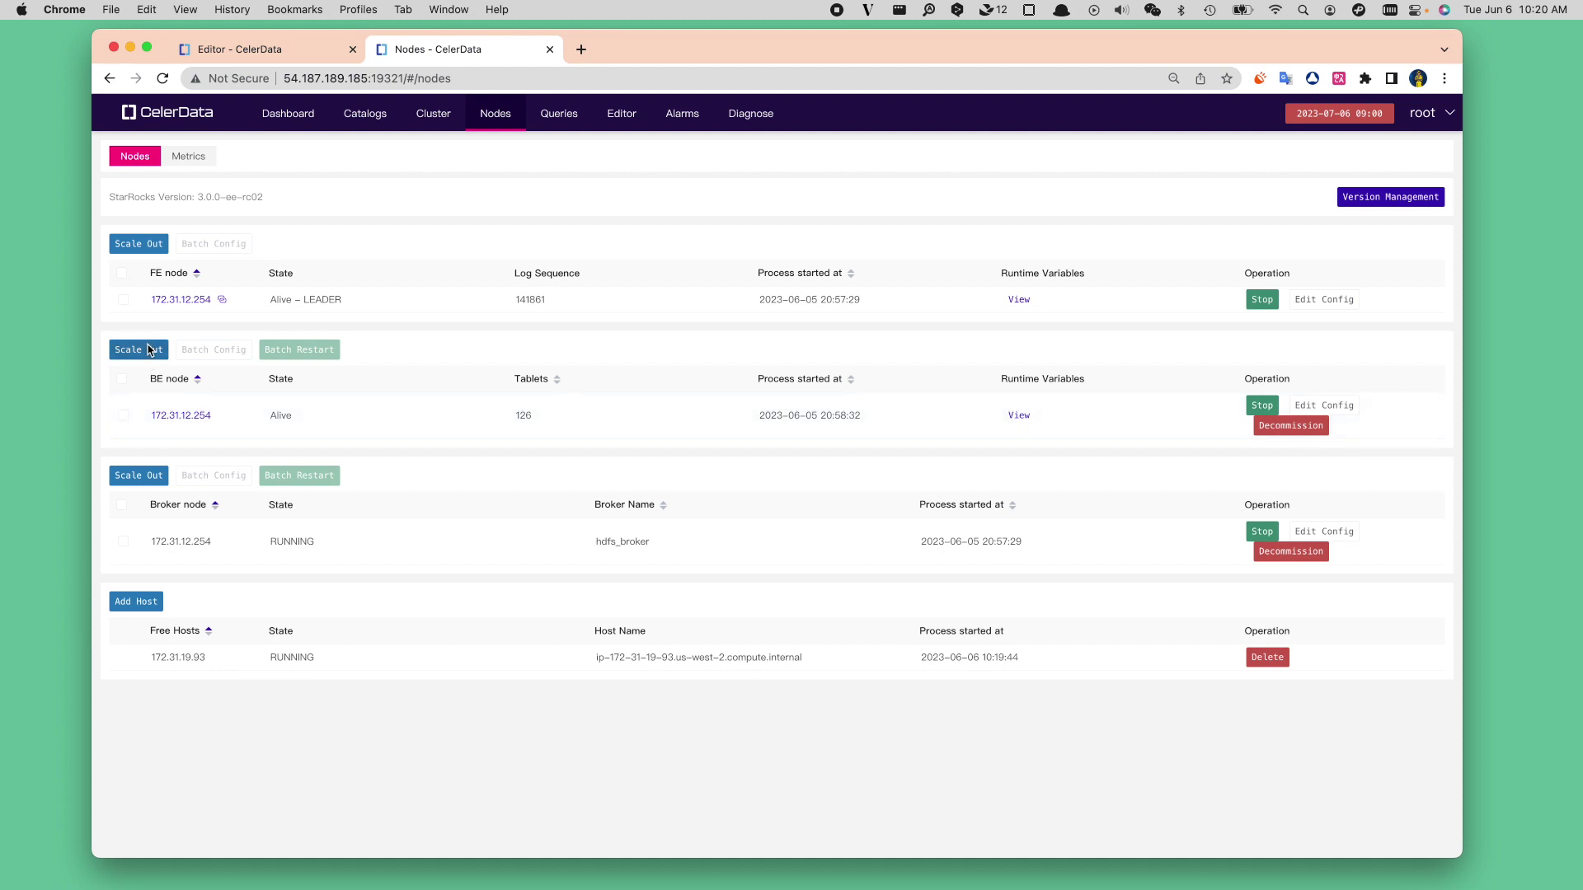
left_click(554, 313)
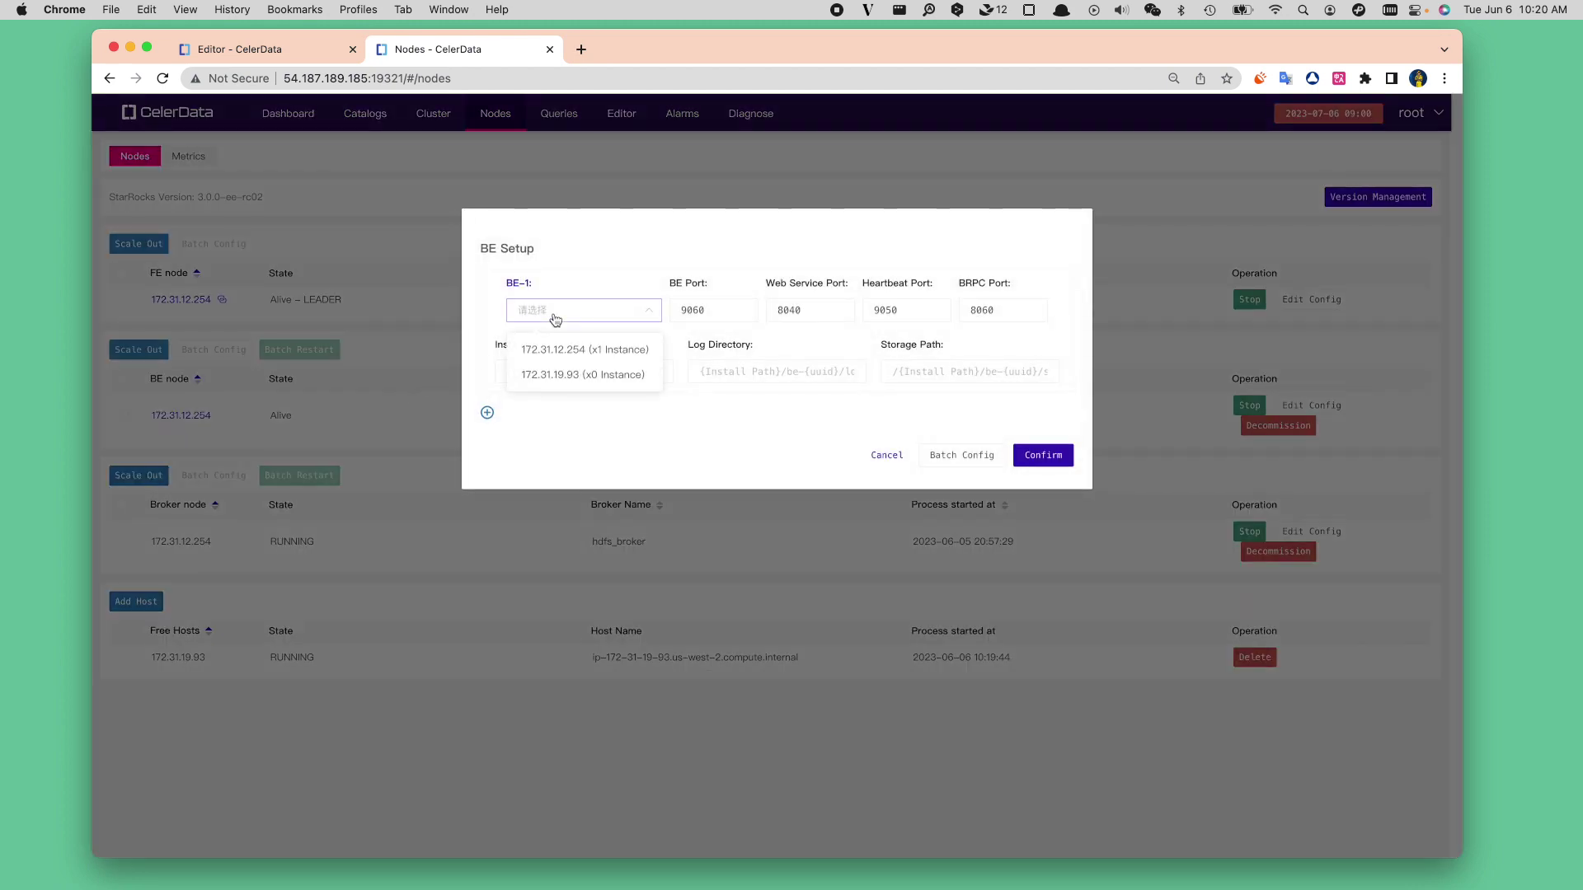
left_click(608, 378)
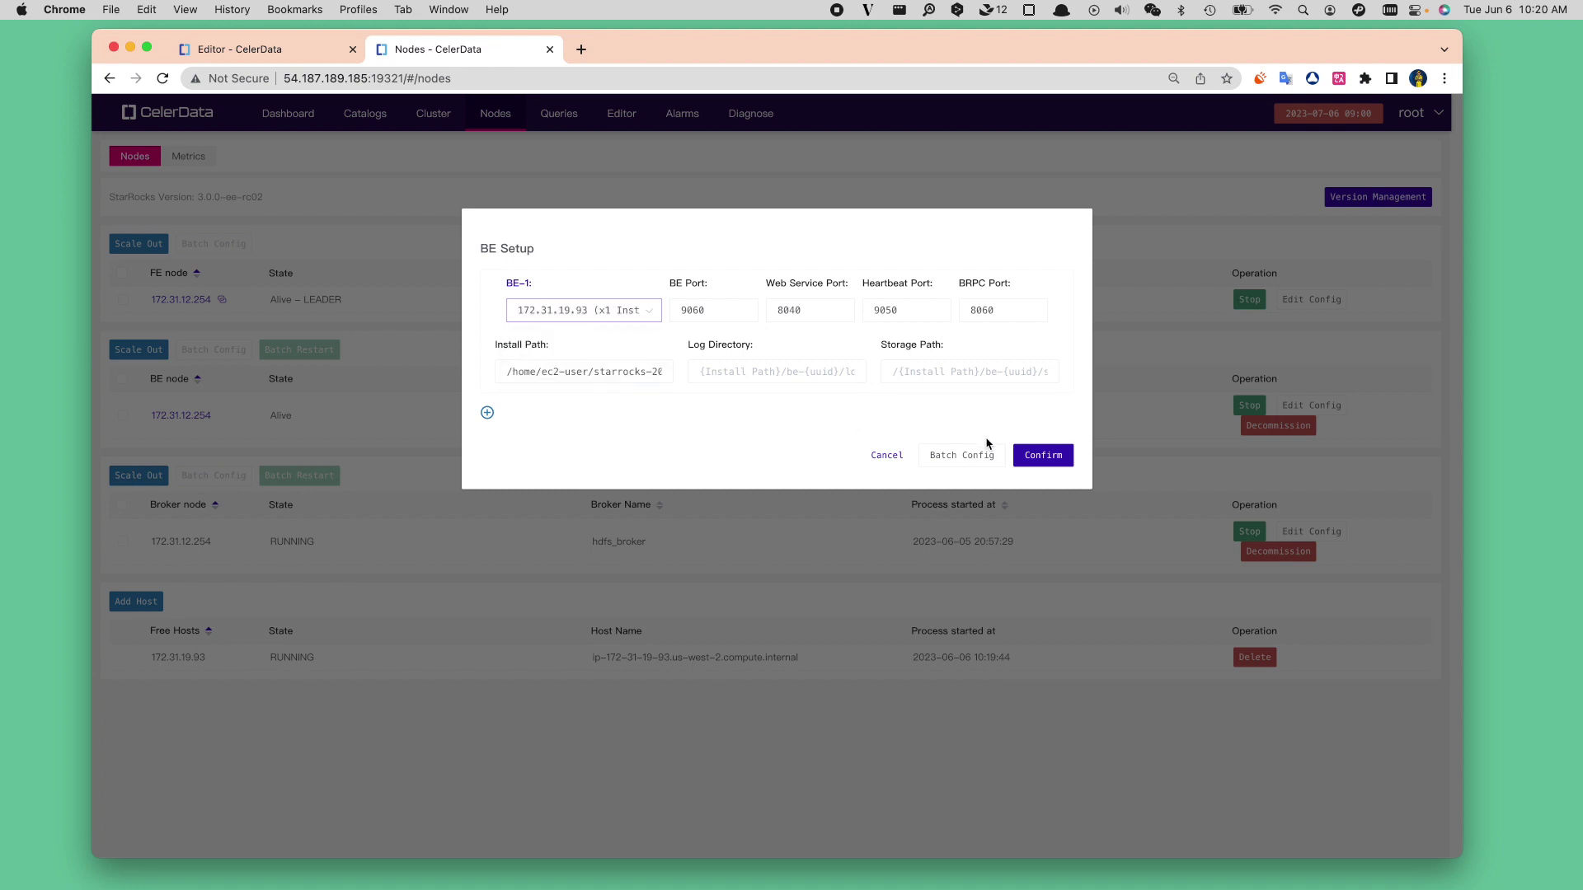
left_click(1032, 455)
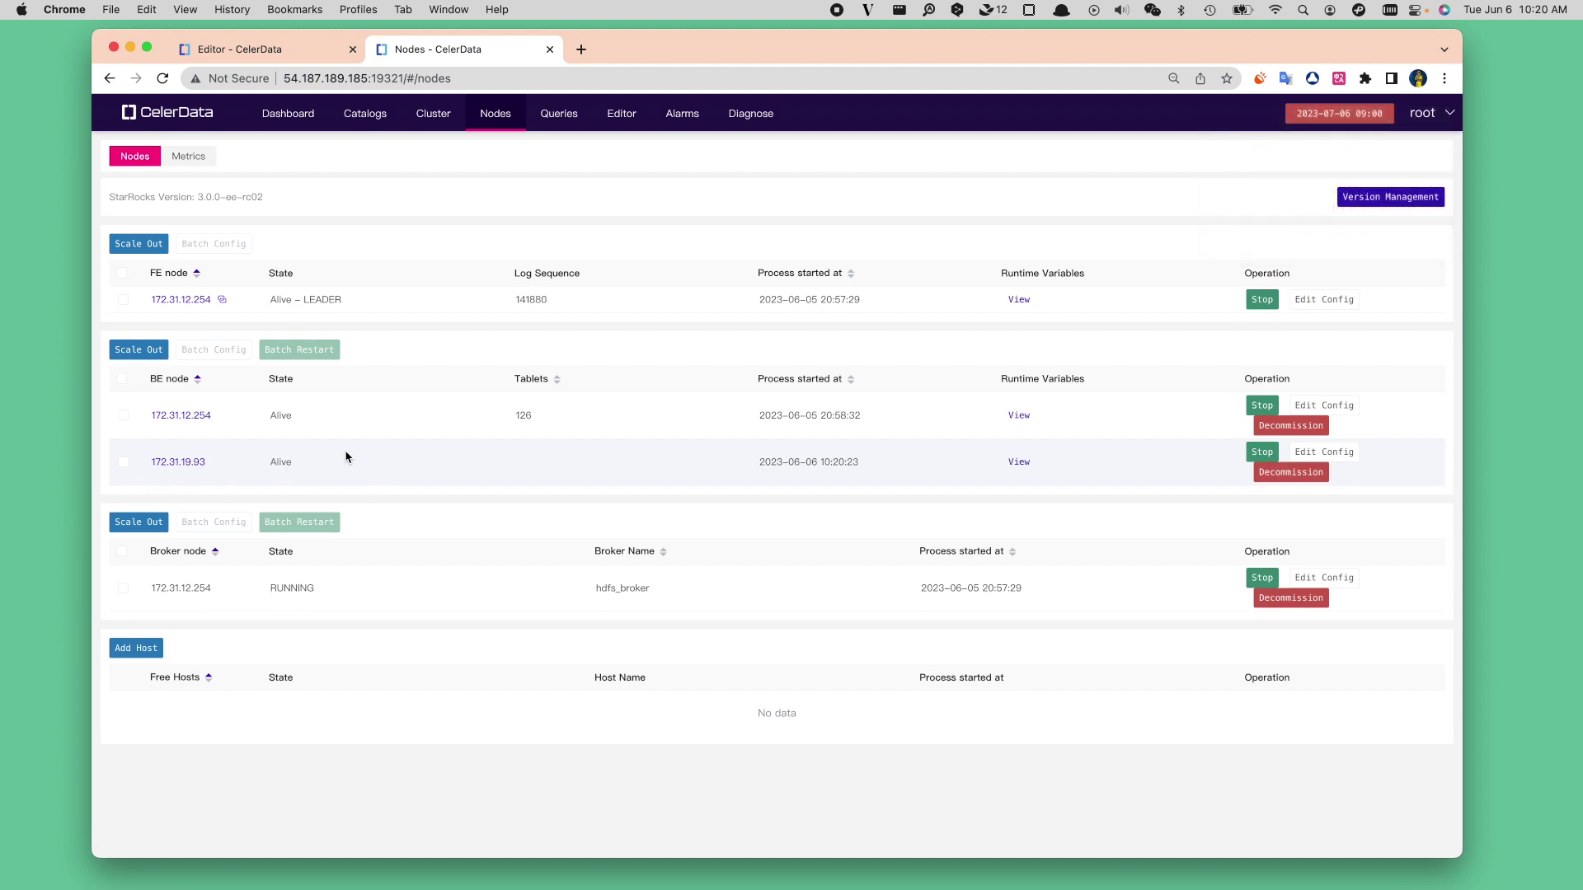
Step: Run only the "show backends;" statement from the analyze internal query in the editor
left_click(619, 117)
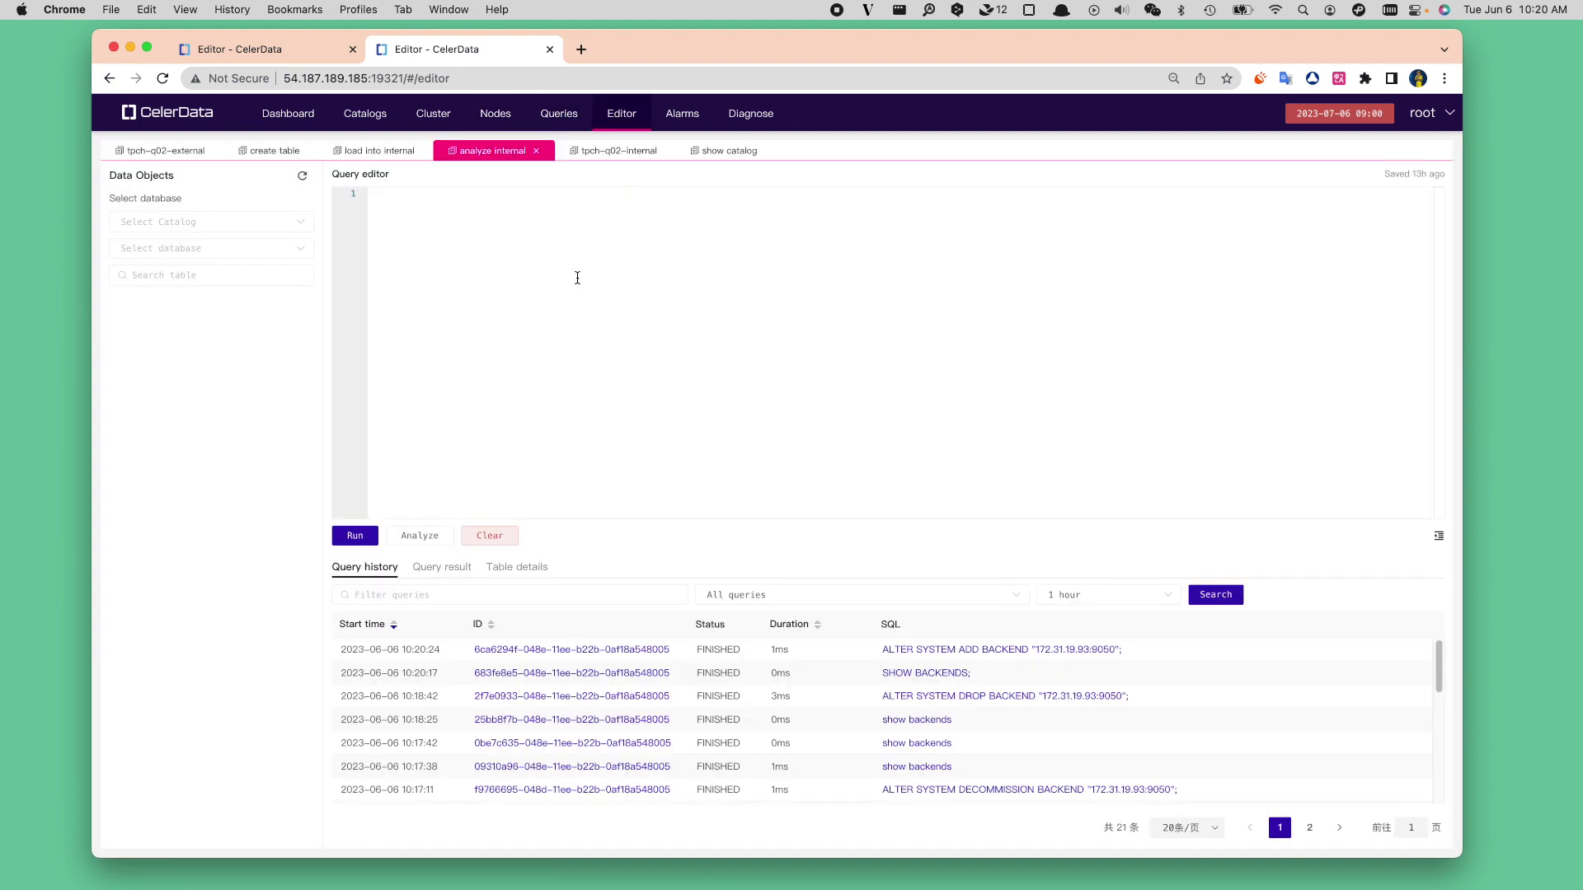
left_click_drag(447, 314, 369, 314)
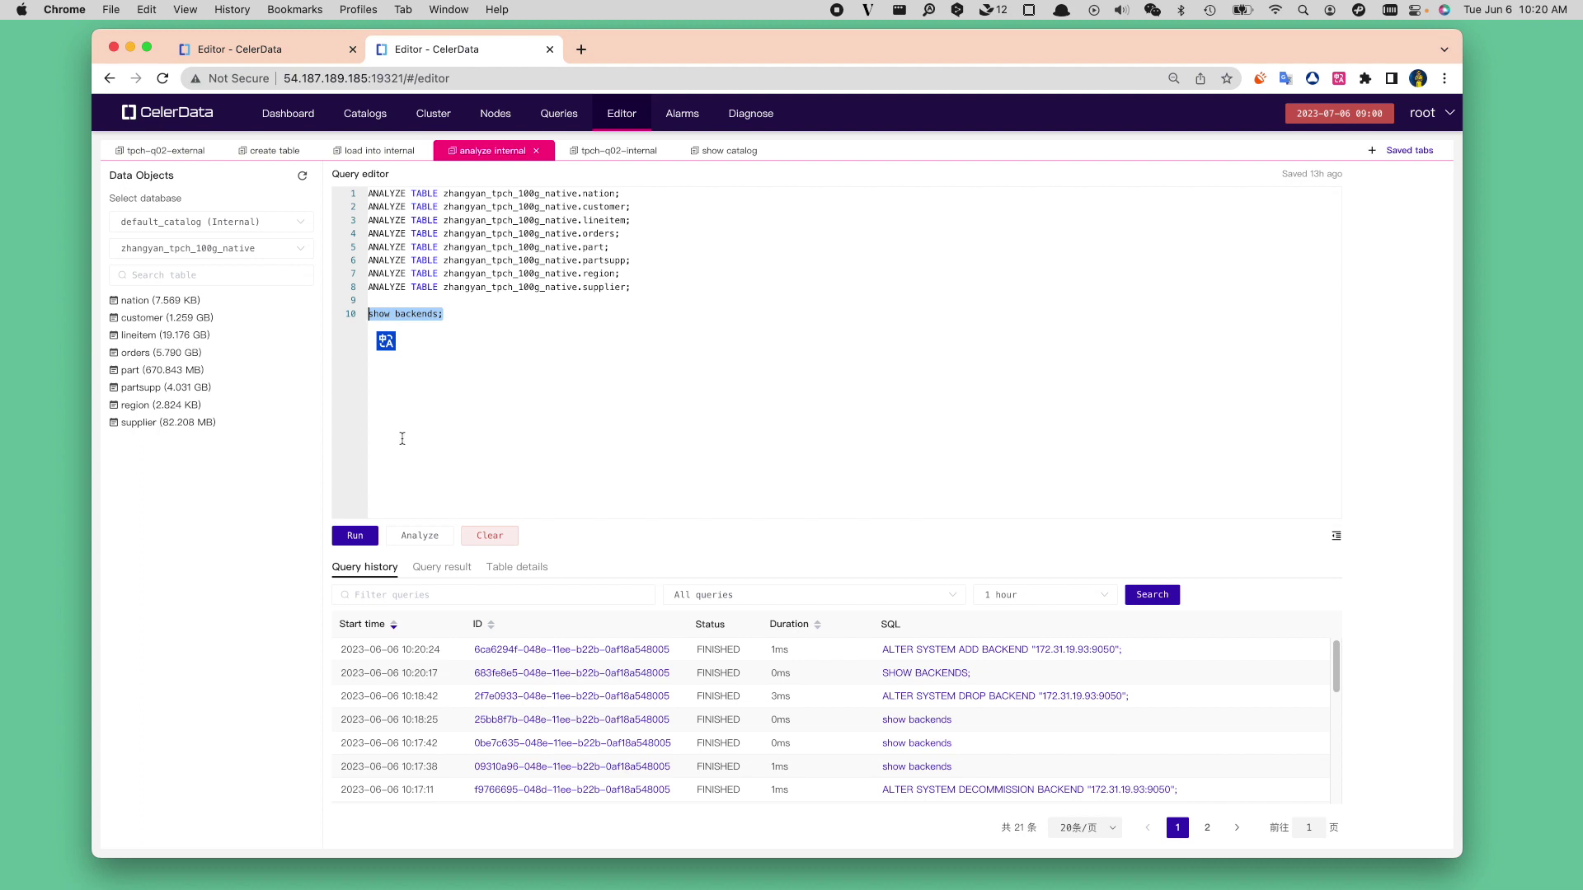
left_click(352, 536)
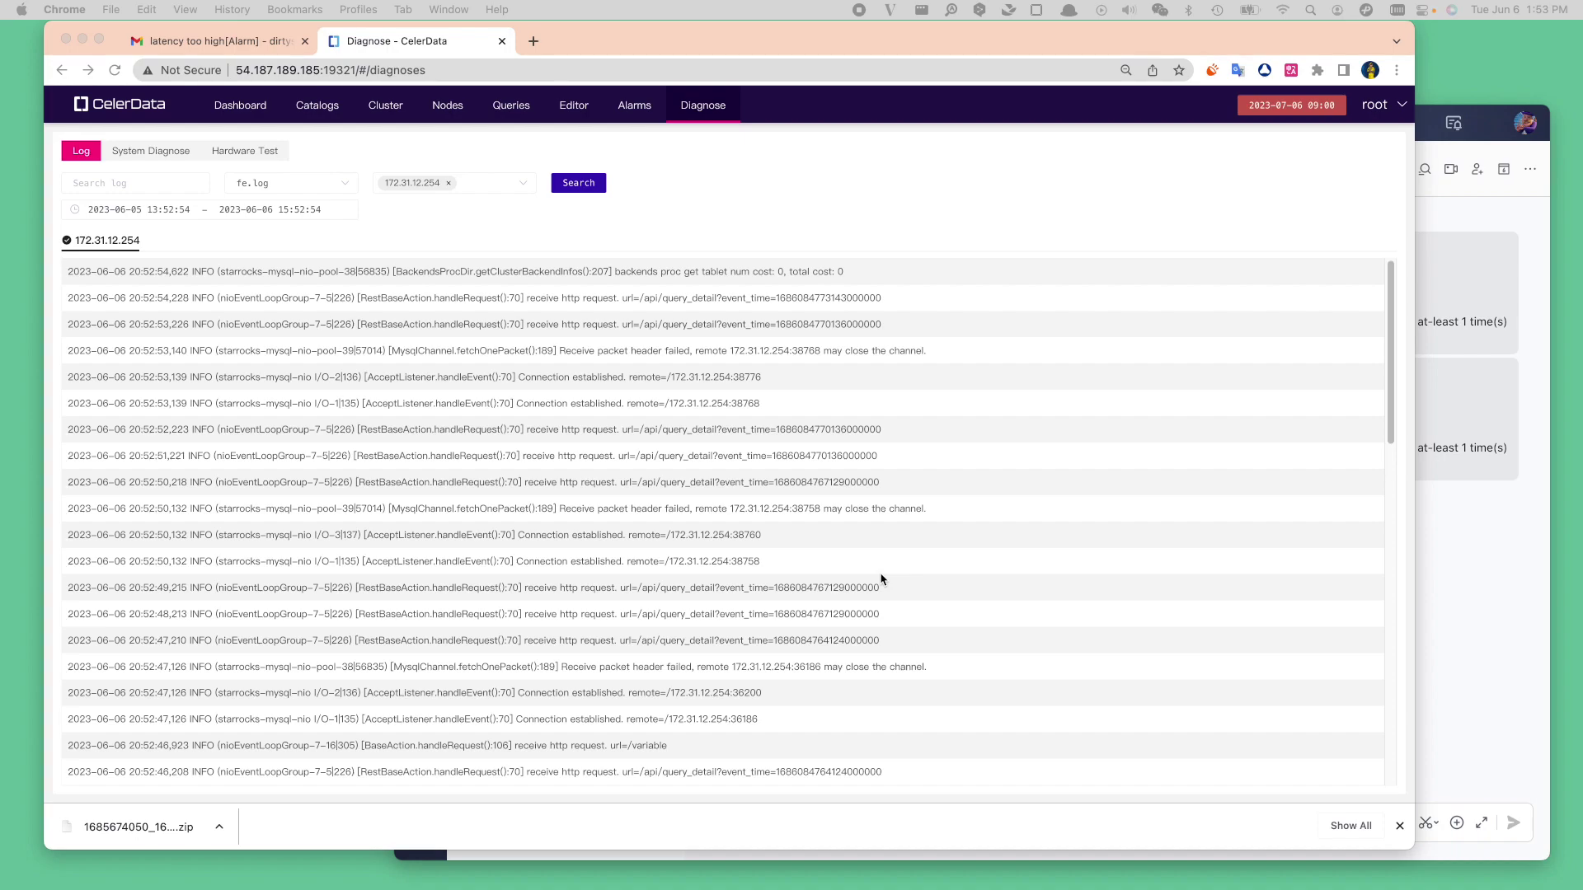
Step: Review the license limits and the option to add a license, and close them without adding one
left_click(1382, 114)
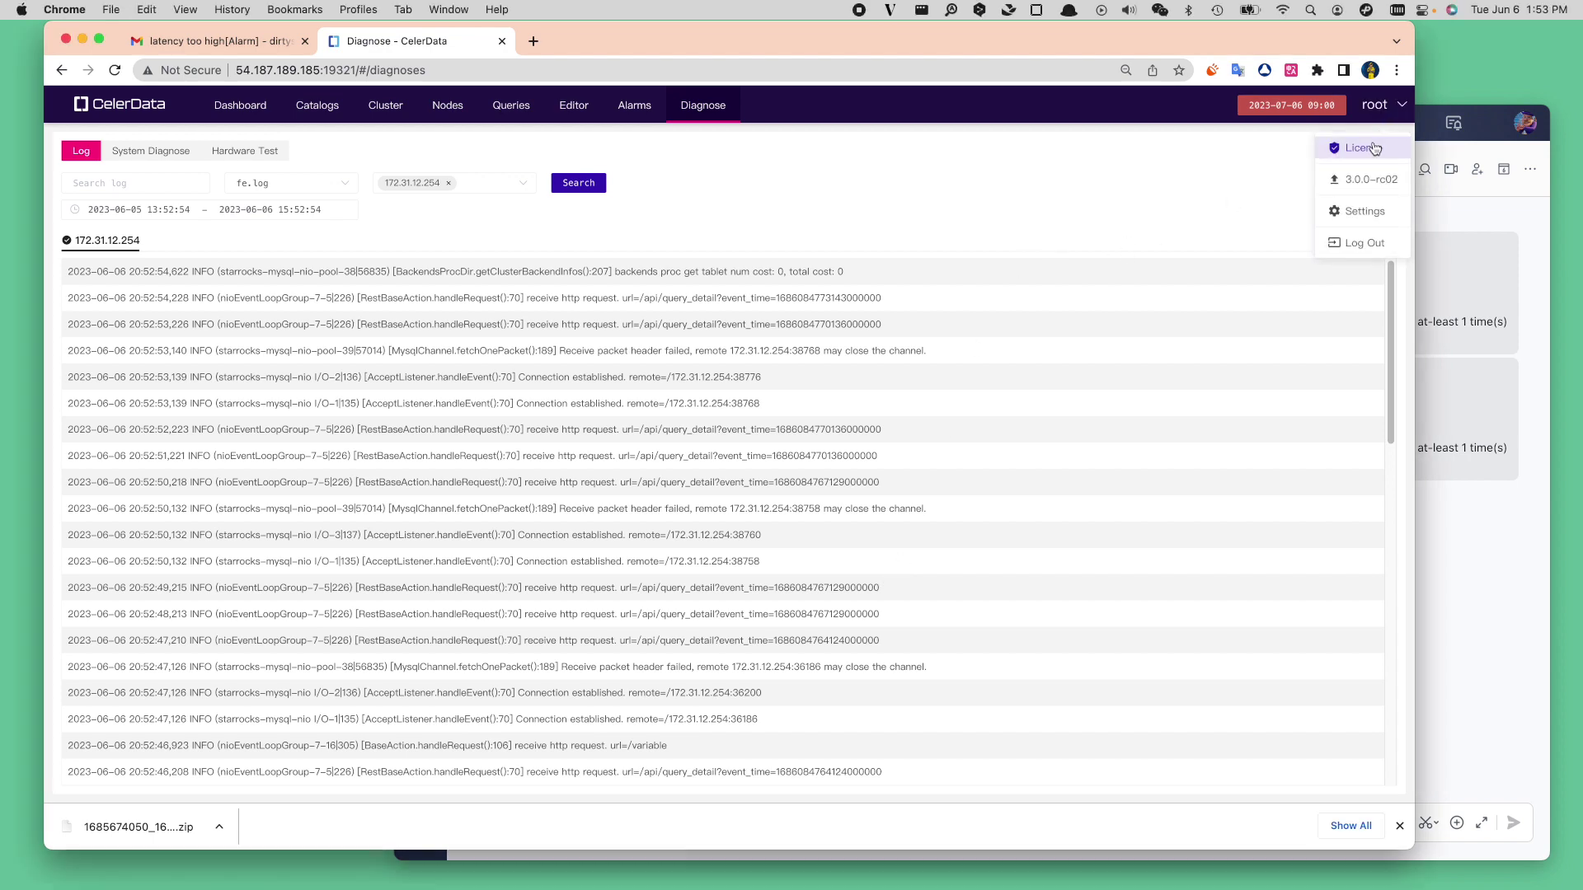
left_click(1374, 147)
left_click(1121, 269)
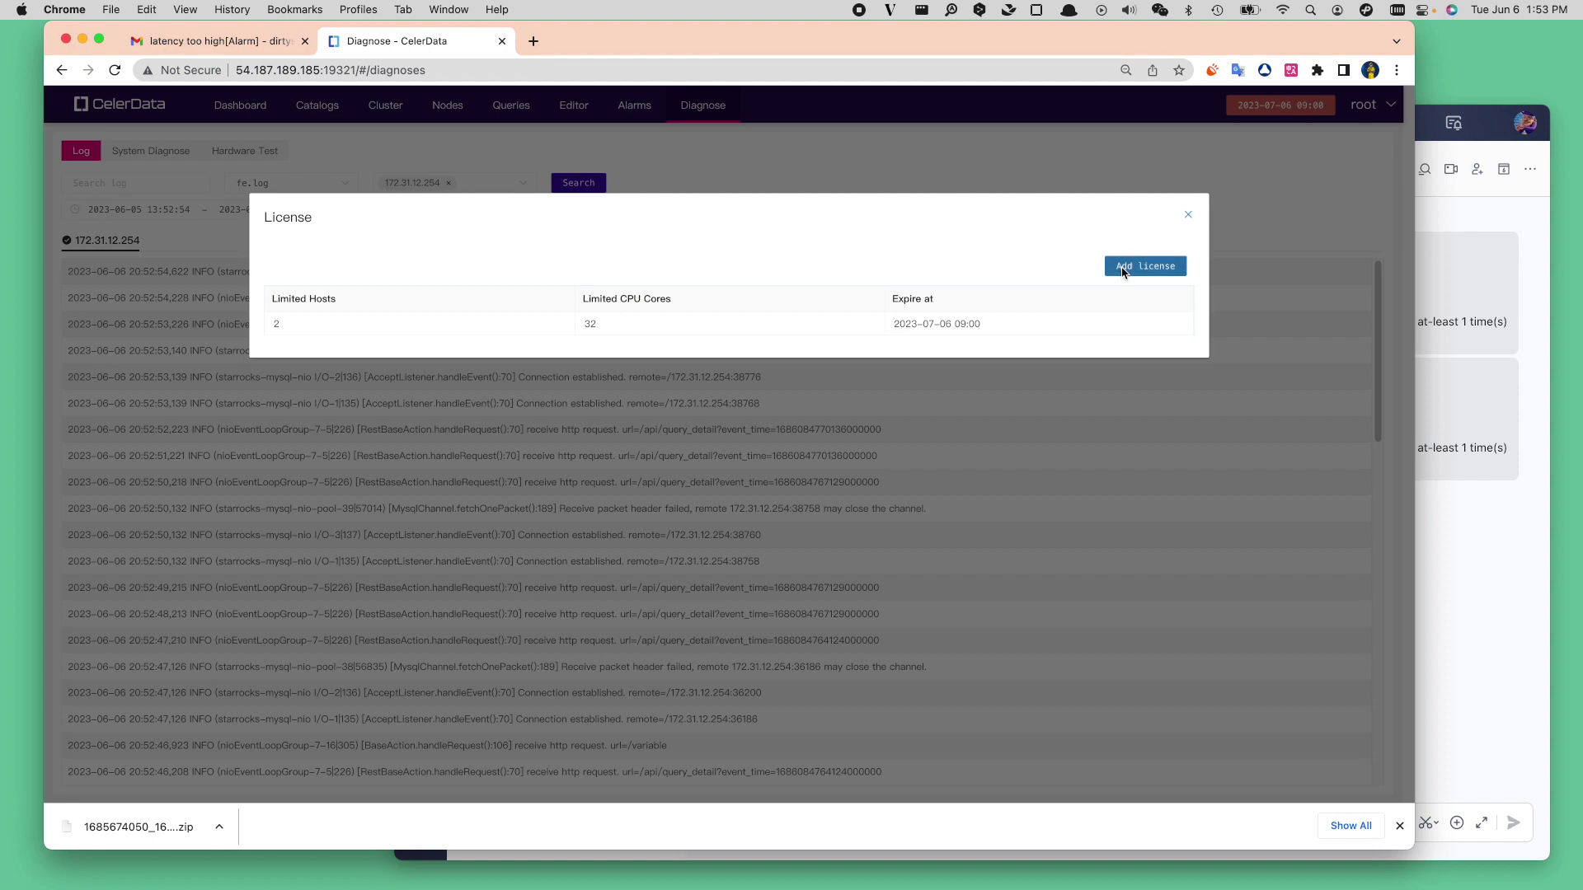
left_click(1074, 716)
left_click(1190, 217)
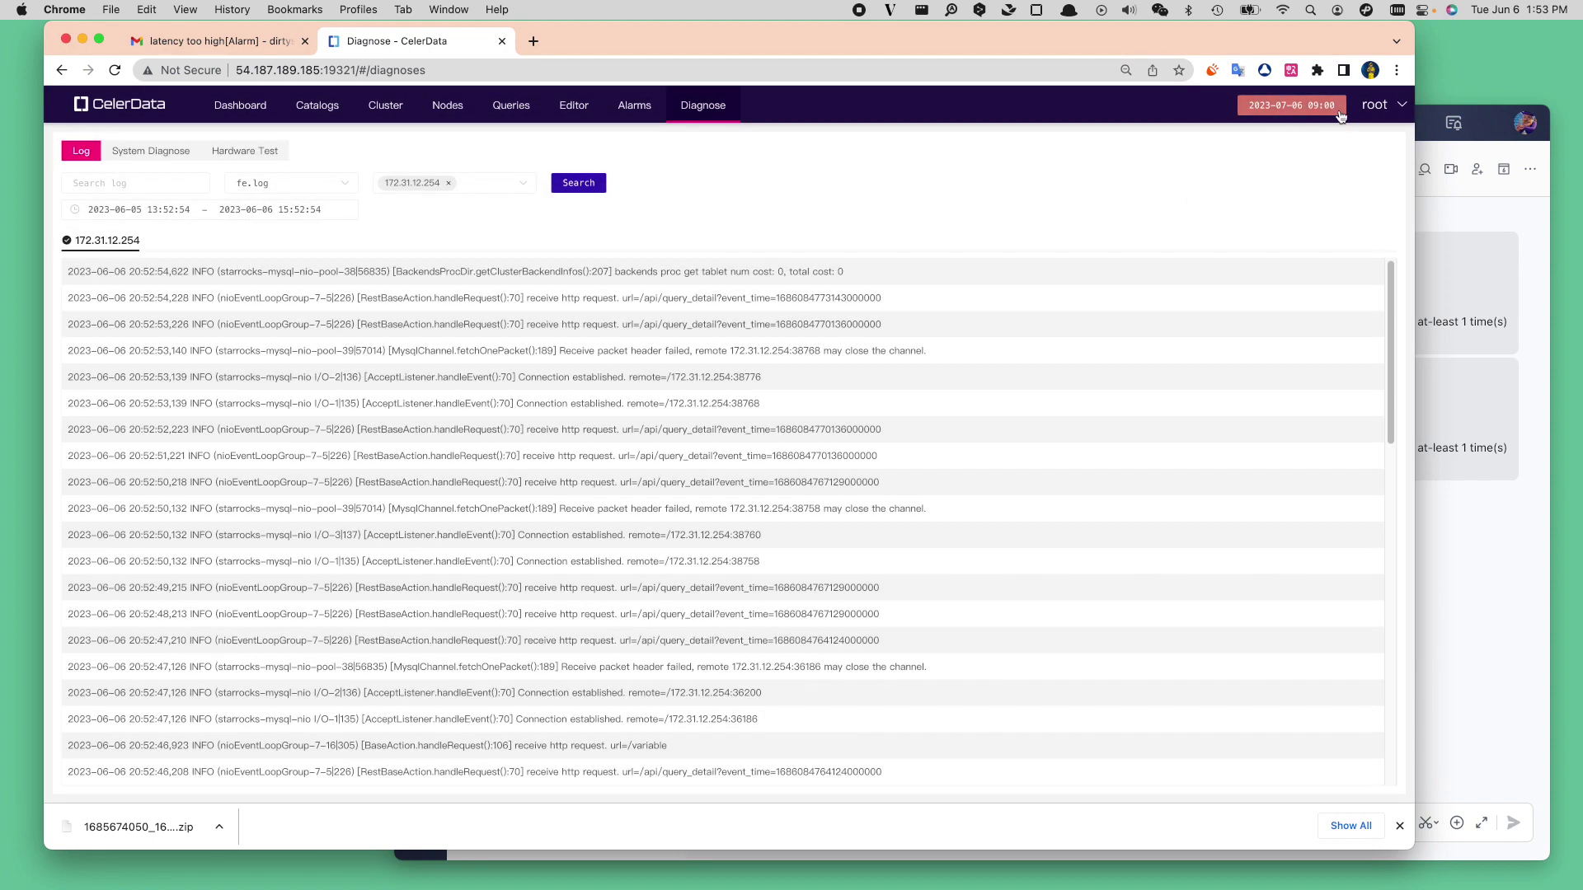
Step: Check where the manager upgrade file location is requested, and leave without starting an upgrade
mouse_move(1364, 109)
left_click(1368, 179)
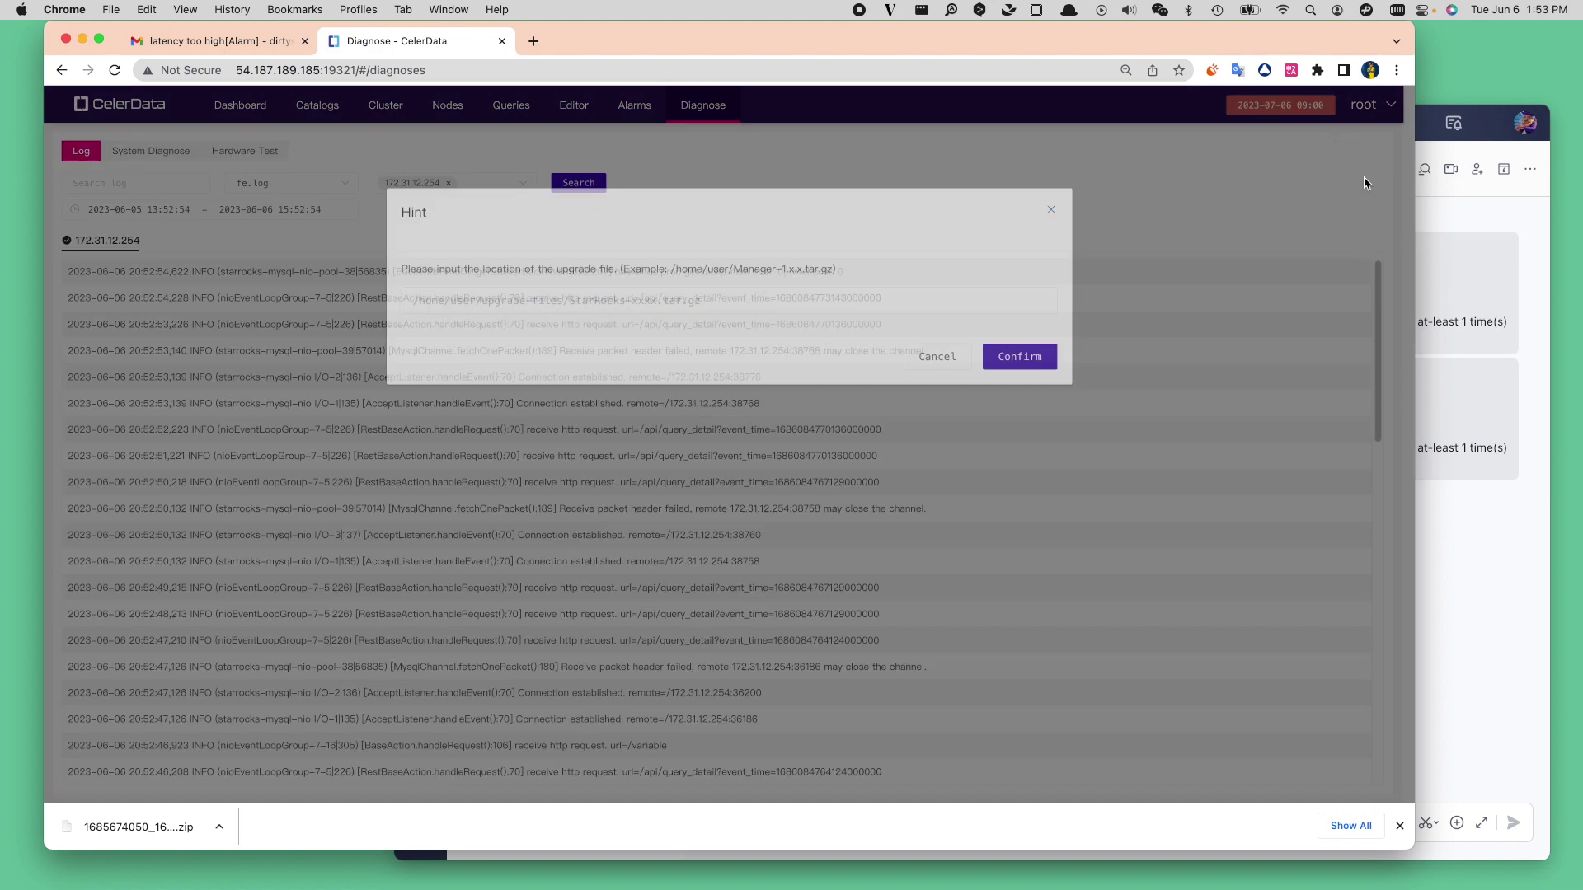
left_click(939, 359)
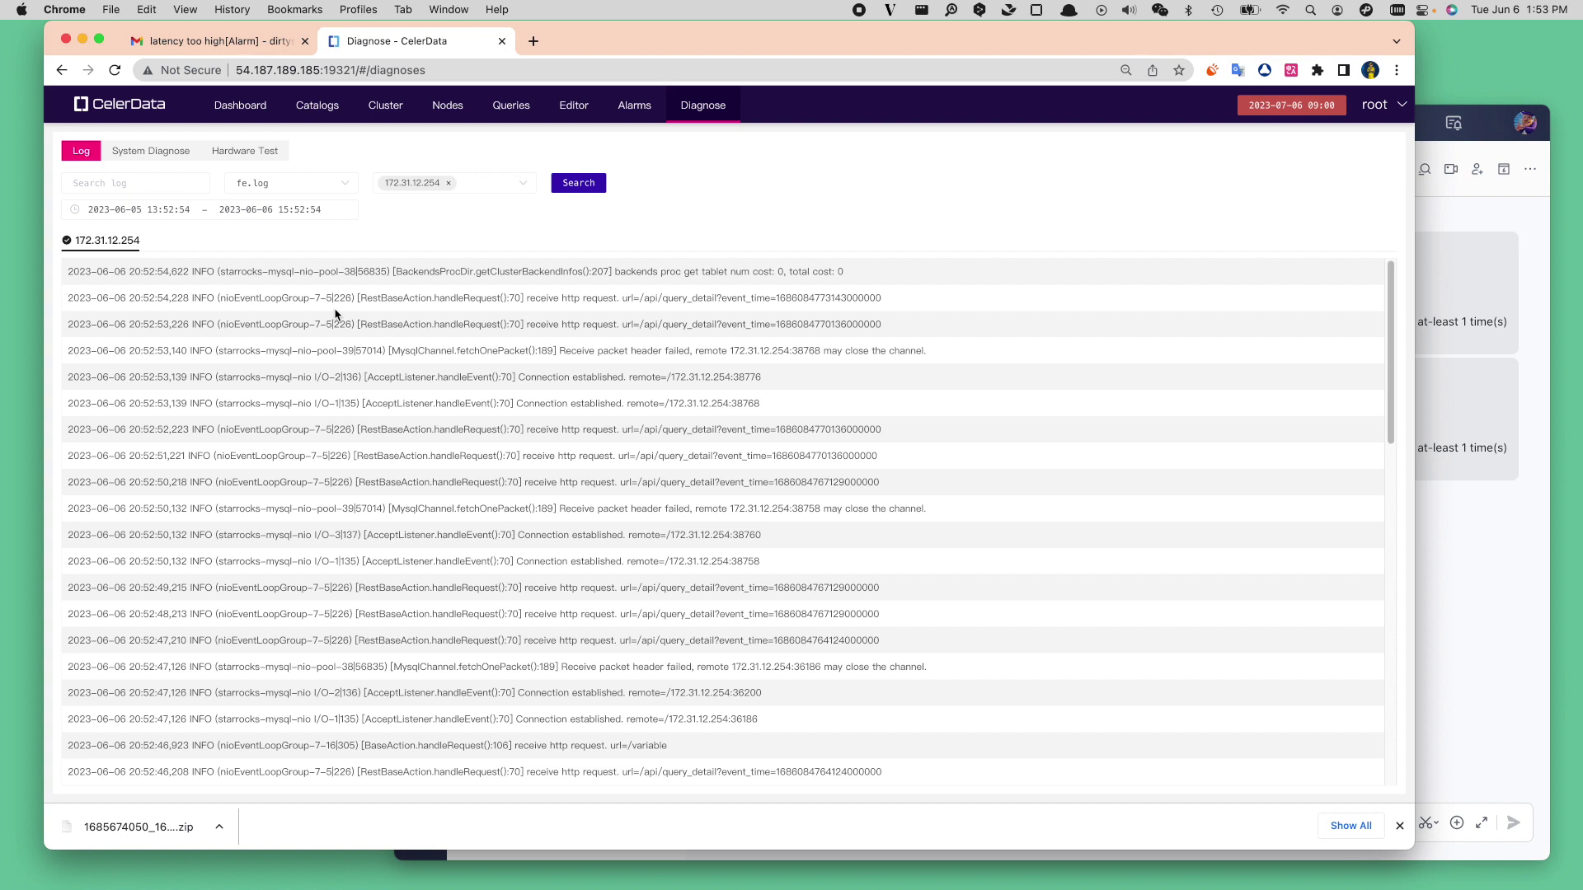
Step: Search the be.INFO log of node 172.31.12.254 and read through its entries
left_click(342, 188)
left_click(295, 371)
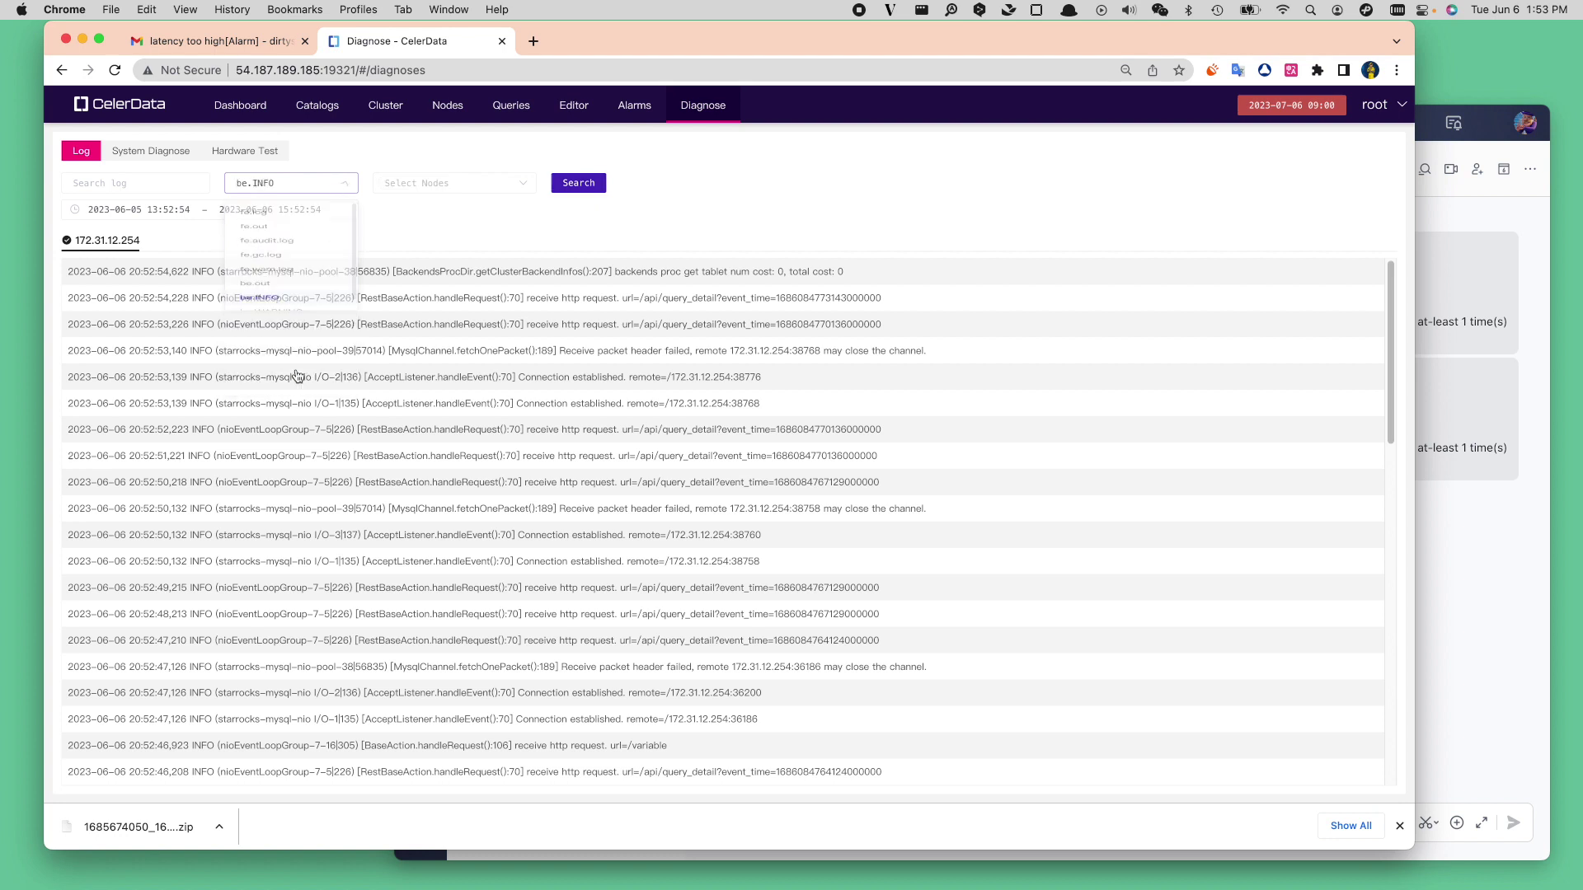
left_click(522, 186)
left_click(491, 242)
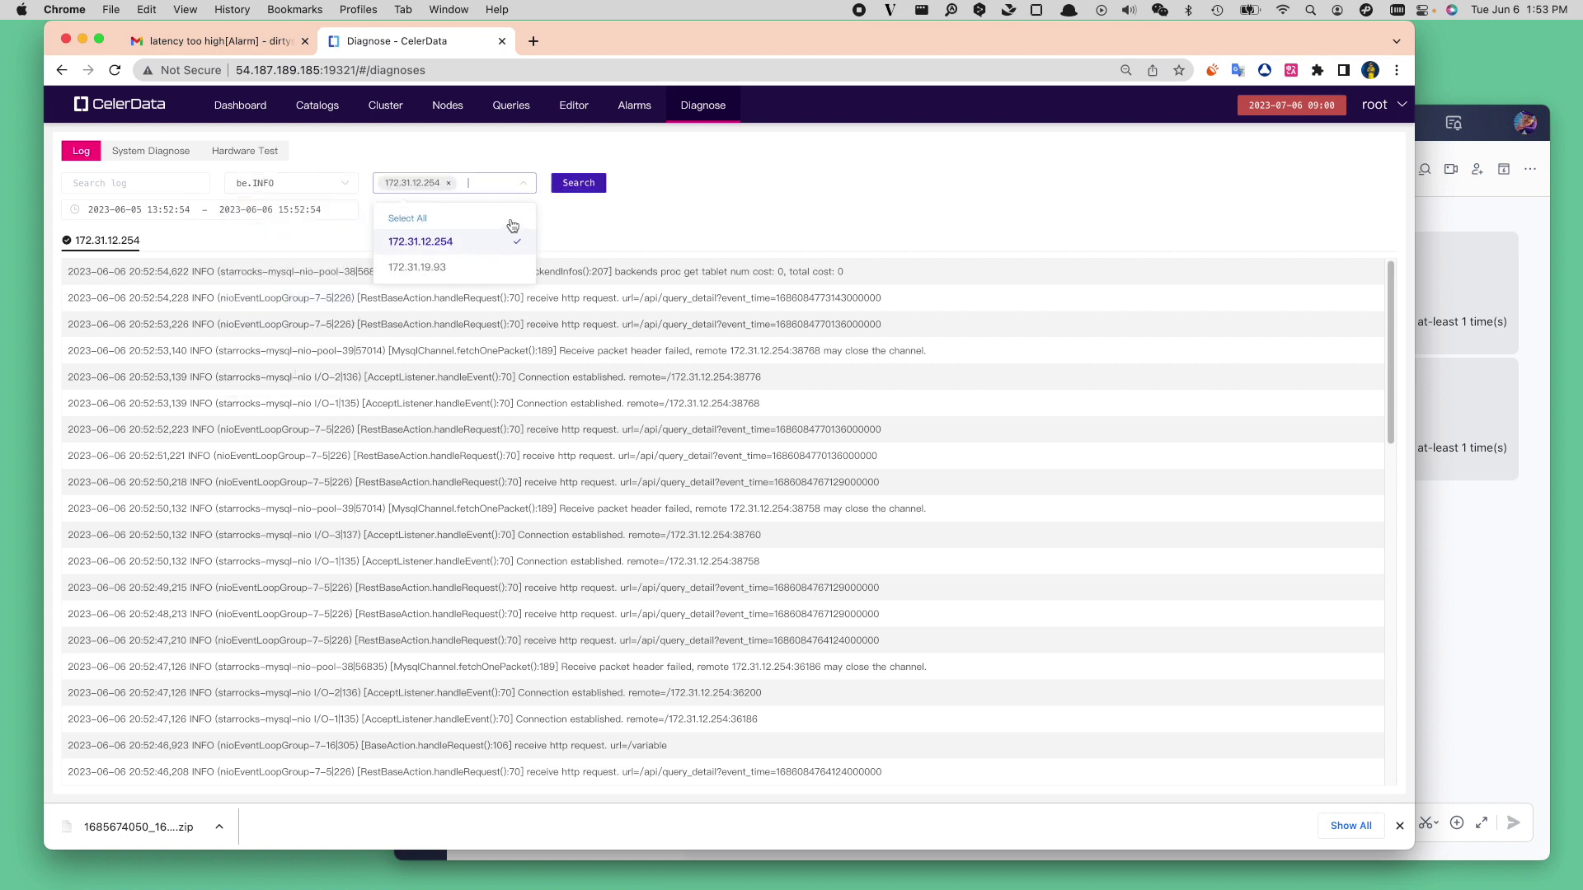
left_click(563, 183)
scroll(458, 492, "down", 10)
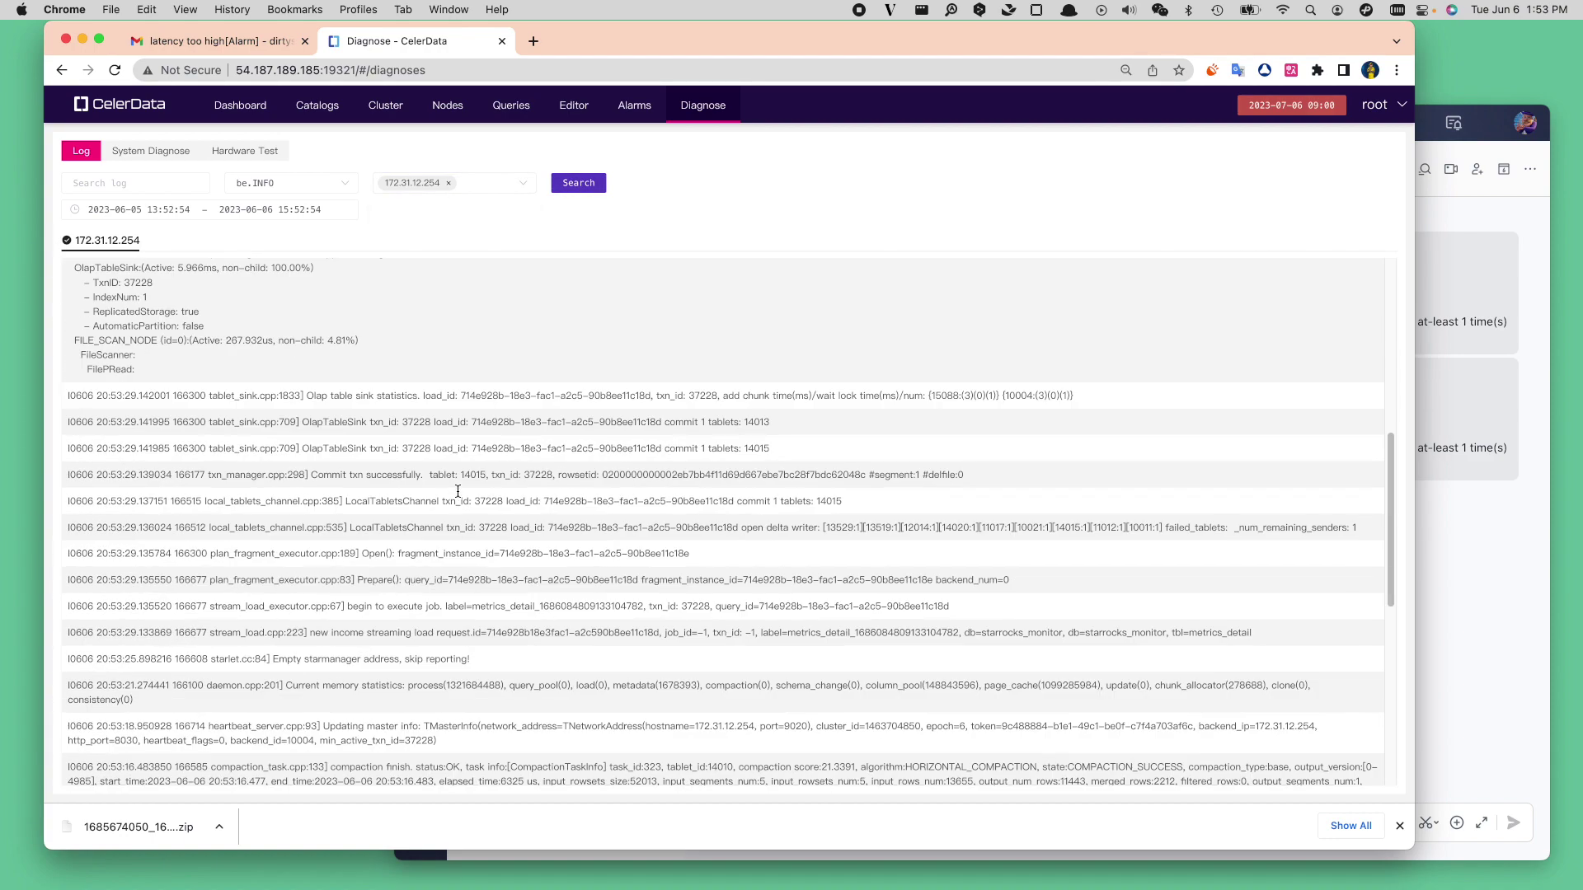
scroll(457, 492, "down", 5)
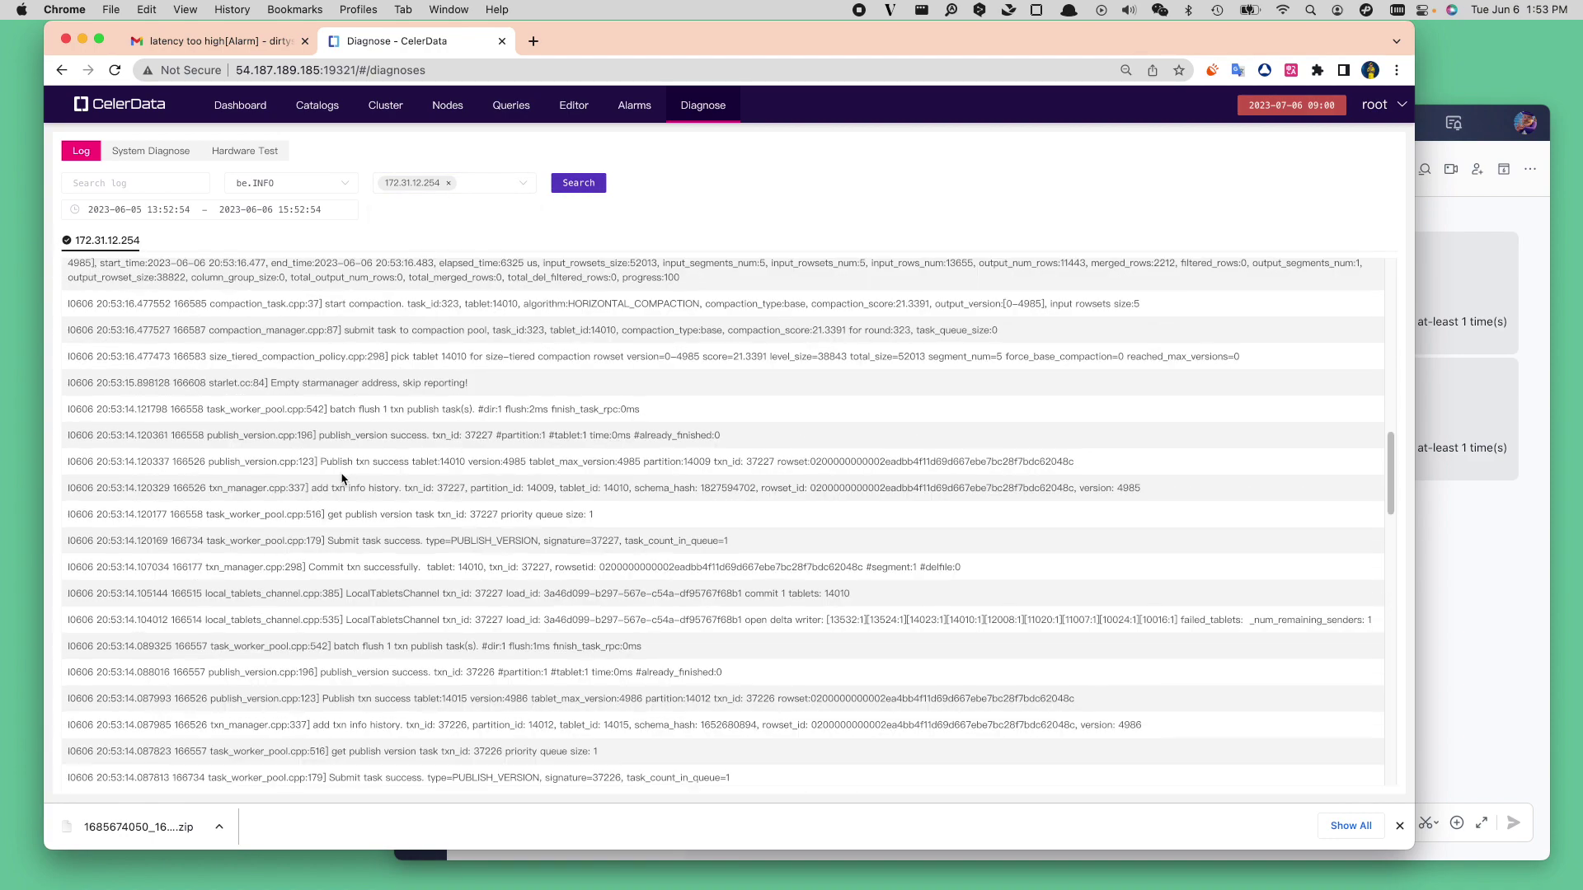
left_click(274, 158)
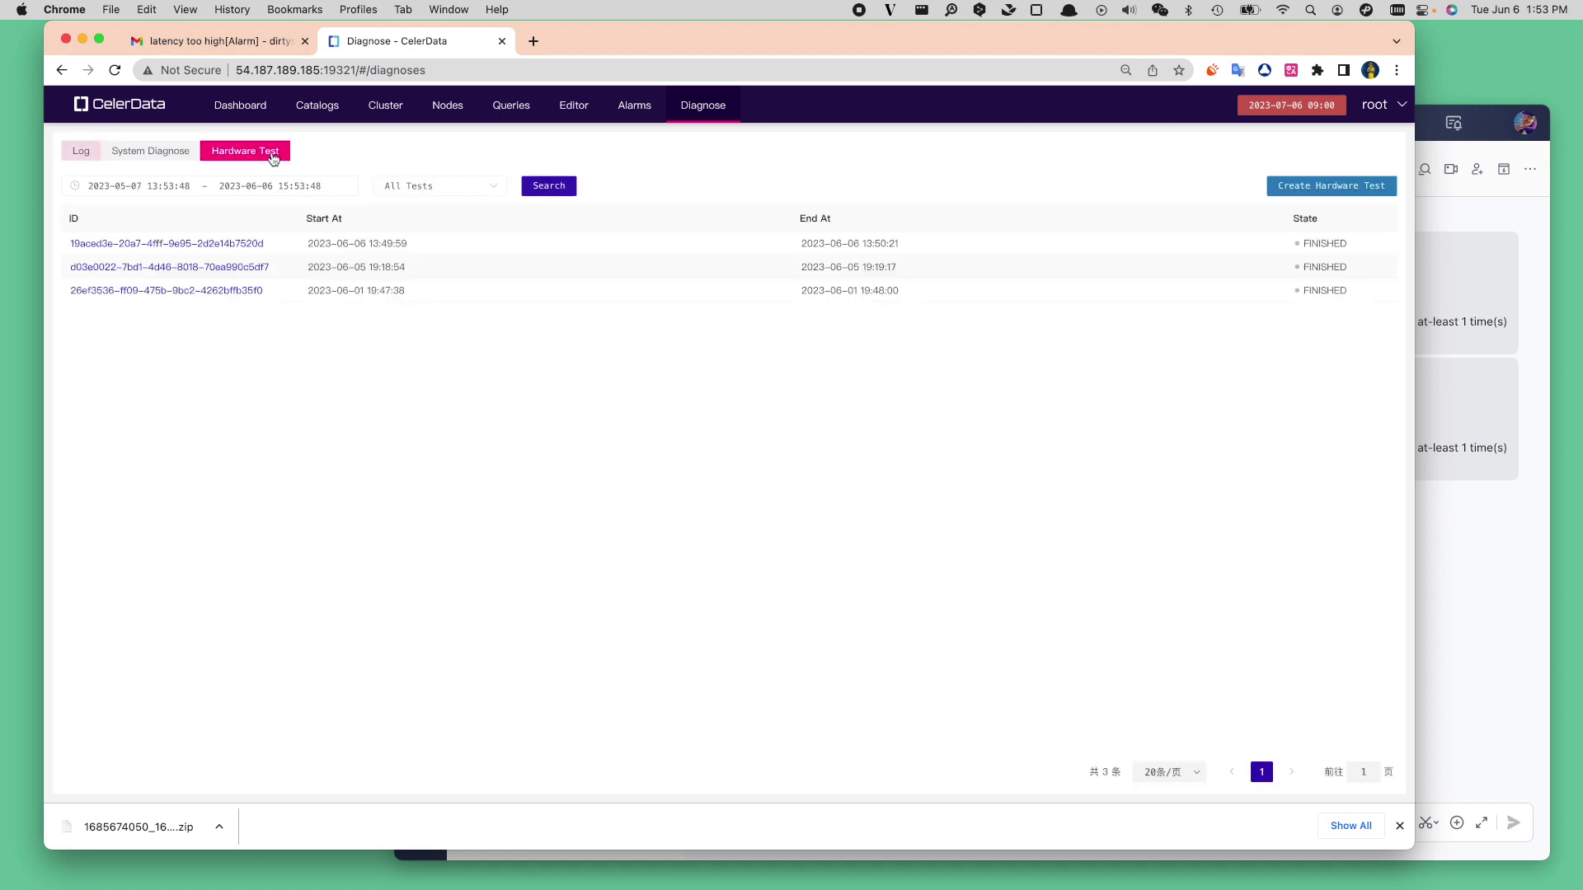
left_click(239, 244)
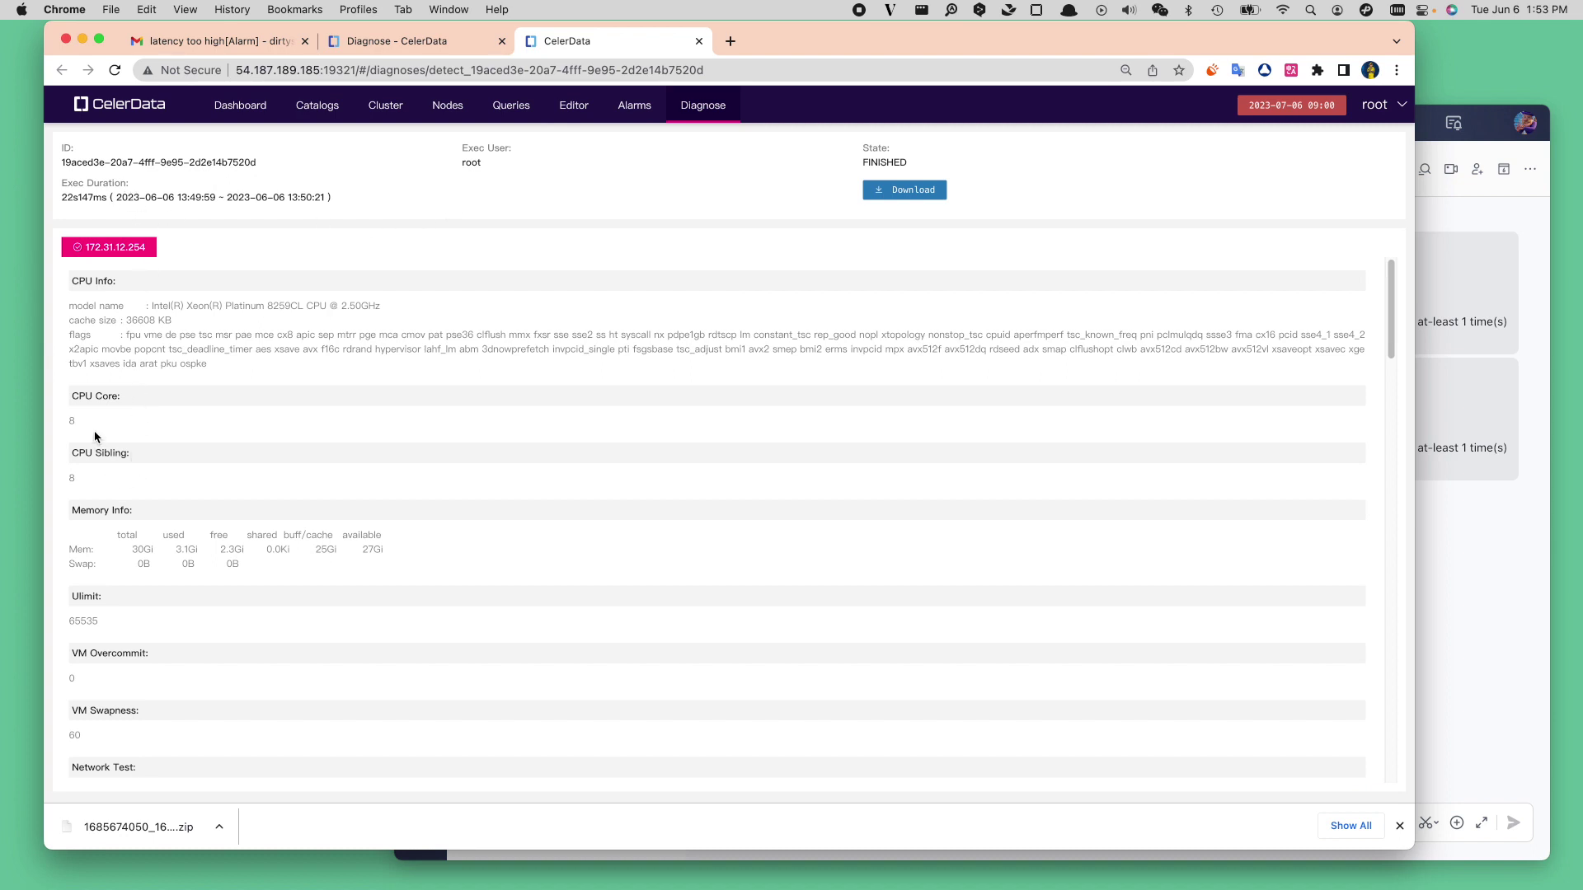
scroll(187, 532, "down", 3)
scroll(190, 531, "down", 8)
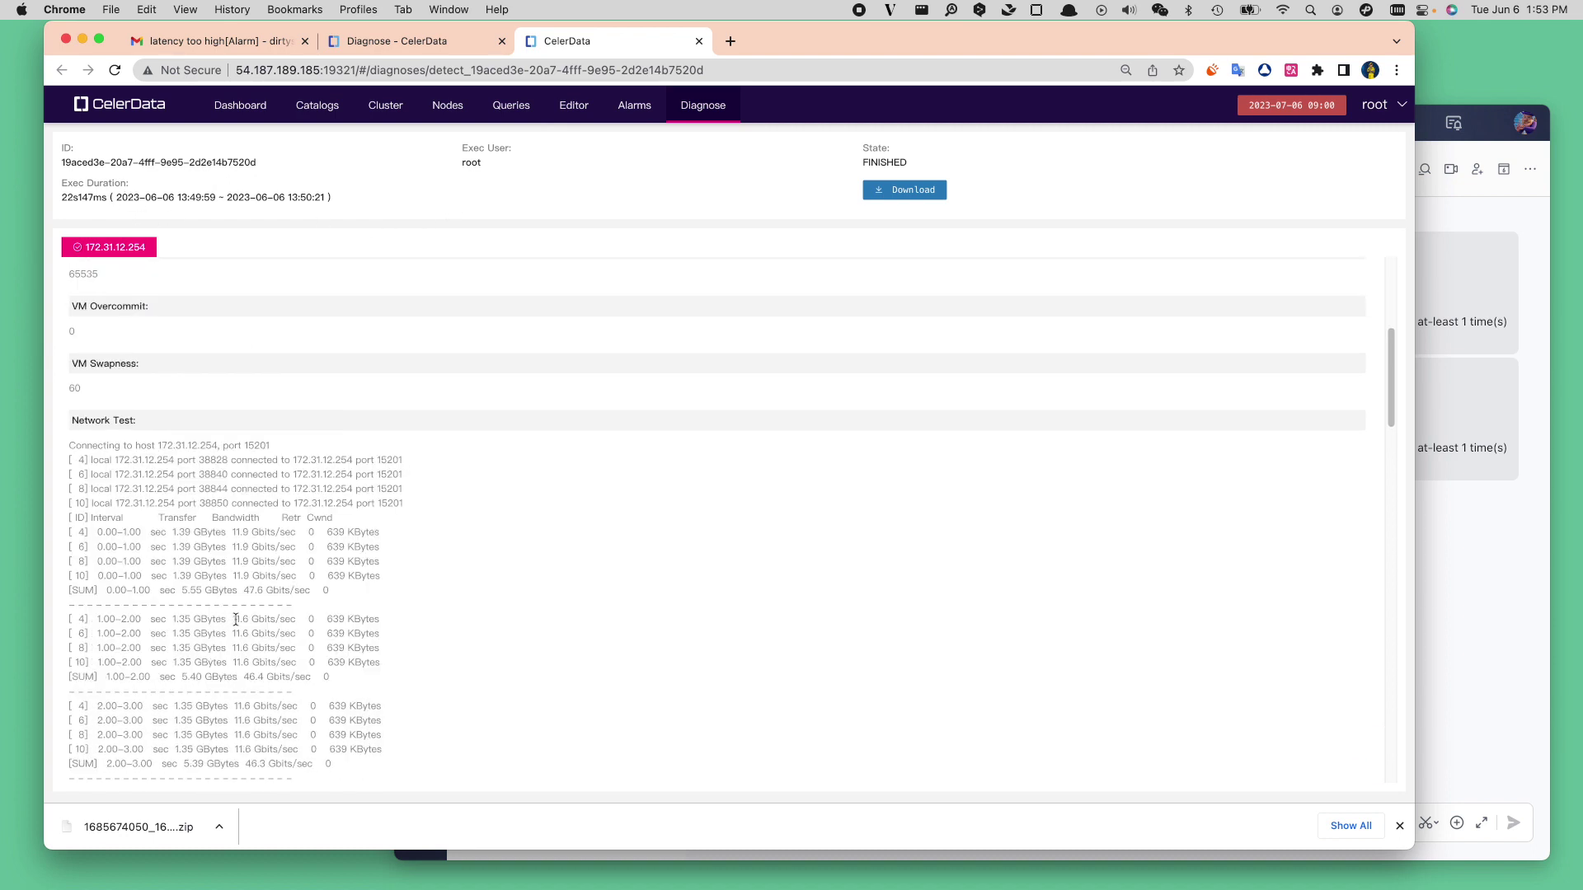
left_click(388, 45)
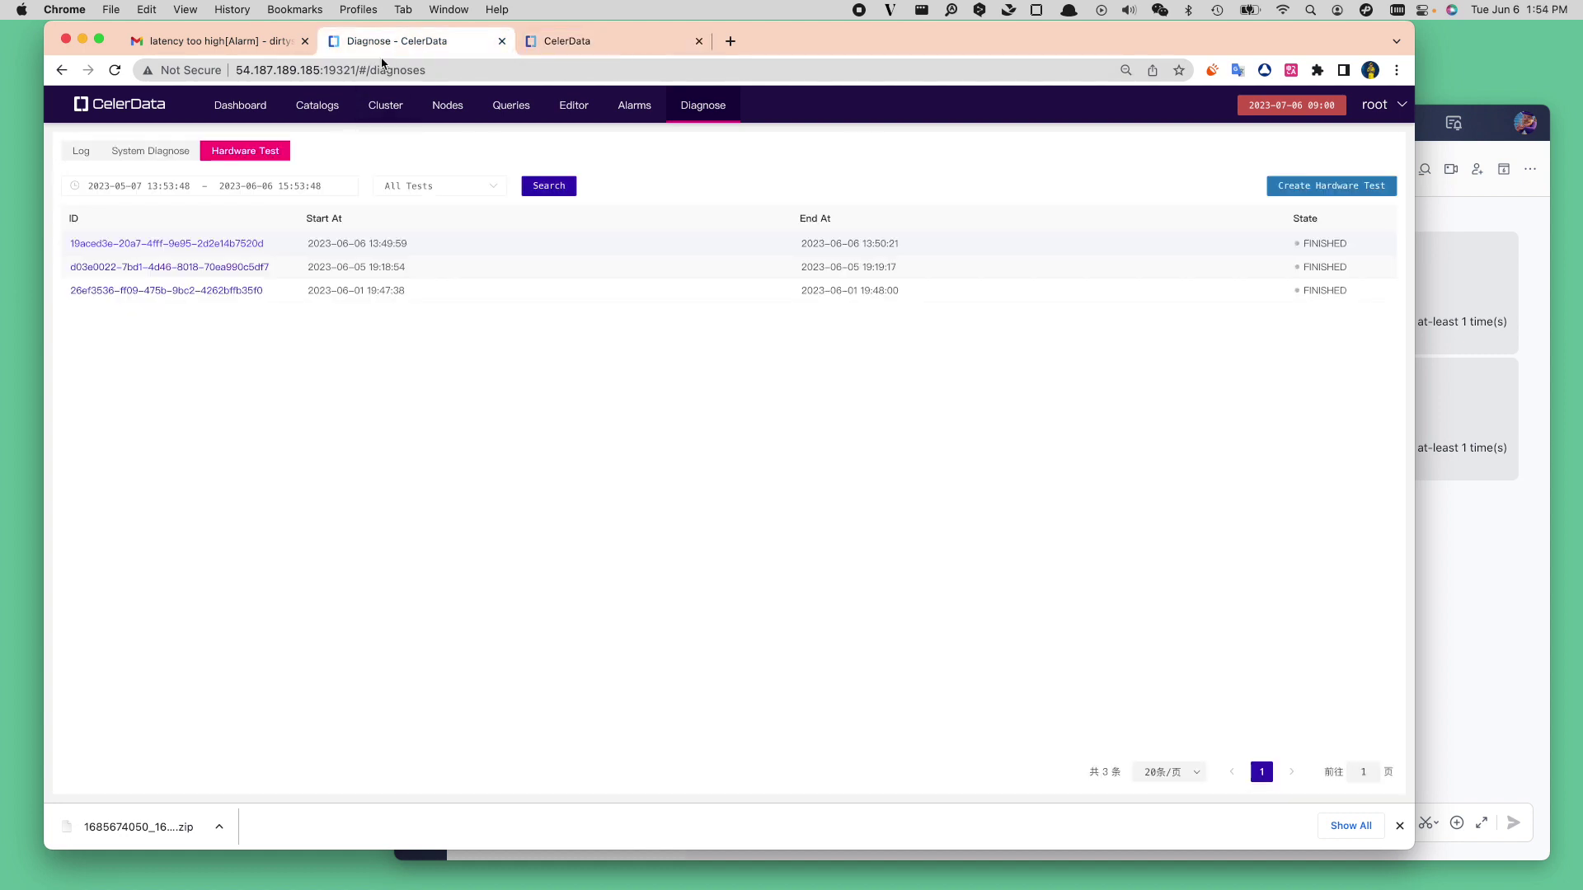
left_click(129, 151)
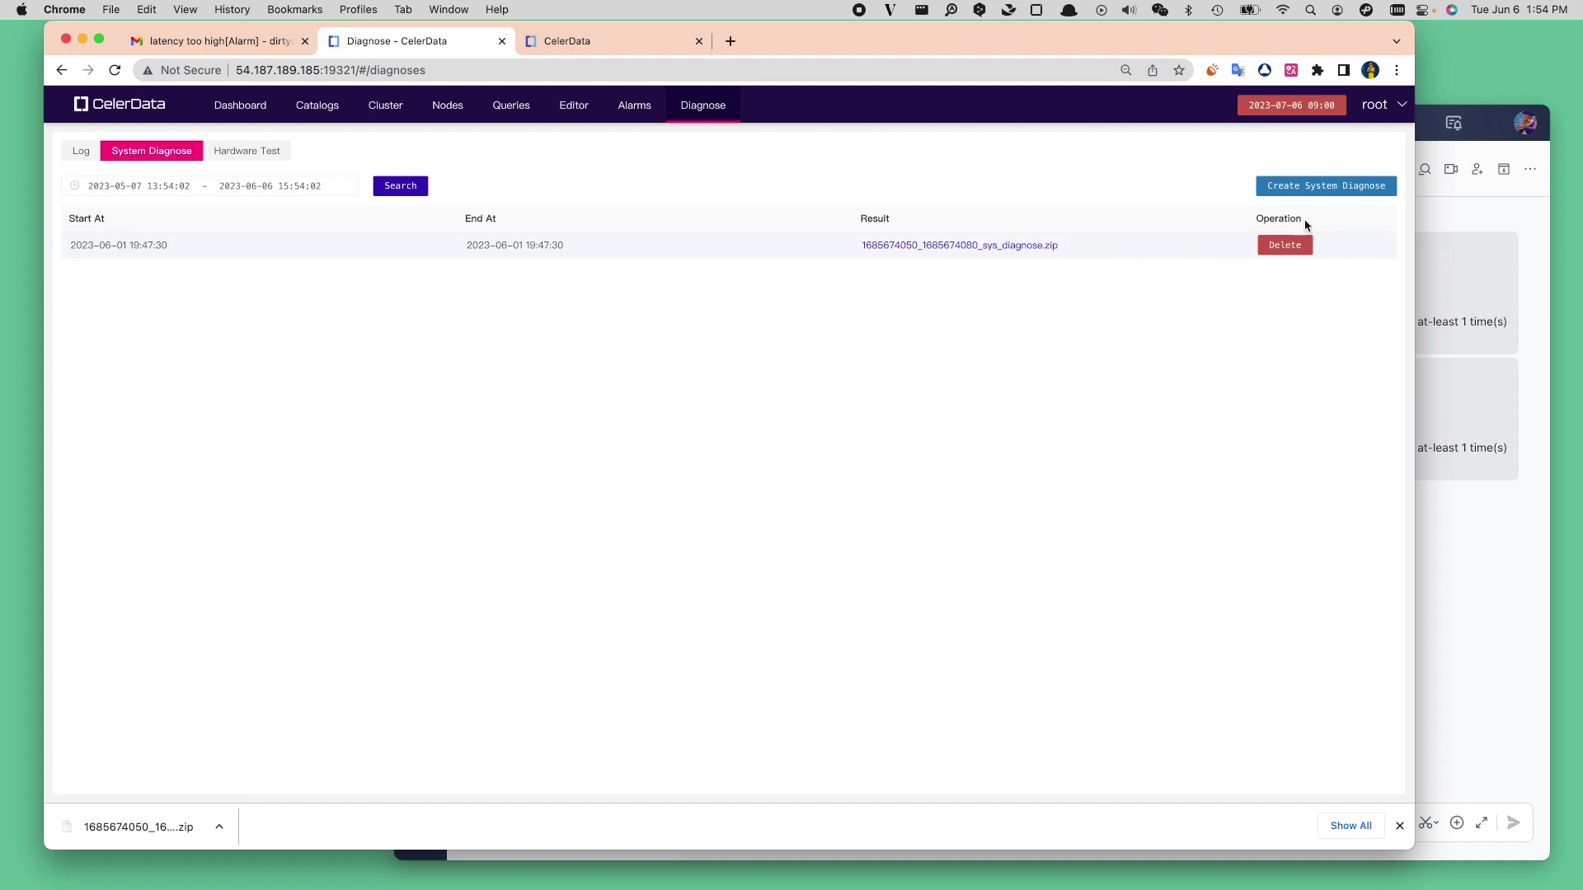
left_click(1336, 191)
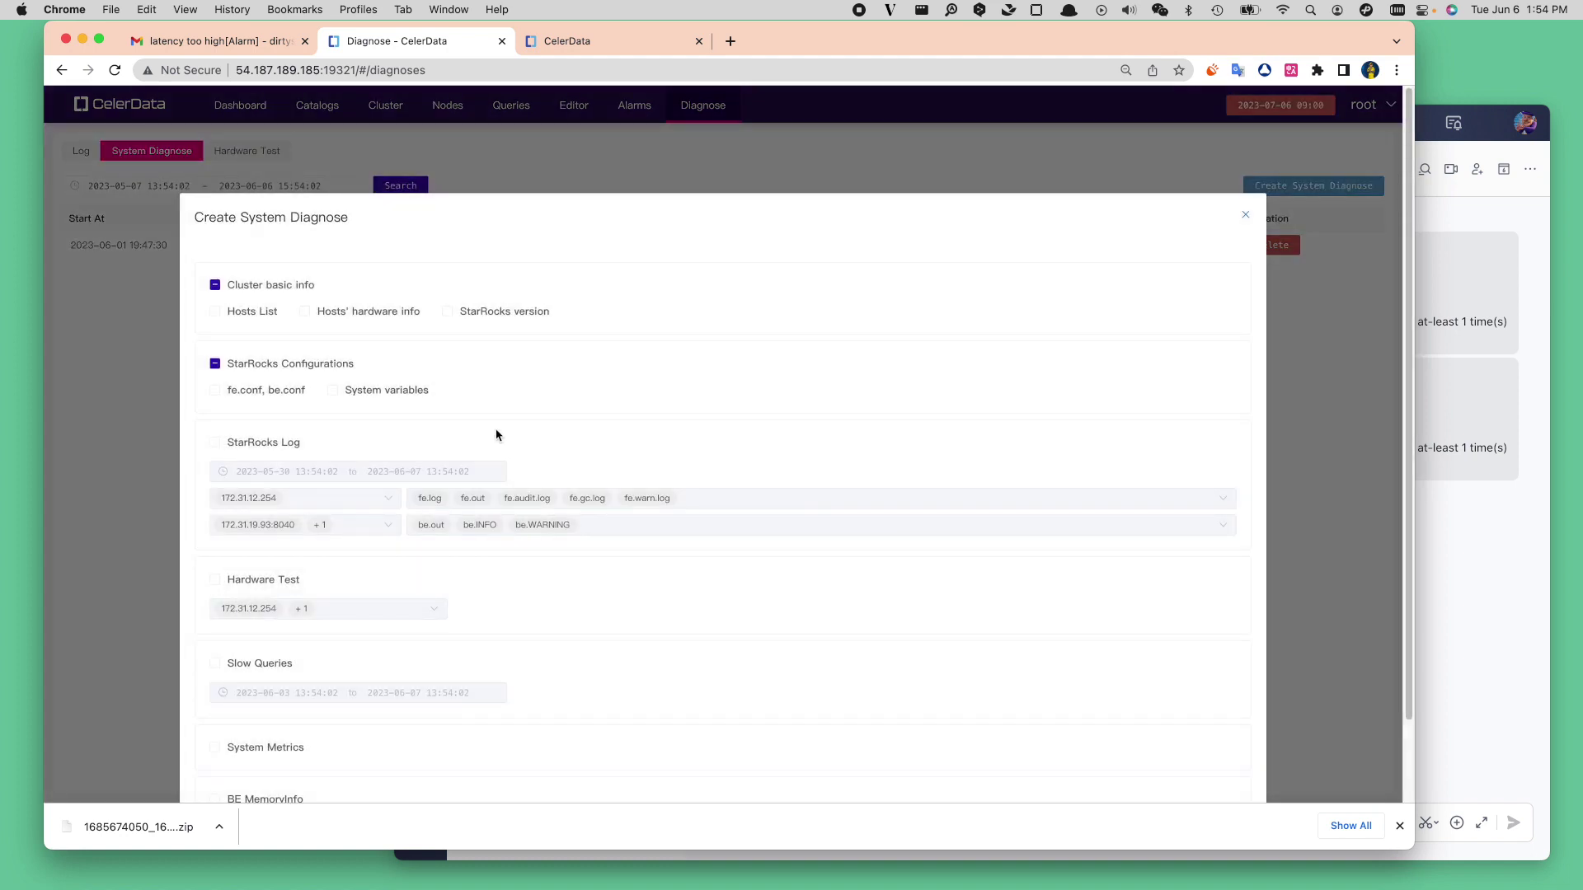
left_click(1245, 215)
left_click(1043, 245)
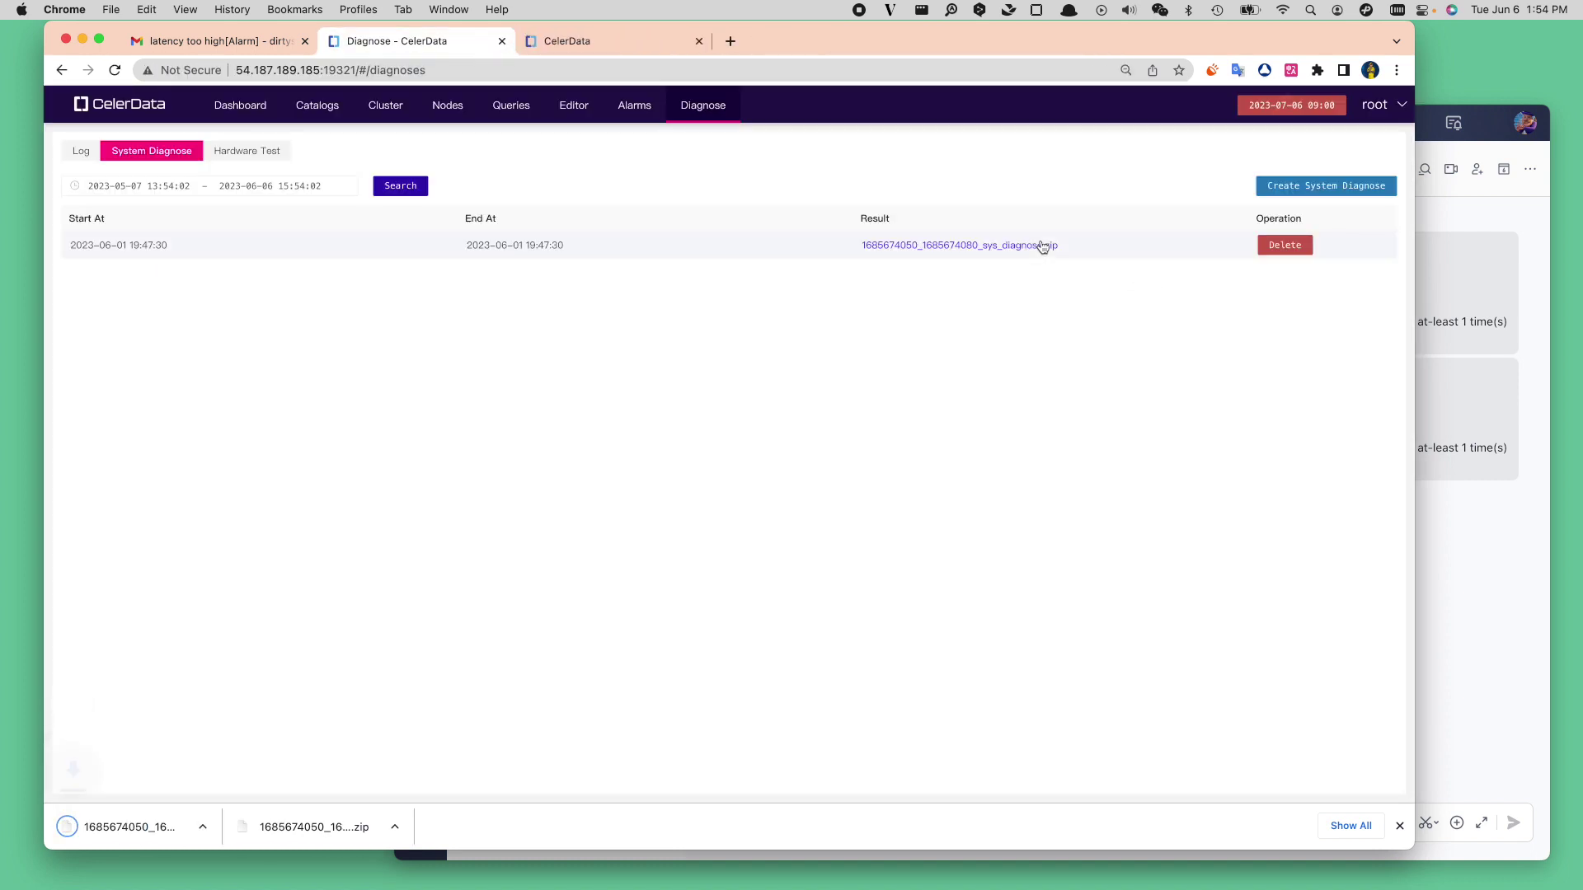